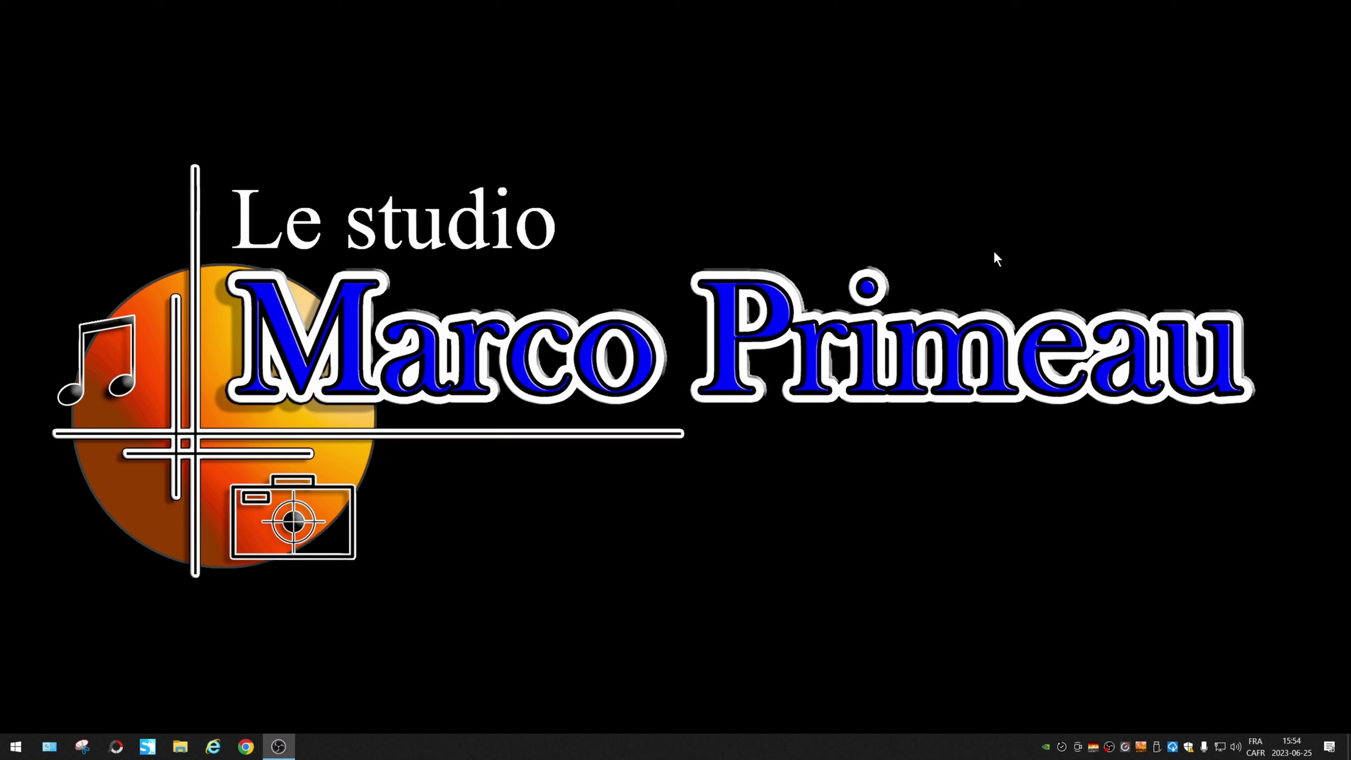
Launch Samplitude Pro X7, dismiss its start selection window, and close it
{"action": "left_click", "coordinate": [149, 747]}
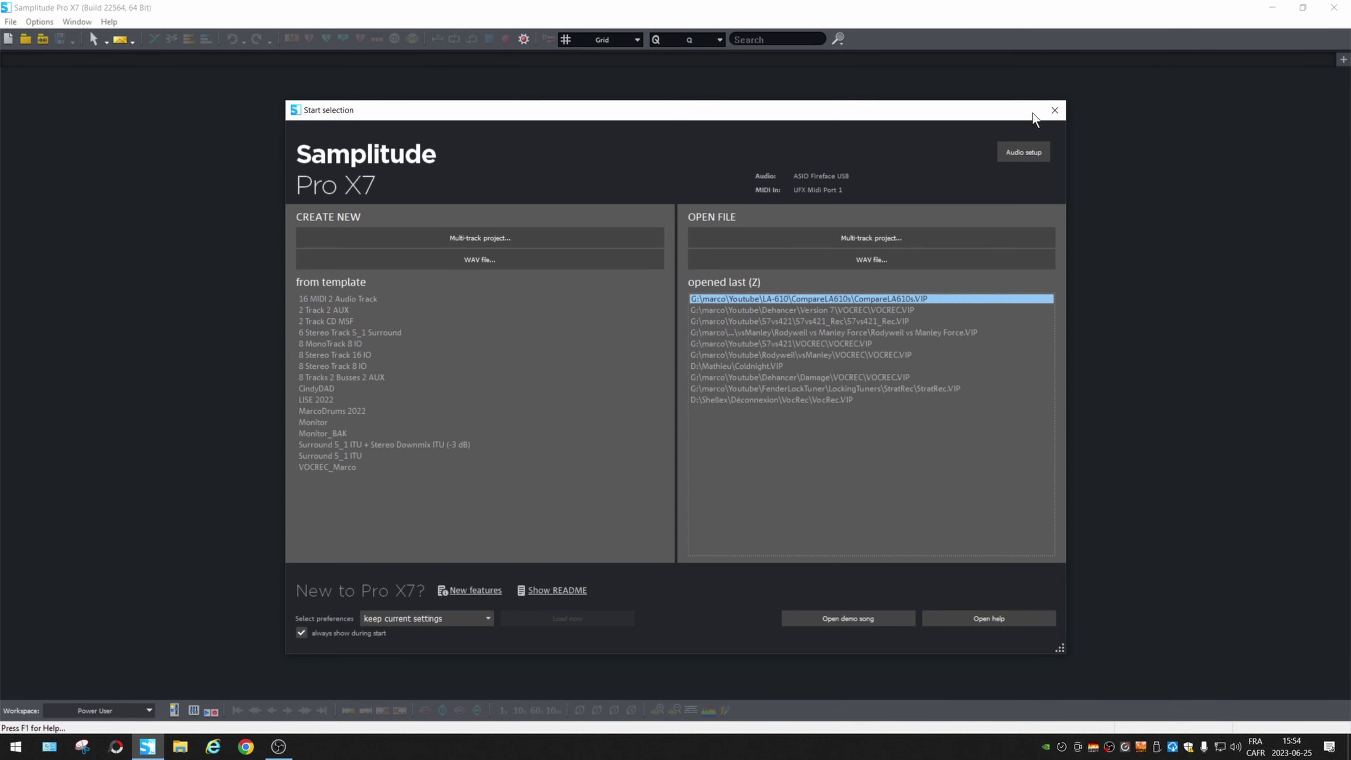
{"action": "left_click", "coordinate": [1055, 114]}
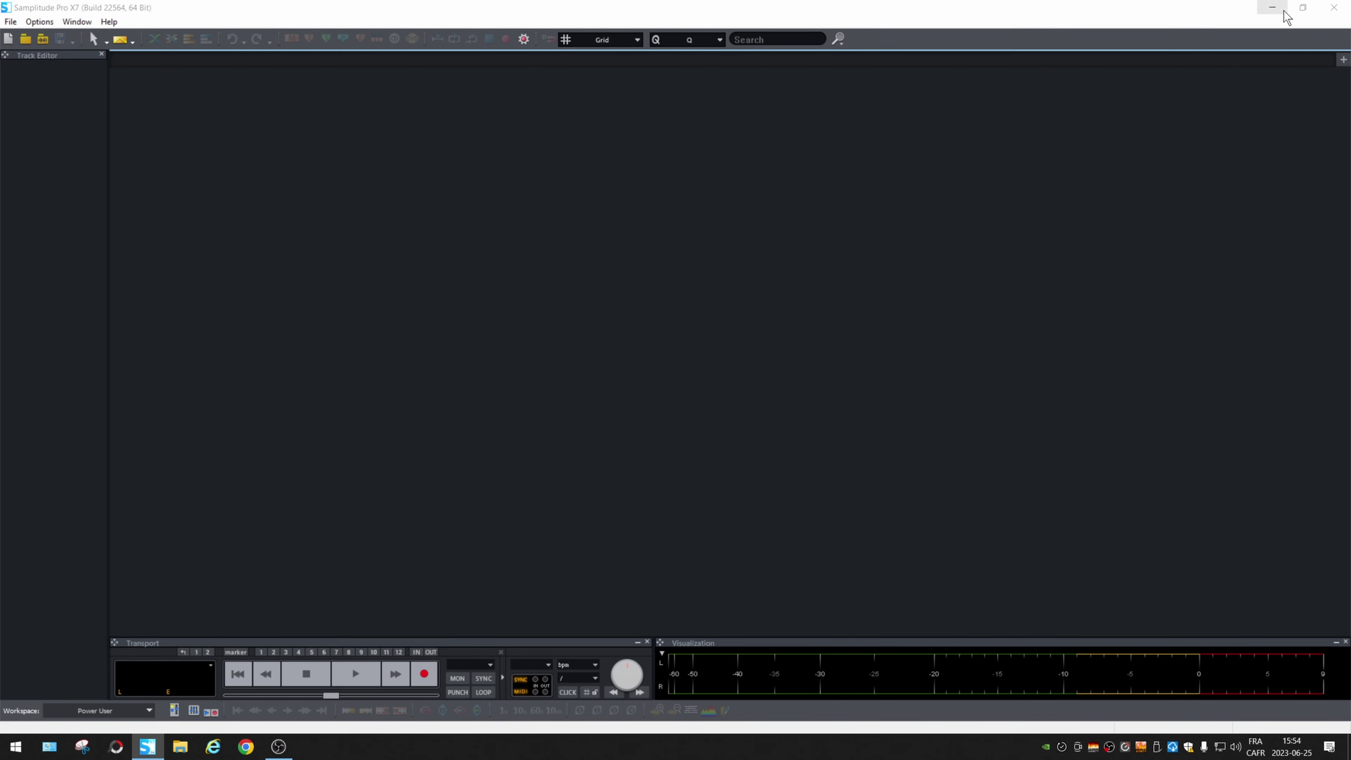
{"action": "left_click", "coordinate": [1334, 7]}
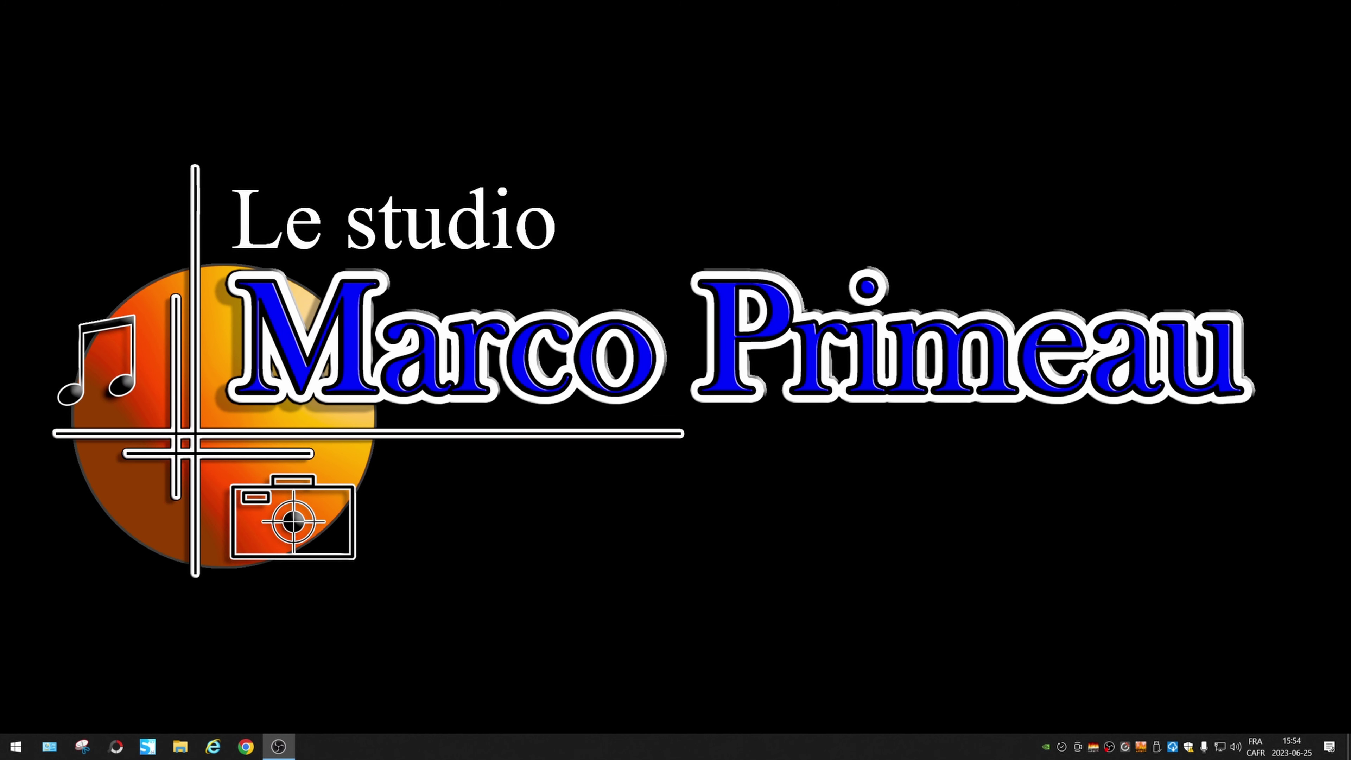
Find Samplitude Pro X8 by searching 'samp' in the Start menu and launch it
{"action": "left_click", "coordinate": [14, 749]}
{"action": "type", "text": "samp"}
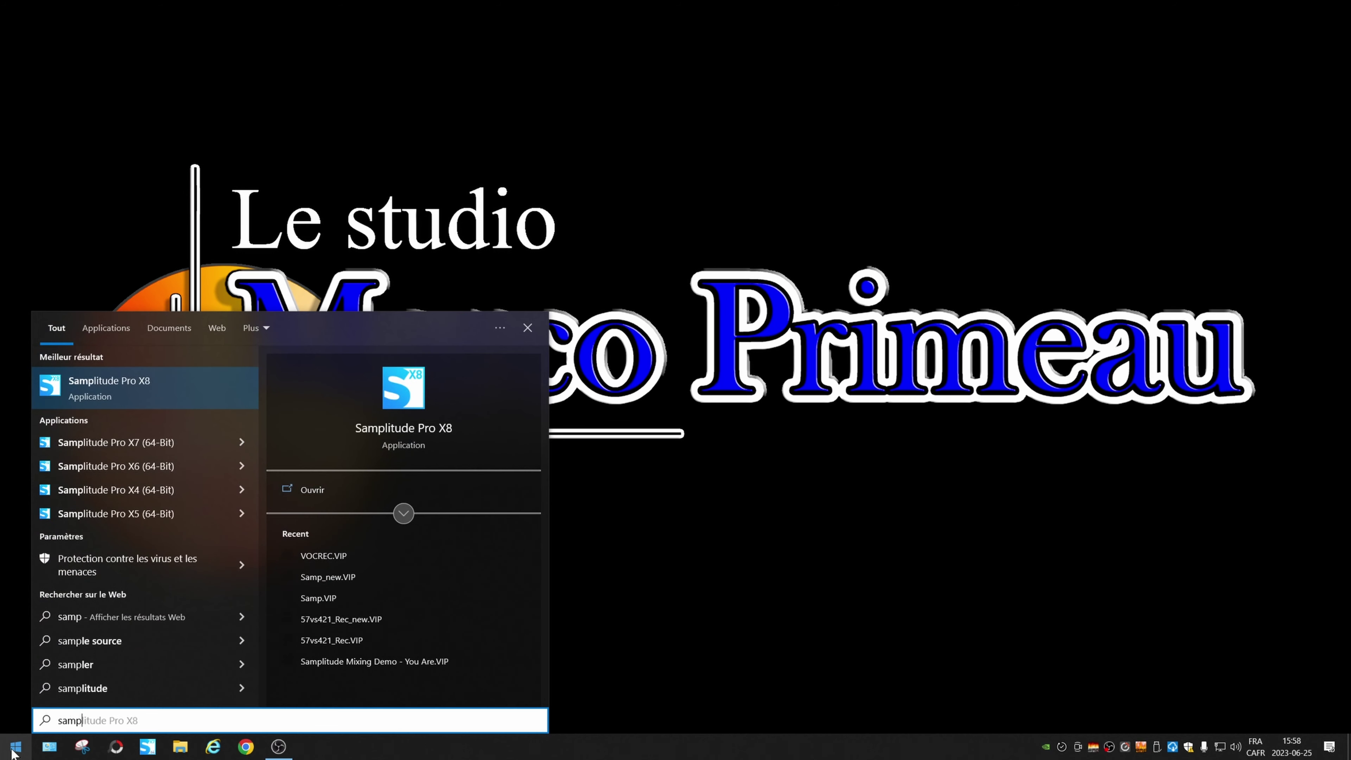
{"action": "left_click", "coordinate": [131, 382]}
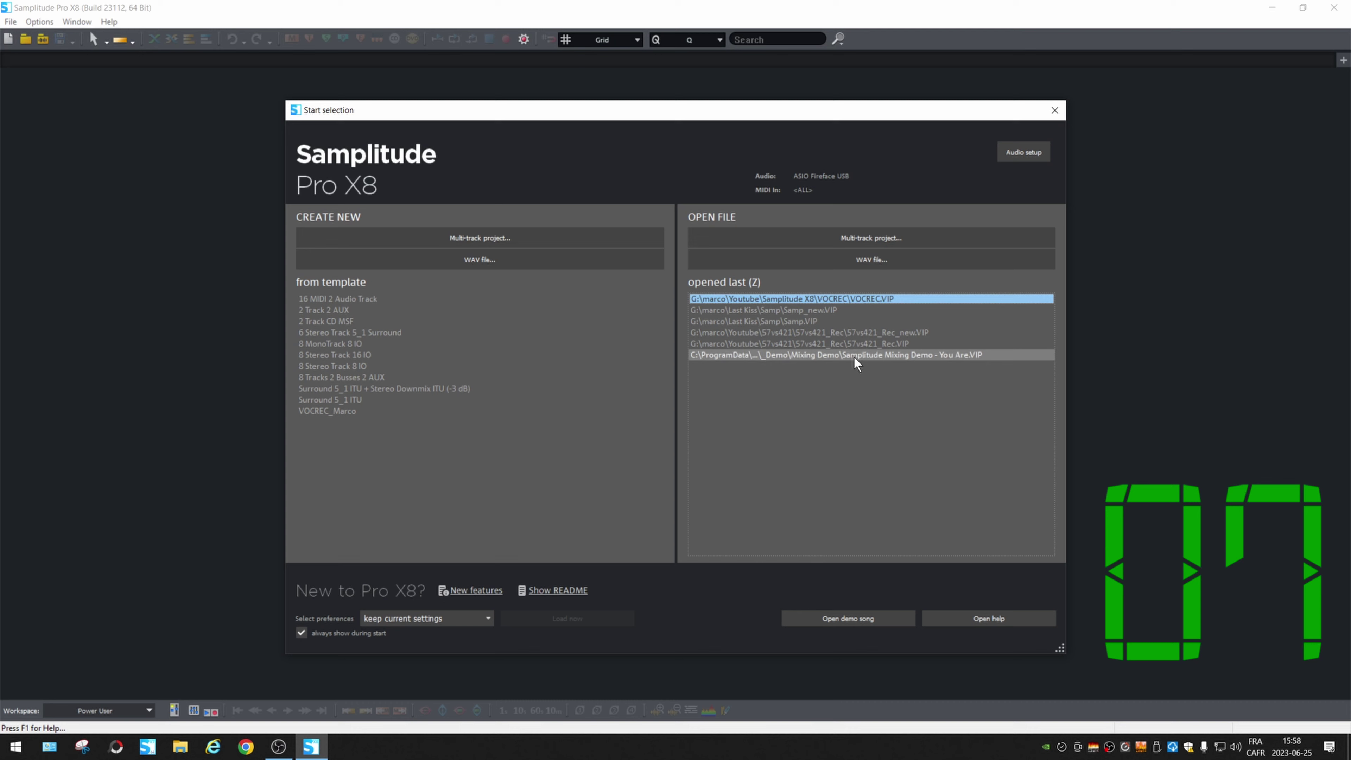
Open the 57vs421_Rec project and choose to save it under a new name
{"action": "double_click", "coordinate": [860, 343]}
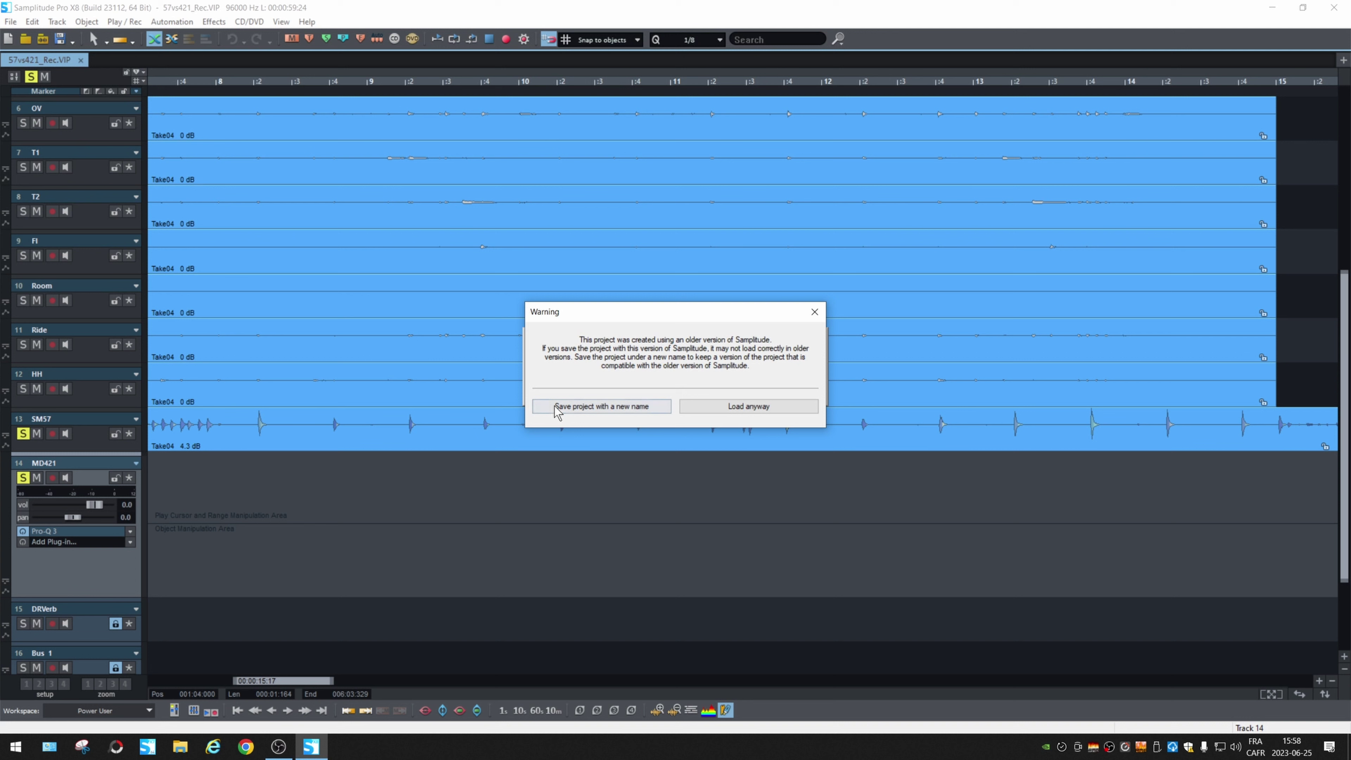
{"action": "left_click", "coordinate": [623, 410]}
{"action": "left_click_drag", "start_coordinate": [634, 315], "coordinate": [722, 447]}
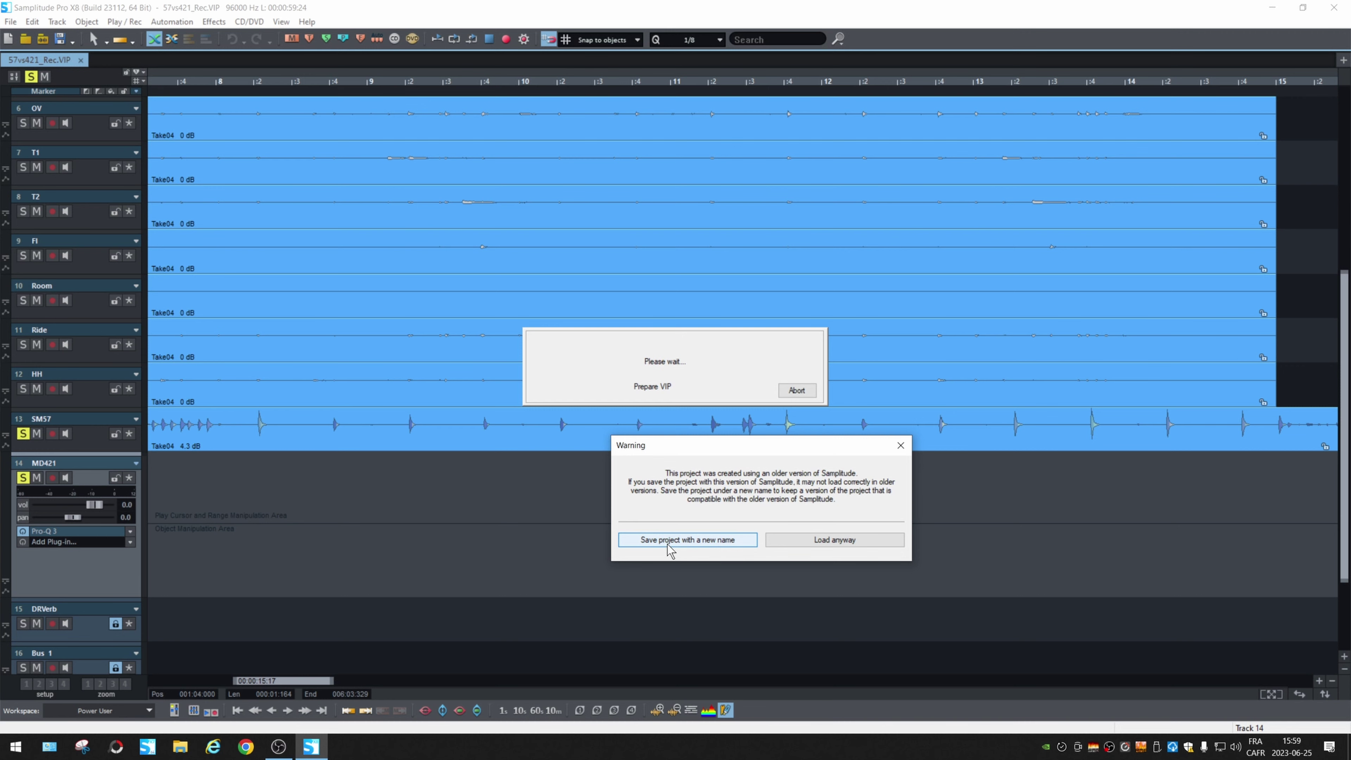
{"action": "left_click", "coordinate": [702, 542]}
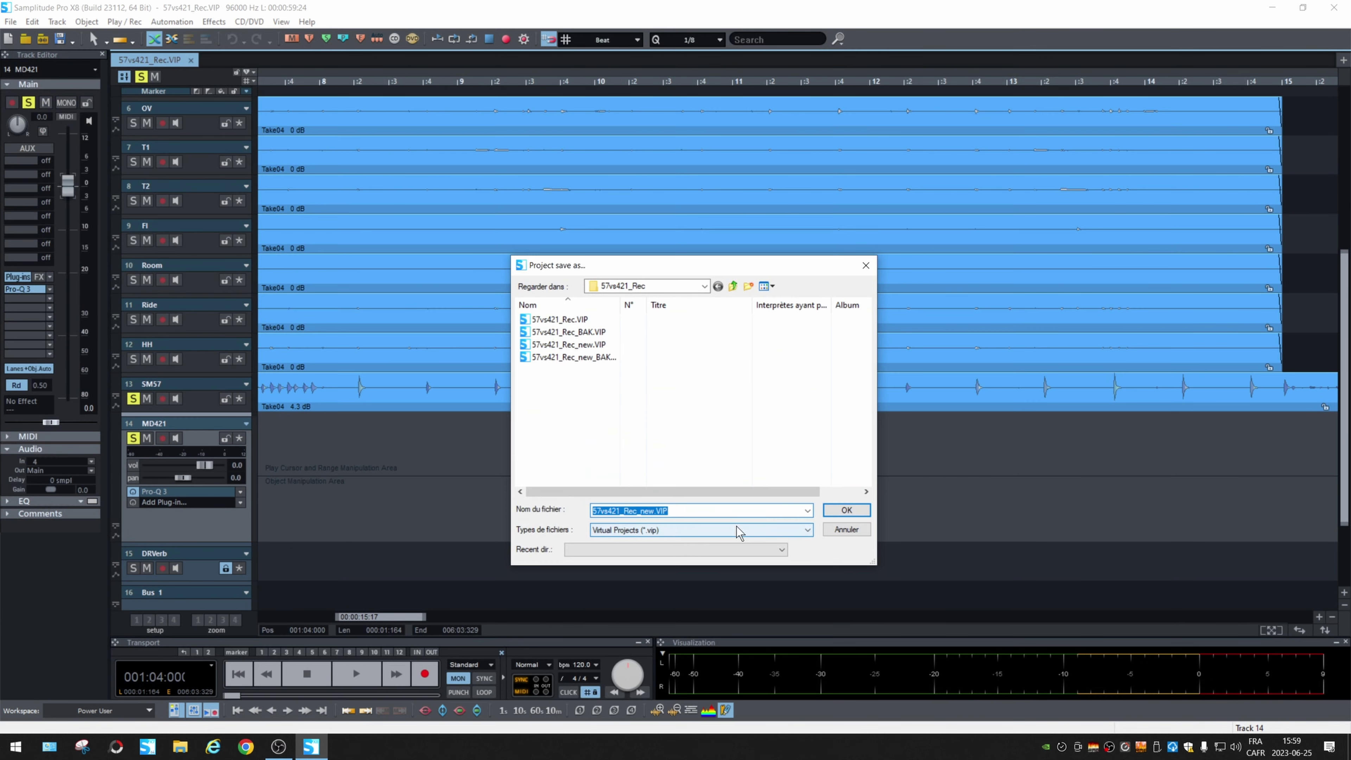
Save the project as 57vs421_Rec_new X8.VIP and make the SNtop track shorter
{"action": "left_click", "coordinate": [647, 510]}
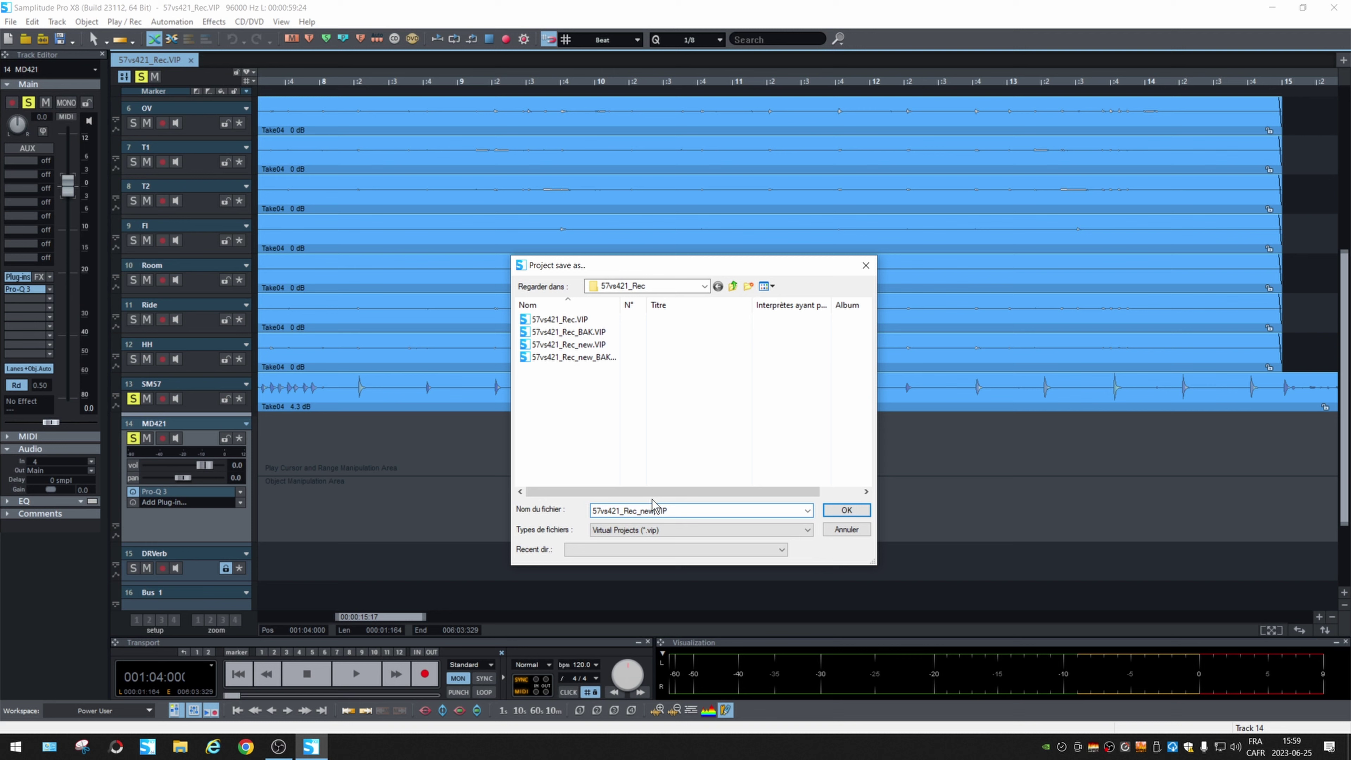
{"action": "key", "text": "BackSpace"}
{"action": "type", "text": "X8."}
{"action": "key", "text": "Return"}
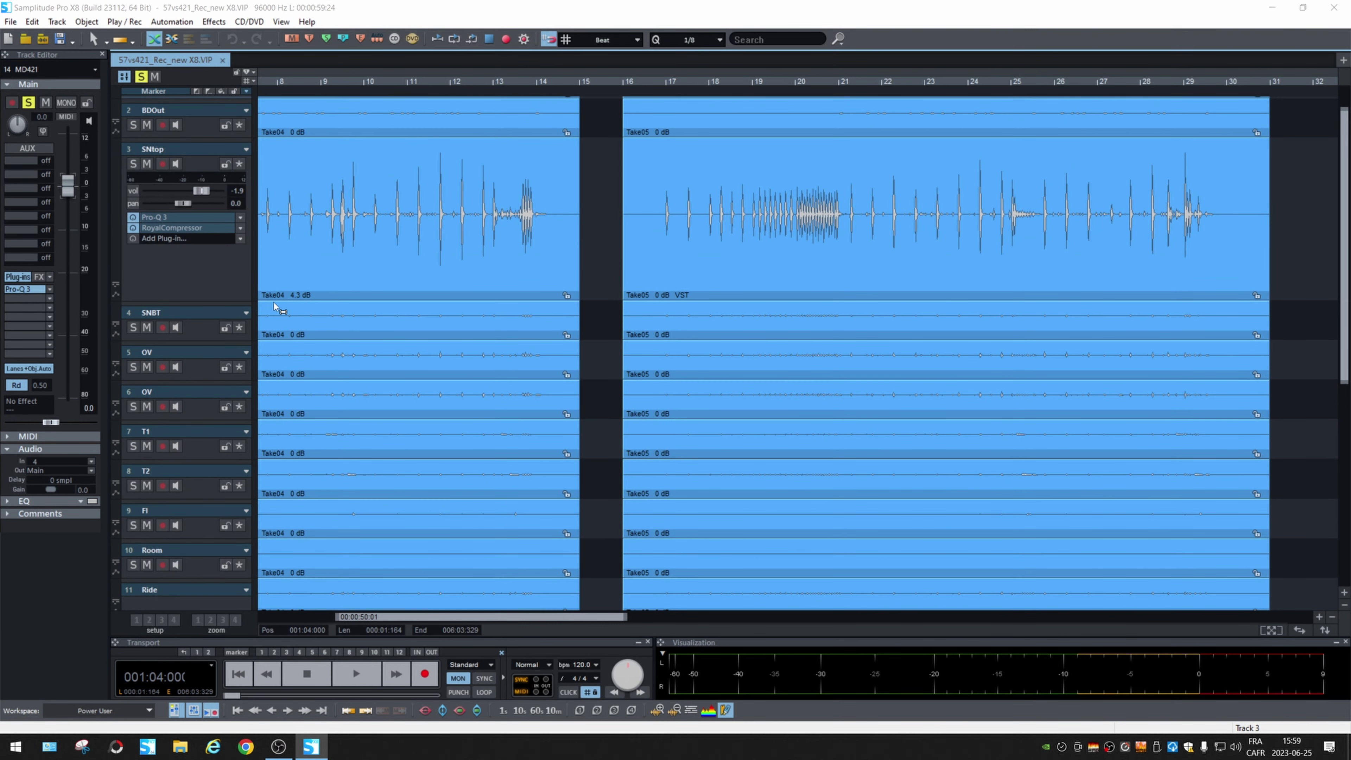
{"action": "left_click_drag", "start_coordinate": [215, 299], "coordinate": [301, 235]}
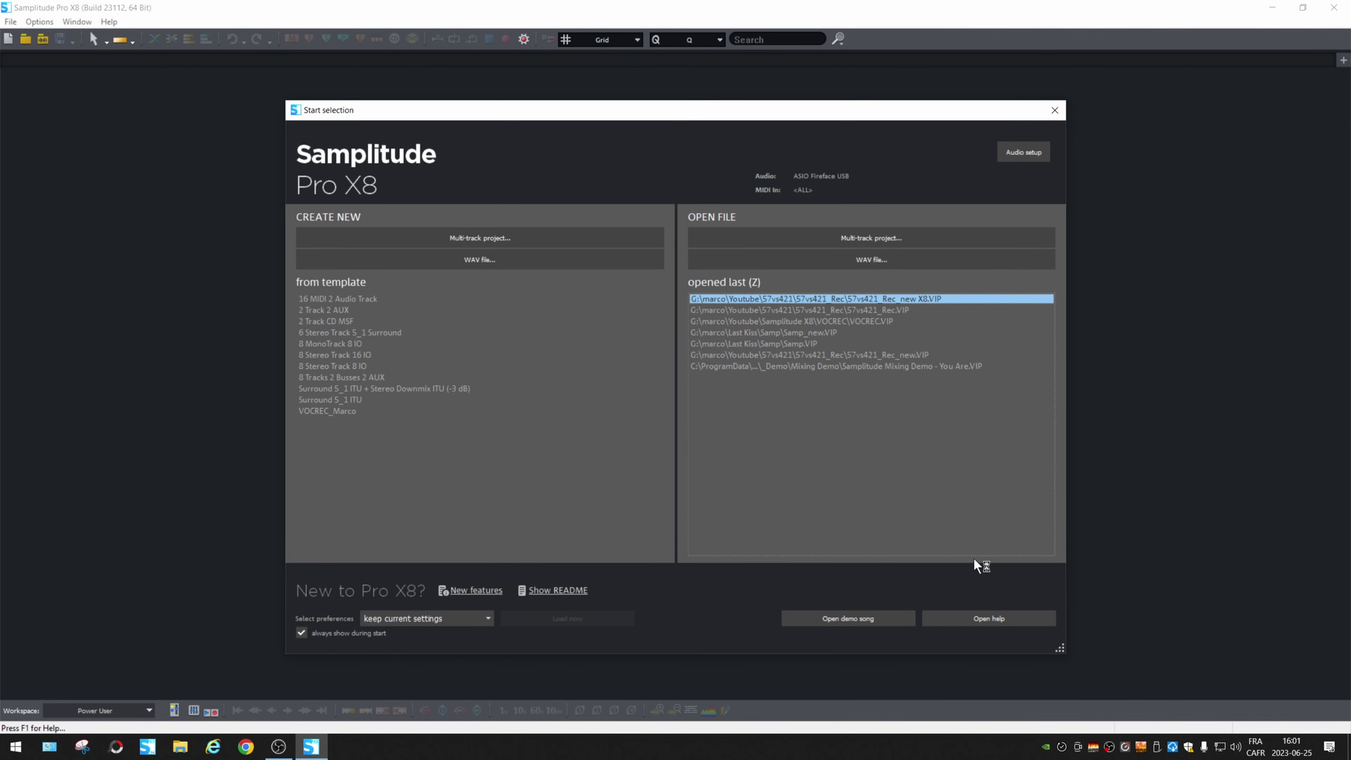
Switch to the browser and bring the Samplitude Pro X8 new-features help page into view
{"action": "key", "text": "alt+Tab"}
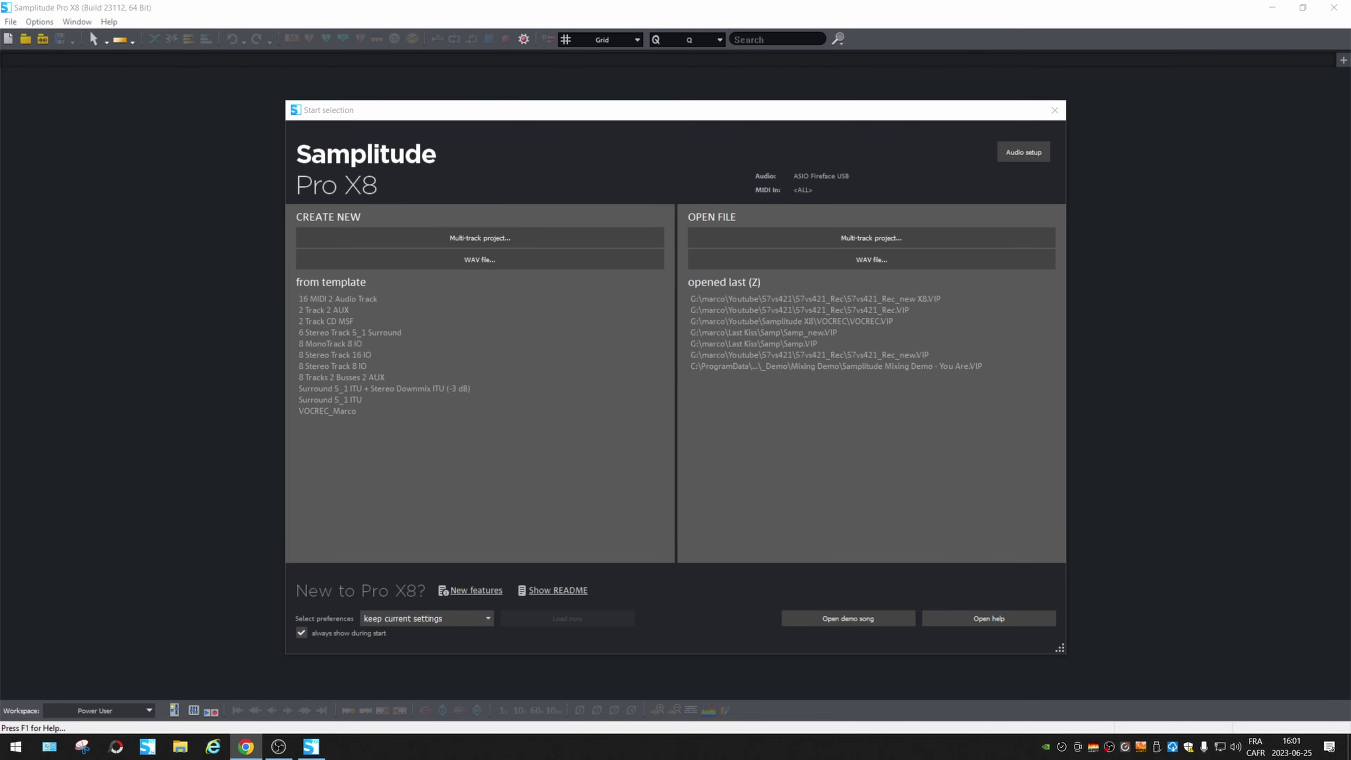
{"action": "left_click_drag", "start_coordinate": [1348, 130], "coordinate": [582, 49]}
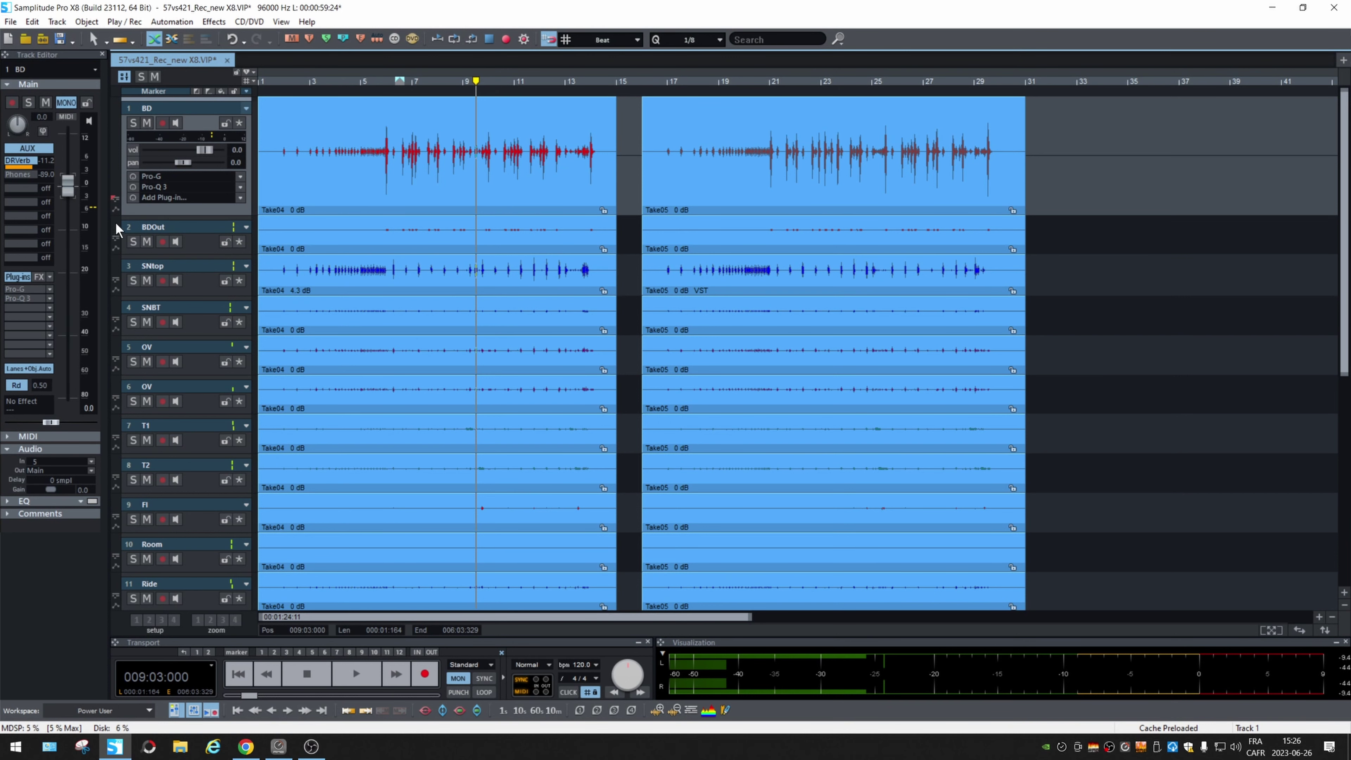
Show the BD take lanes, zoom in, solo BD and audition the kick
{"action": "left_click", "coordinate": [115, 201]}
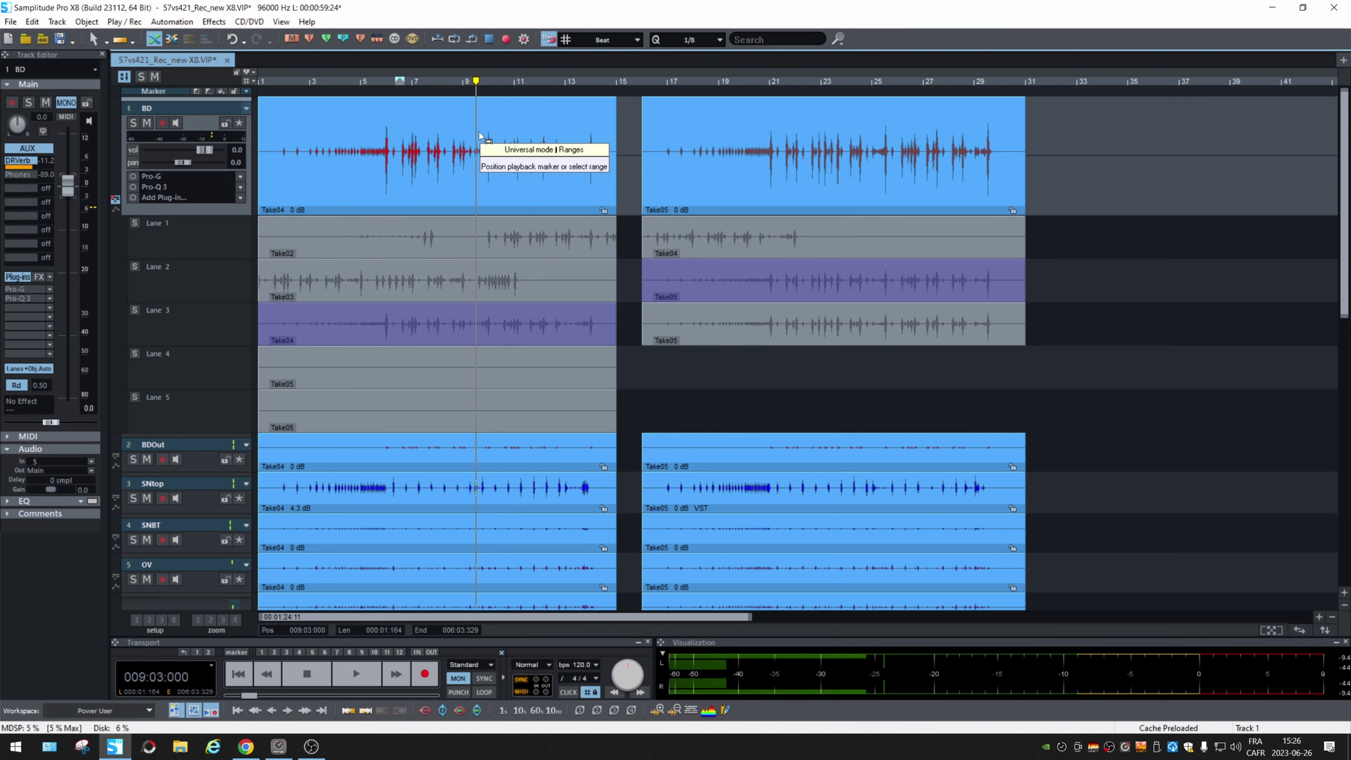
{"action": "key", "text": "Up"}
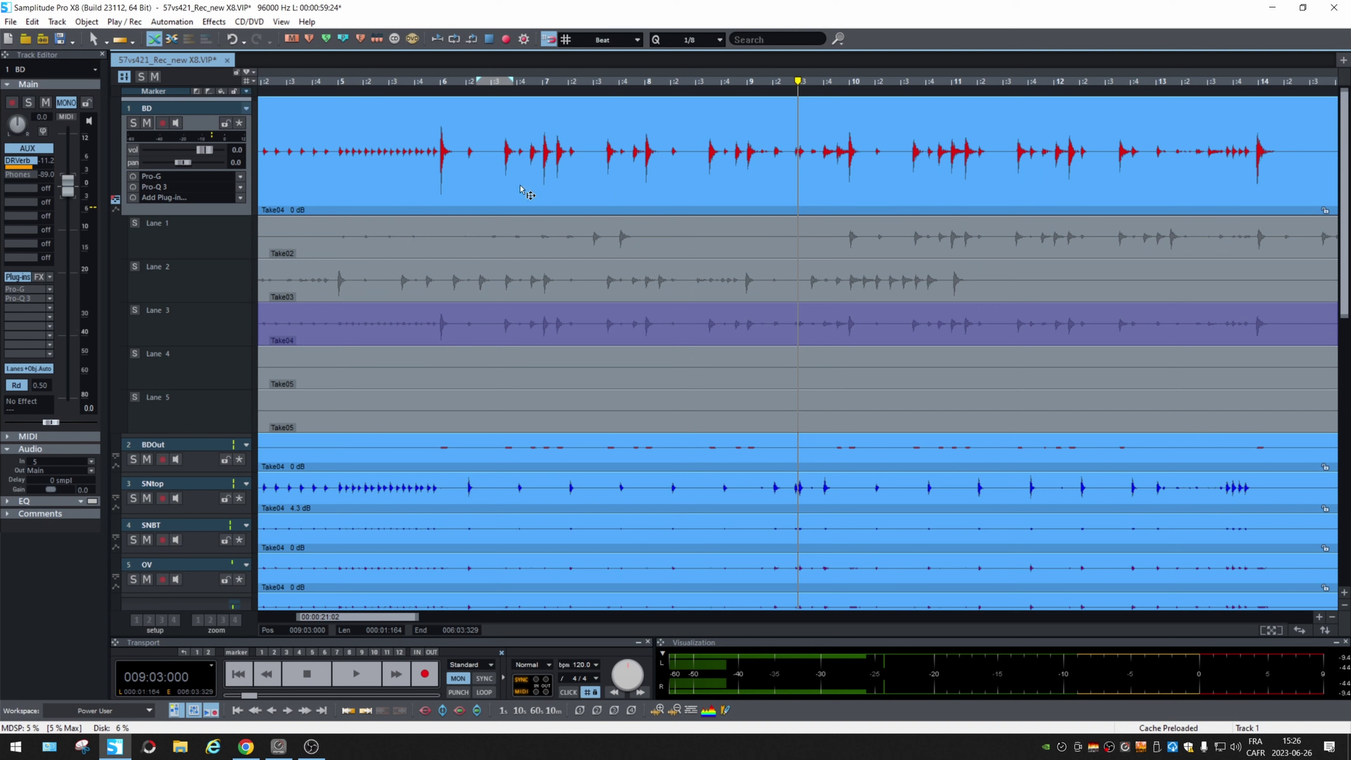
{"action": "key", "text": "s"}
{"action": "left_click", "coordinate": [825, 83]}
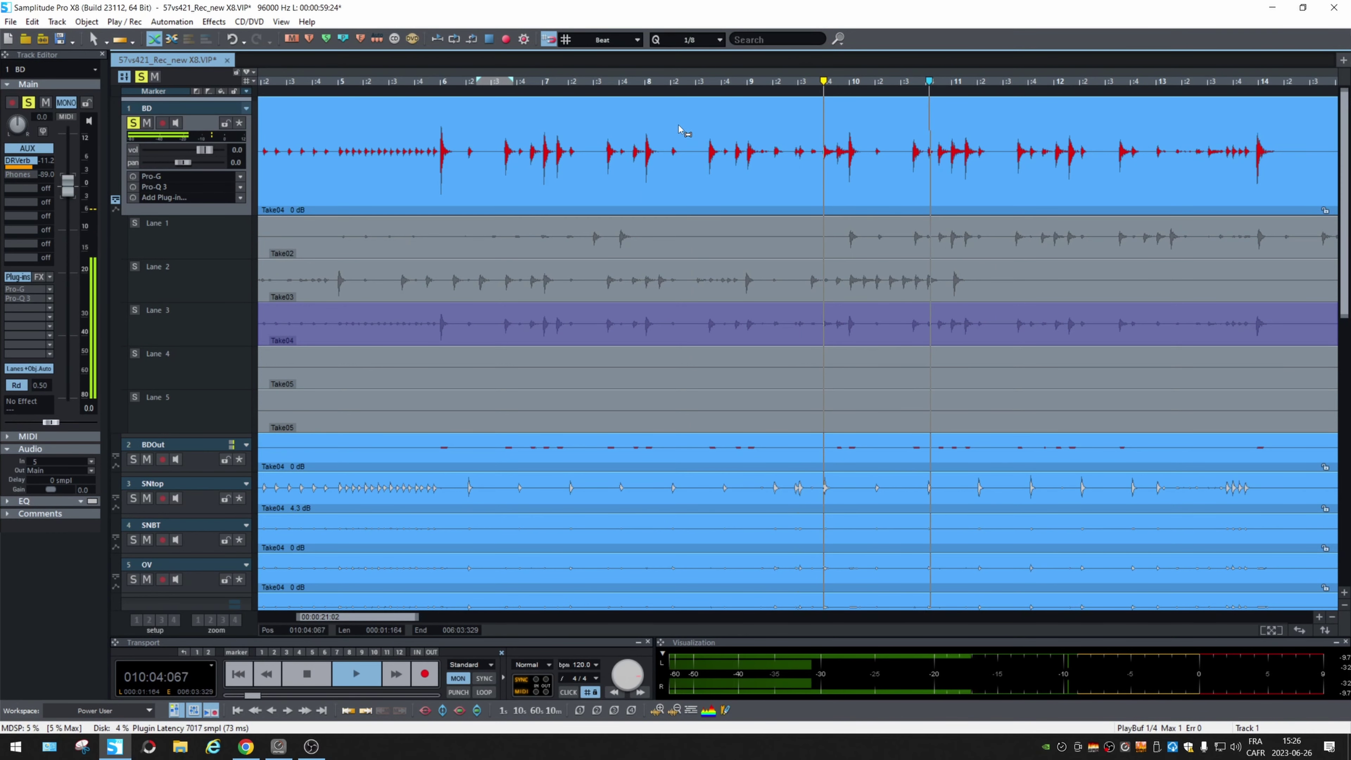
{"action": "key", "text": "space"}
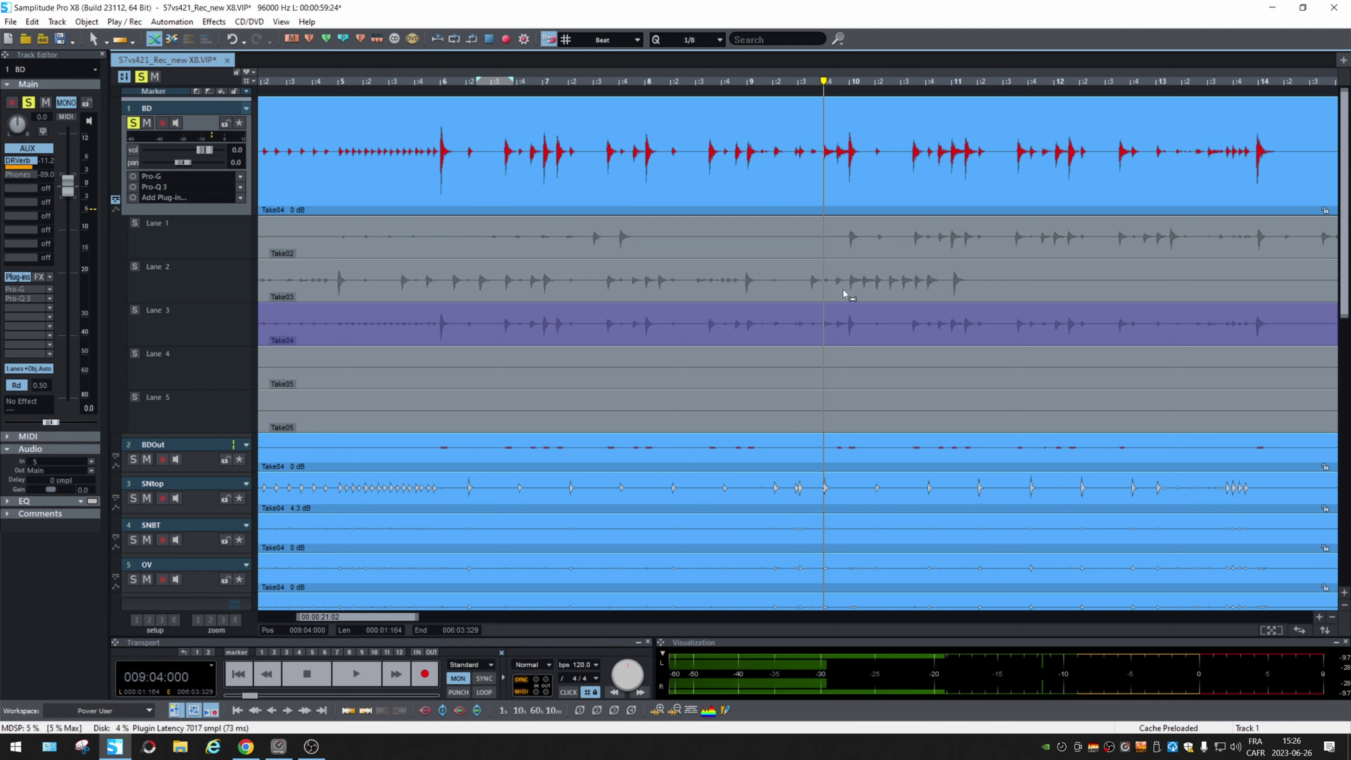
Comp bar 10 with Lane 2's Take03, nudge Take04's start earlier unsnapped, and audition
{"action": "left_click_drag", "start_coordinate": [850, 280], "coordinate": [950, 289]}
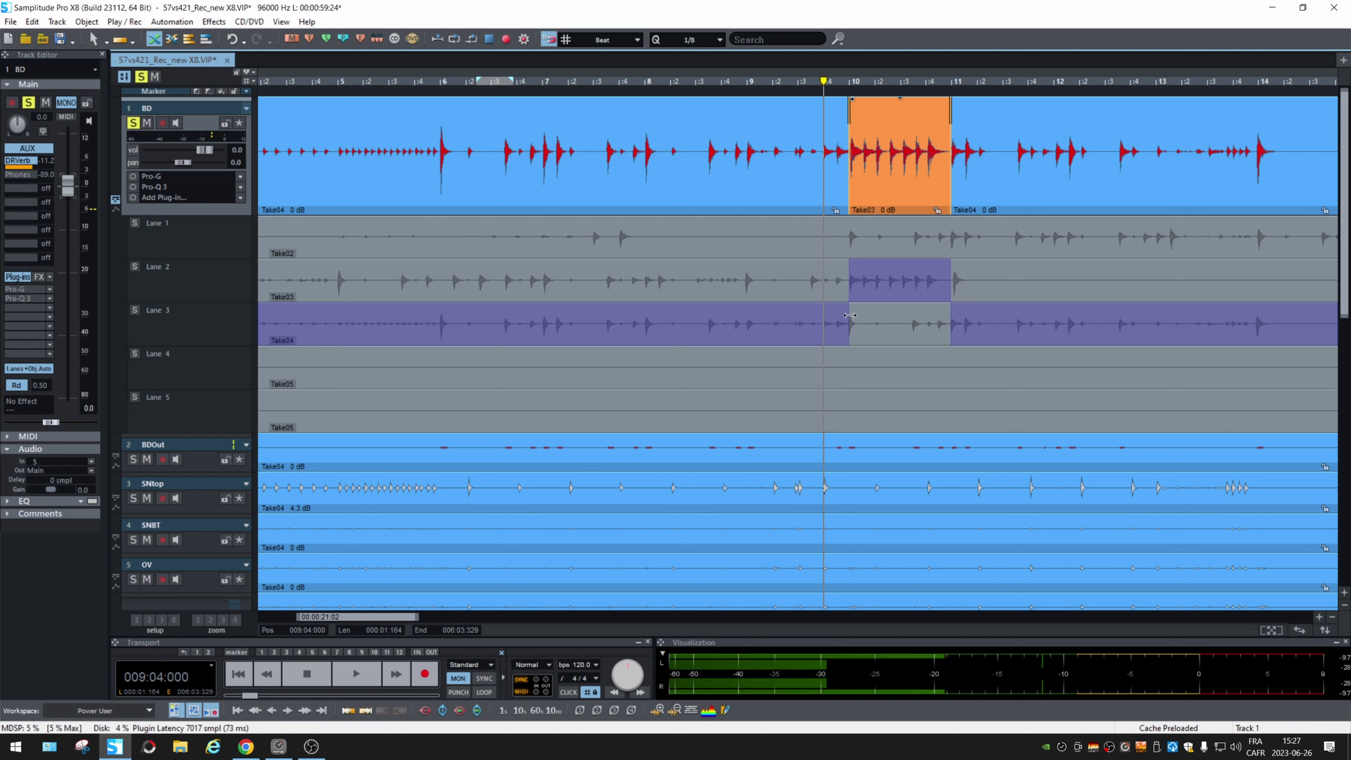
{"action": "left_click", "coordinate": [950, 211]}
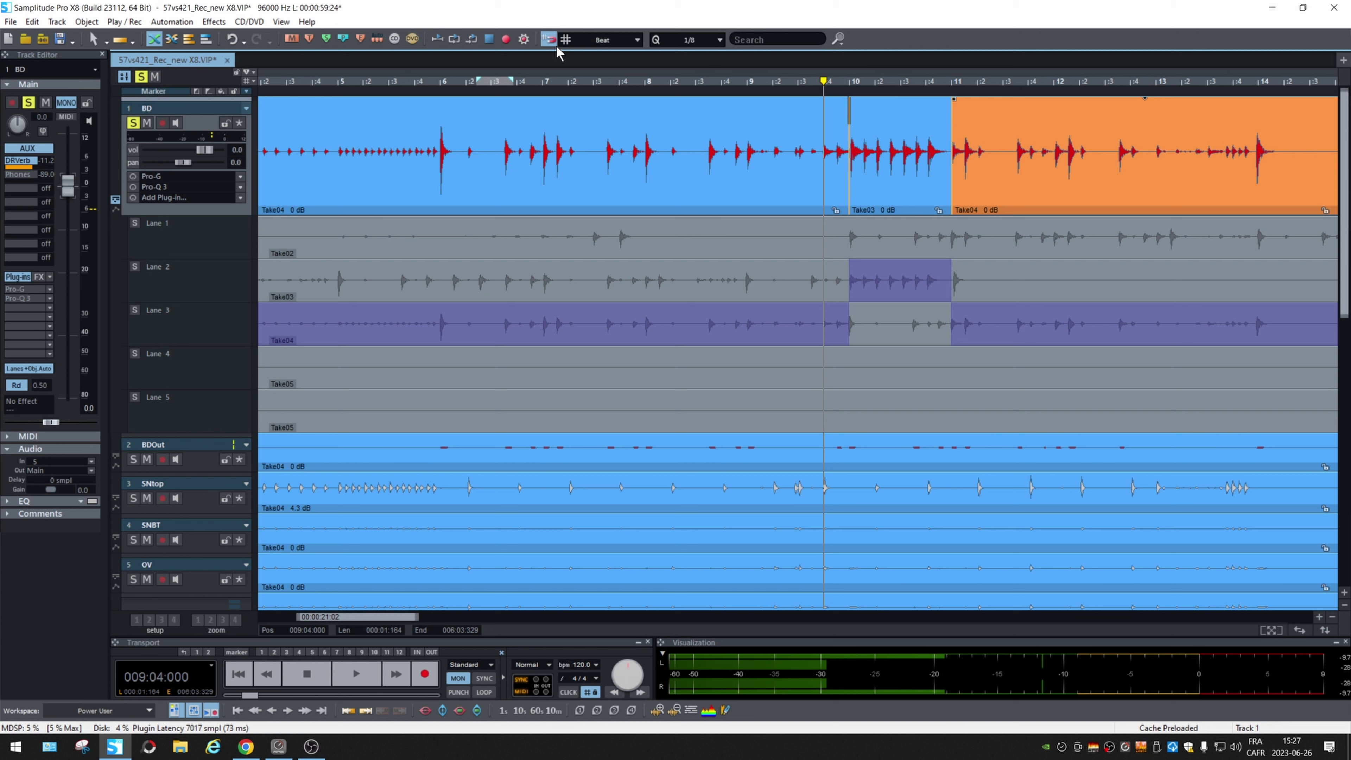
{"action": "left_click", "coordinate": [547, 38]}
{"action": "left_click_drag", "start_coordinate": [953, 211], "coordinate": [951, 211]}
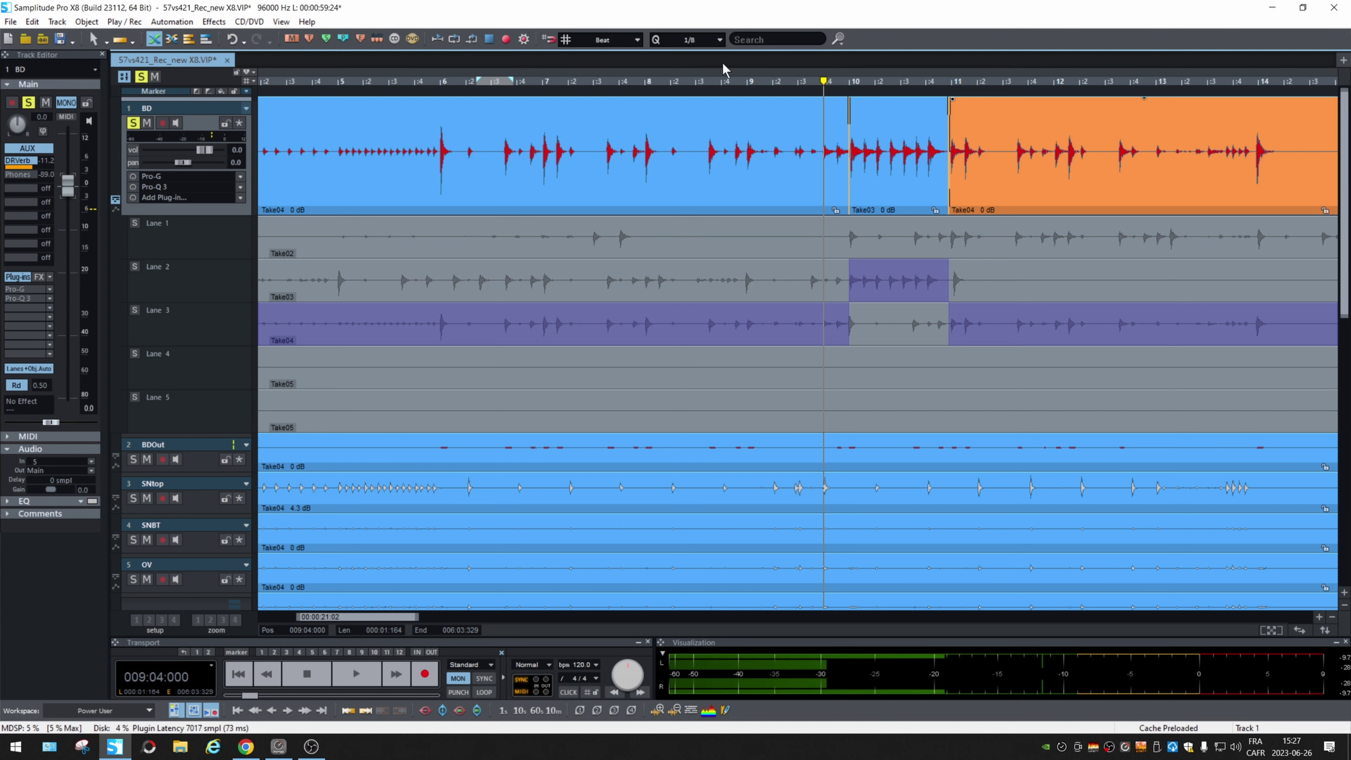
{"action": "left_click", "coordinate": [802, 81]}
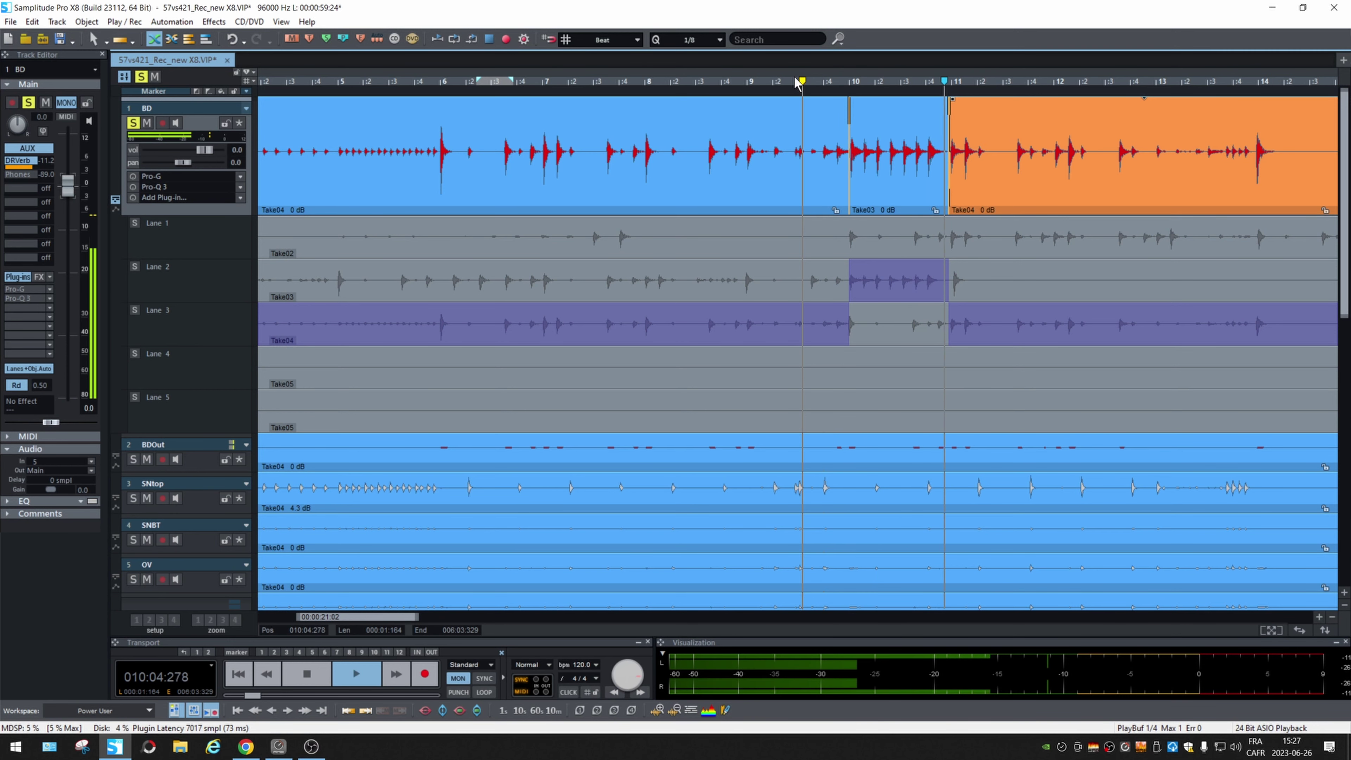
{"action": "key", "text": "space"}
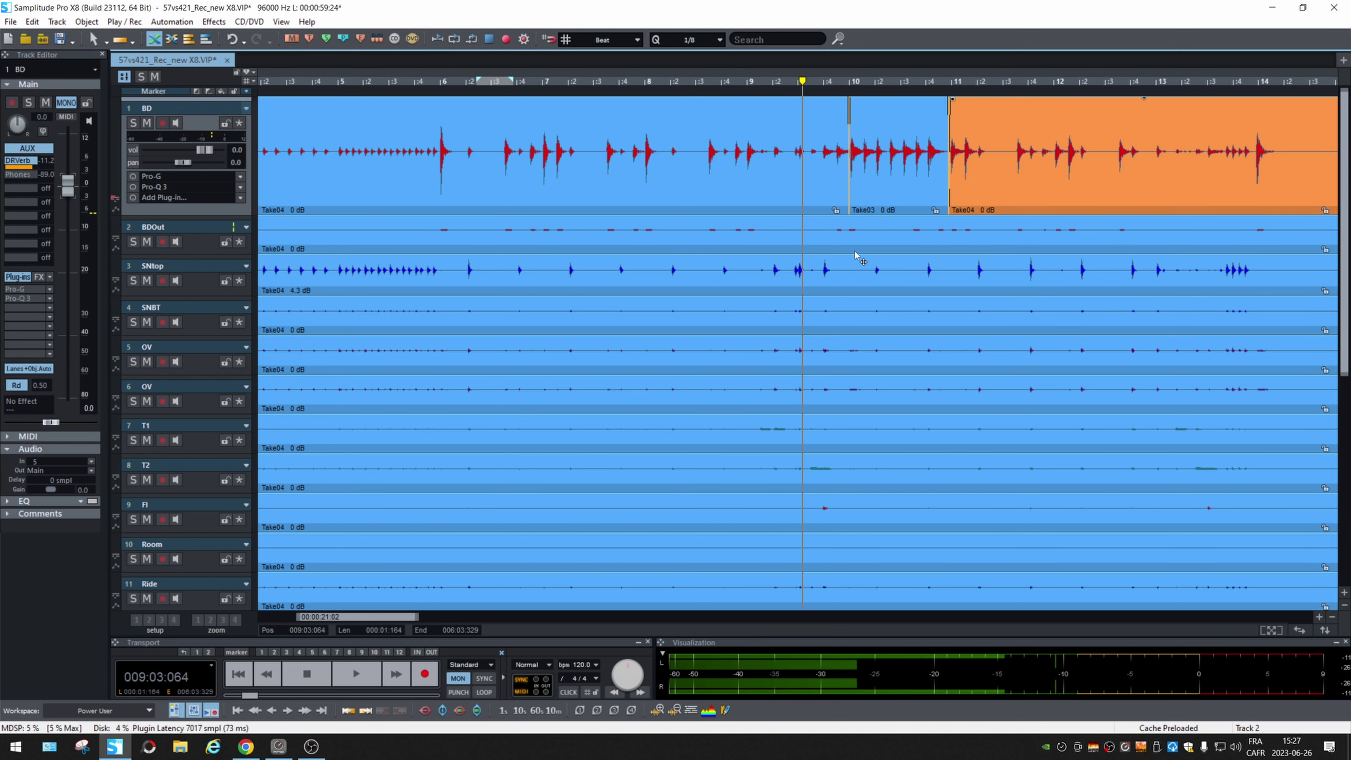
Select the objects on BDOut, SNtop, SNBT and OV, ending on BD's first object
{"action": "scroll", "coordinate": [872, 550], "scroll_direction": "down", "scroll_amount": 1}
{"action": "scroll", "coordinate": [876, 550], "scroll_direction": "up", "scroll_amount": 1}
{"action": "left_click", "coordinate": [697, 247]}
{"action": "left_click", "coordinate": [716, 279]}
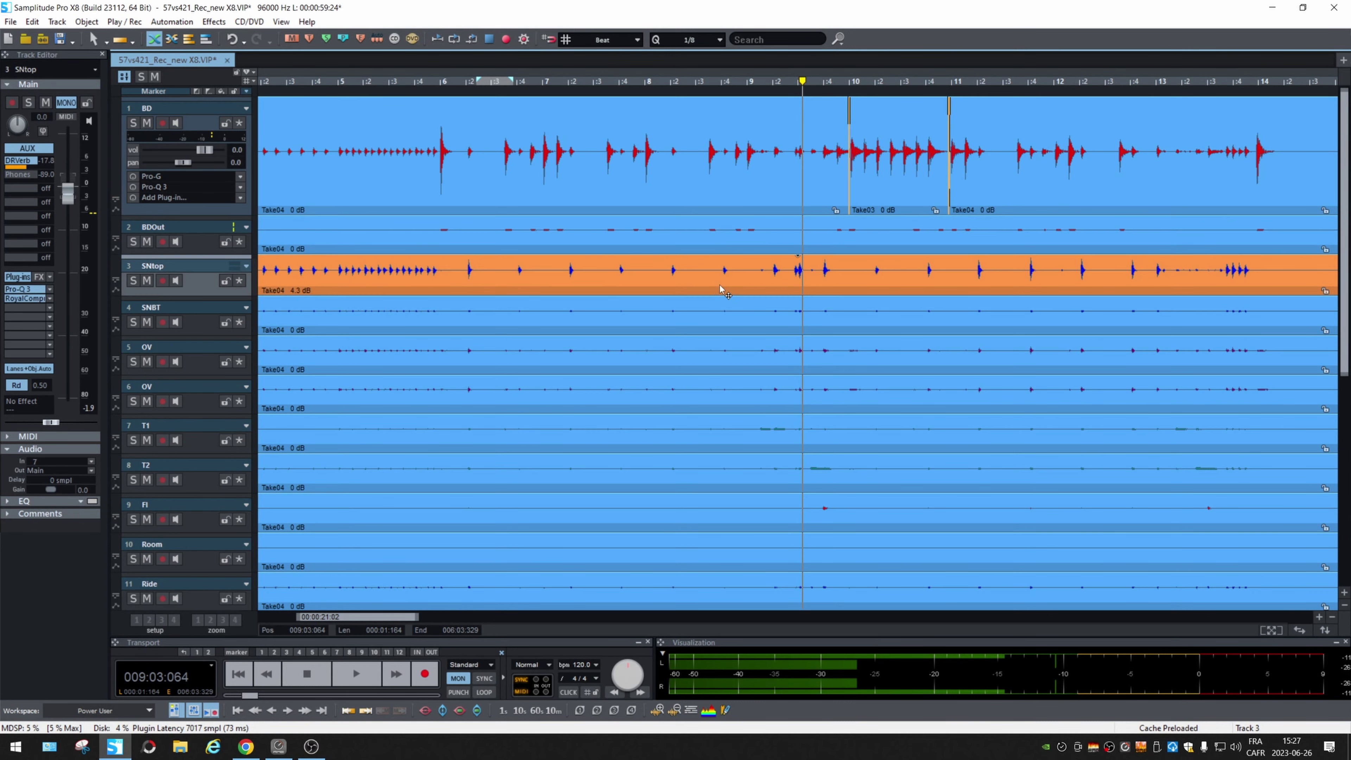
{"action": "left_click", "coordinate": [726, 323]}
{"action": "left_click", "coordinate": [733, 358]}
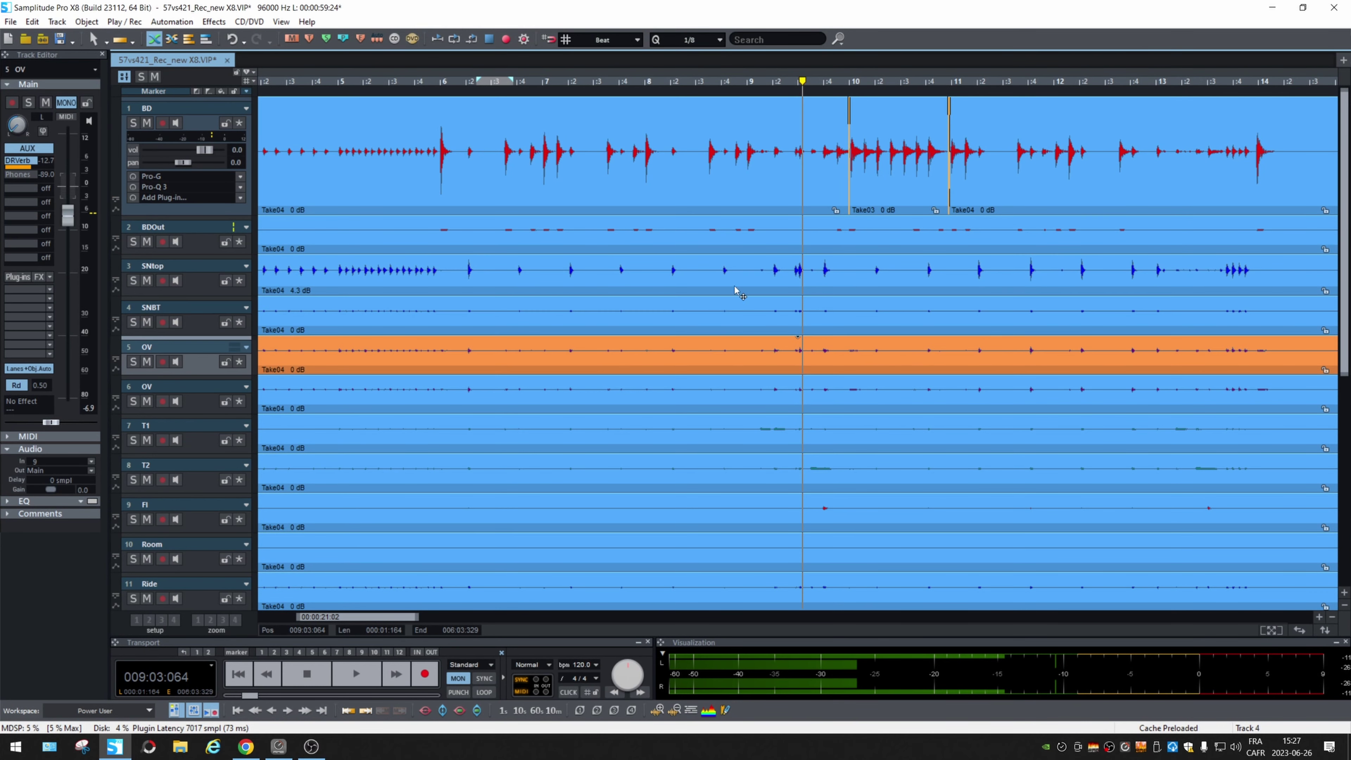
{"action": "left_click", "coordinate": [742, 234]}
{"action": "left_click", "coordinate": [722, 161]}
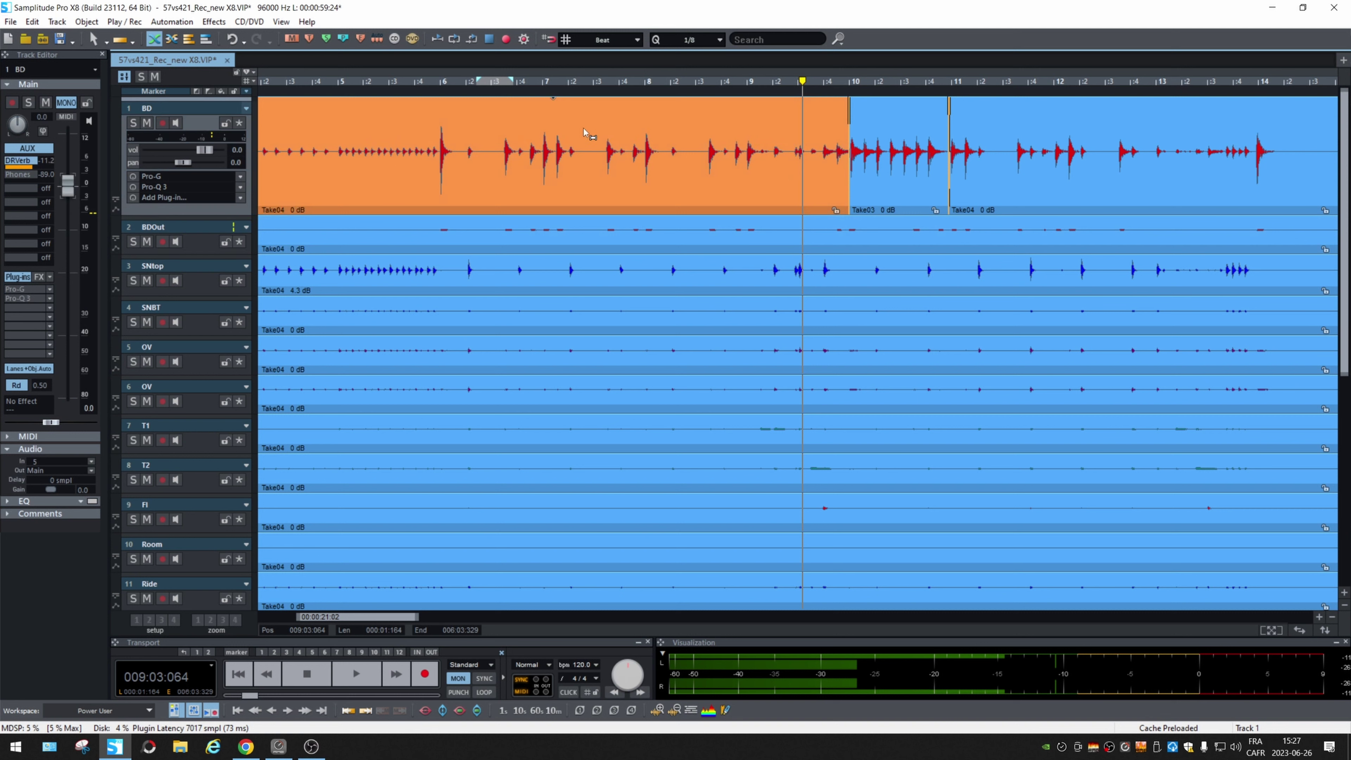
Solo BD, select its Take03 section and delete it
{"action": "key", "text": "Tab"}
{"action": "key", "text": "s"}
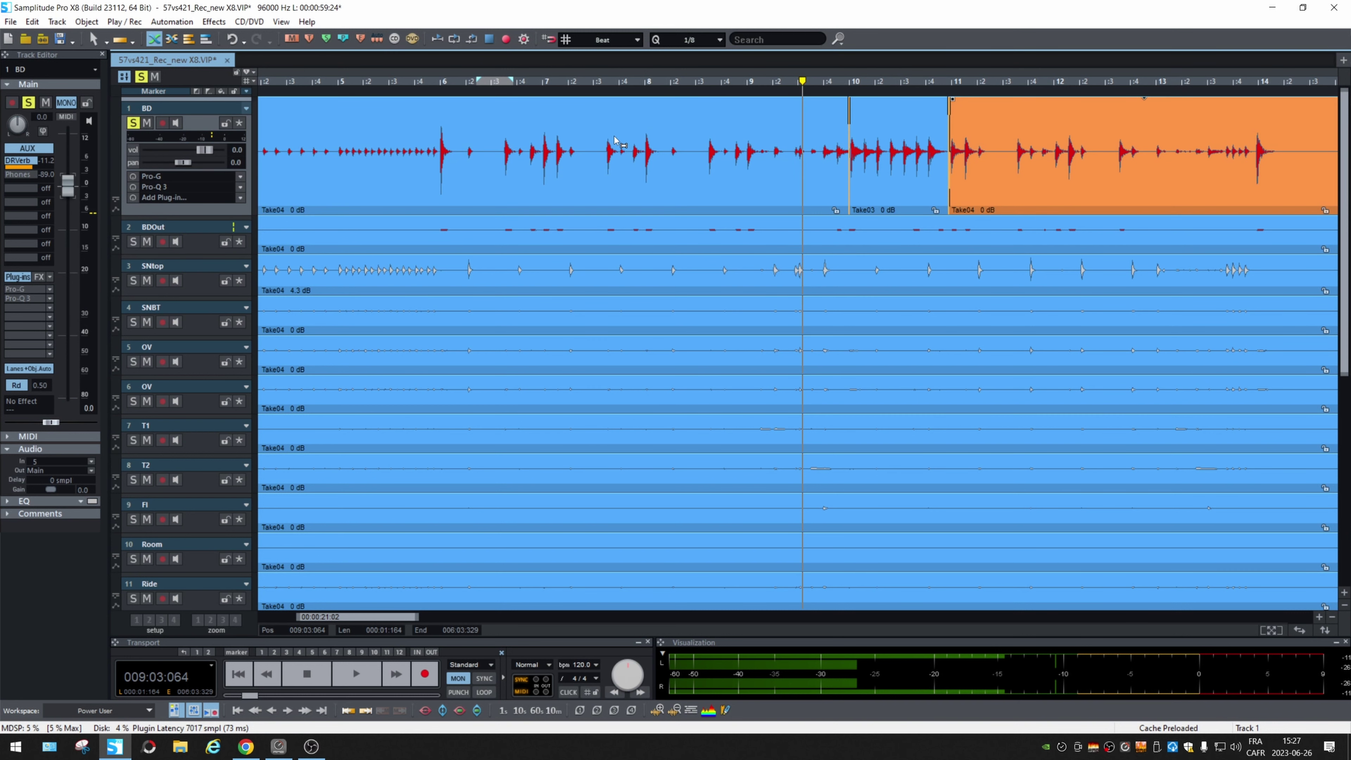
{"action": "key", "text": "shift+Tab"}
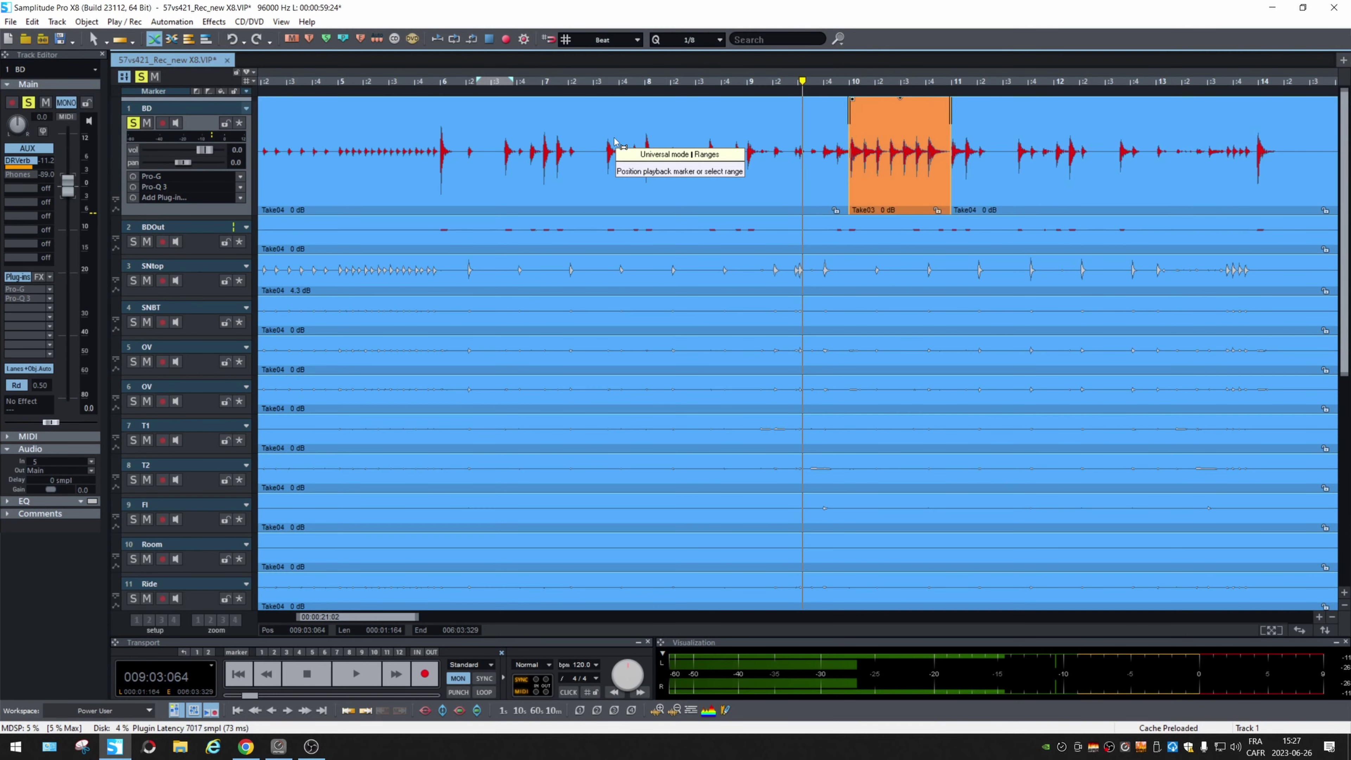
{"action": "key", "text": "Delete"}
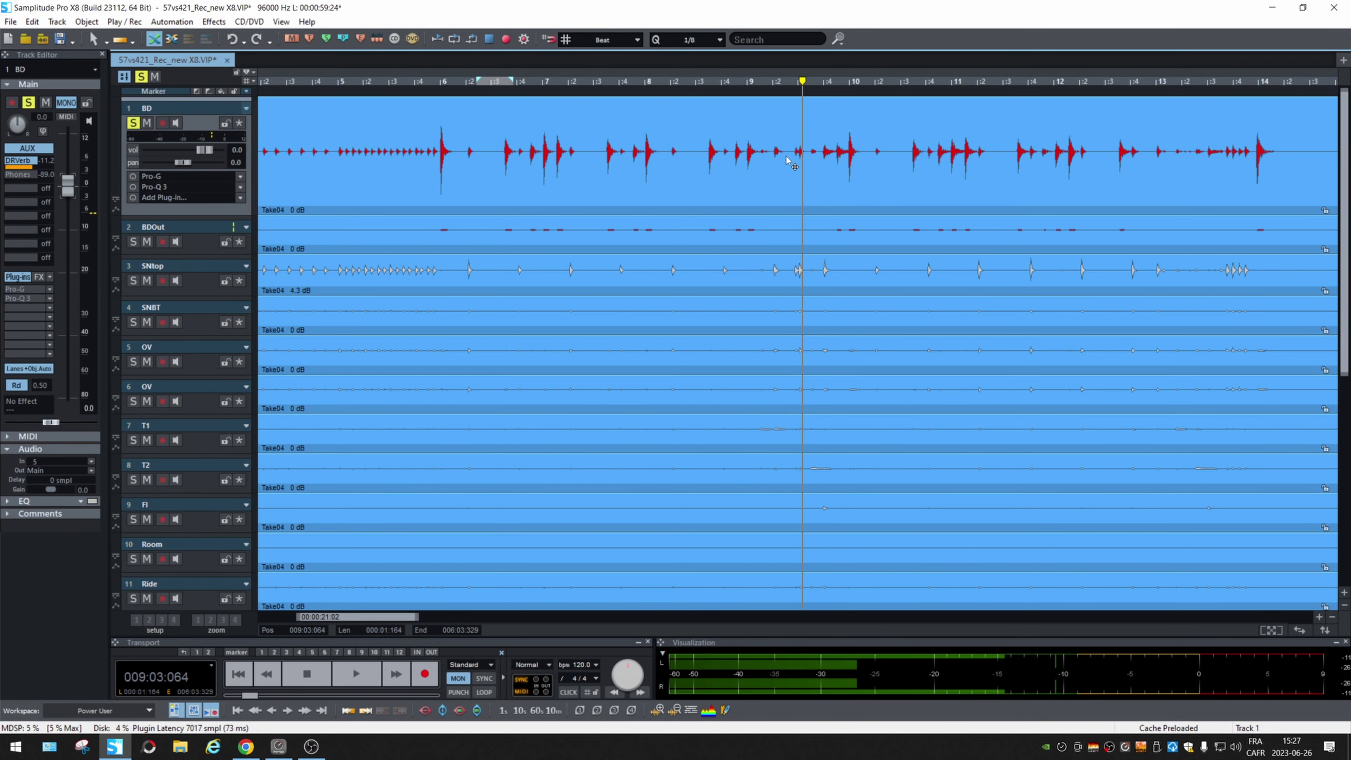
Select all Take04 objects across the tracks and apply a command from their context menu
{"action": "left_click", "coordinate": [786, 157]}
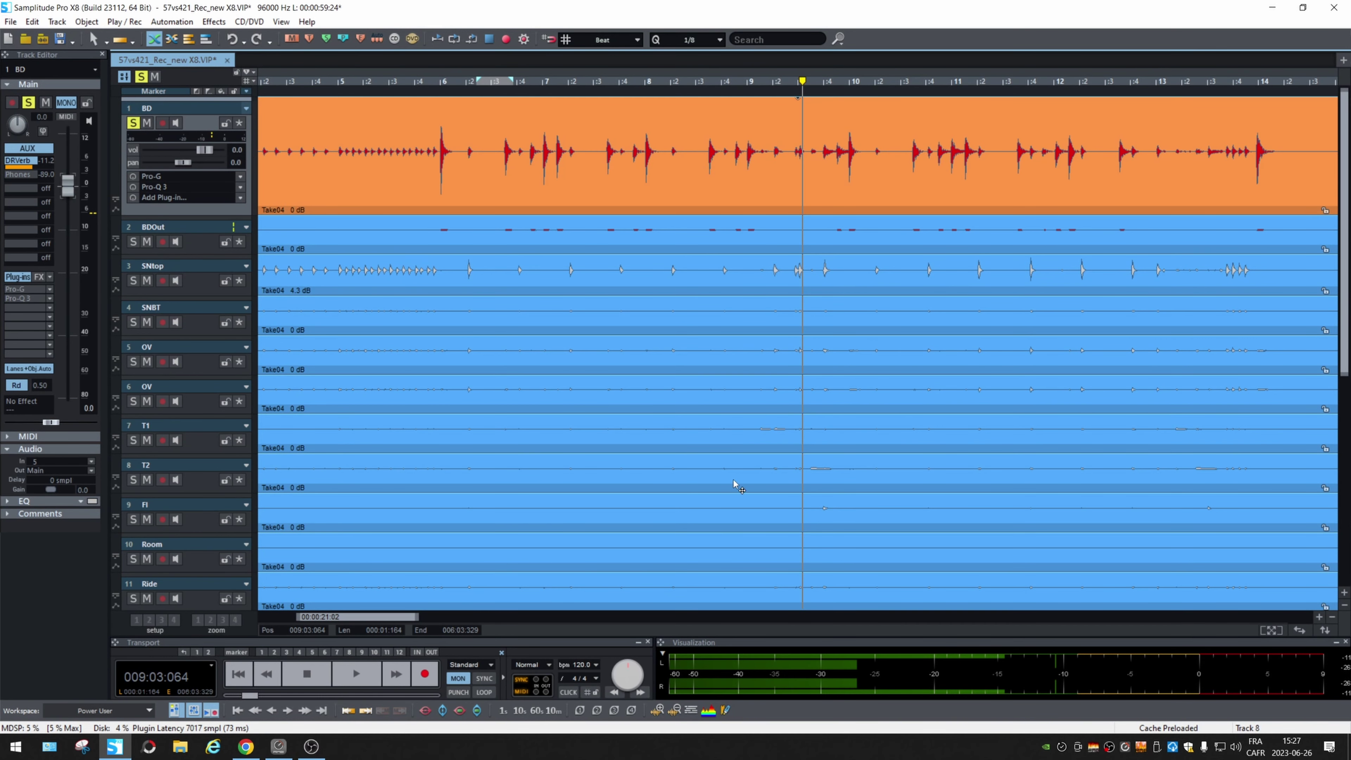
{"action": "scroll", "coordinate": [738, 484], "scroll_direction": "down", "scroll_amount": 1}
{"action": "scroll", "coordinate": [755, 551], "scroll_direction": "down", "scroll_amount": 1}
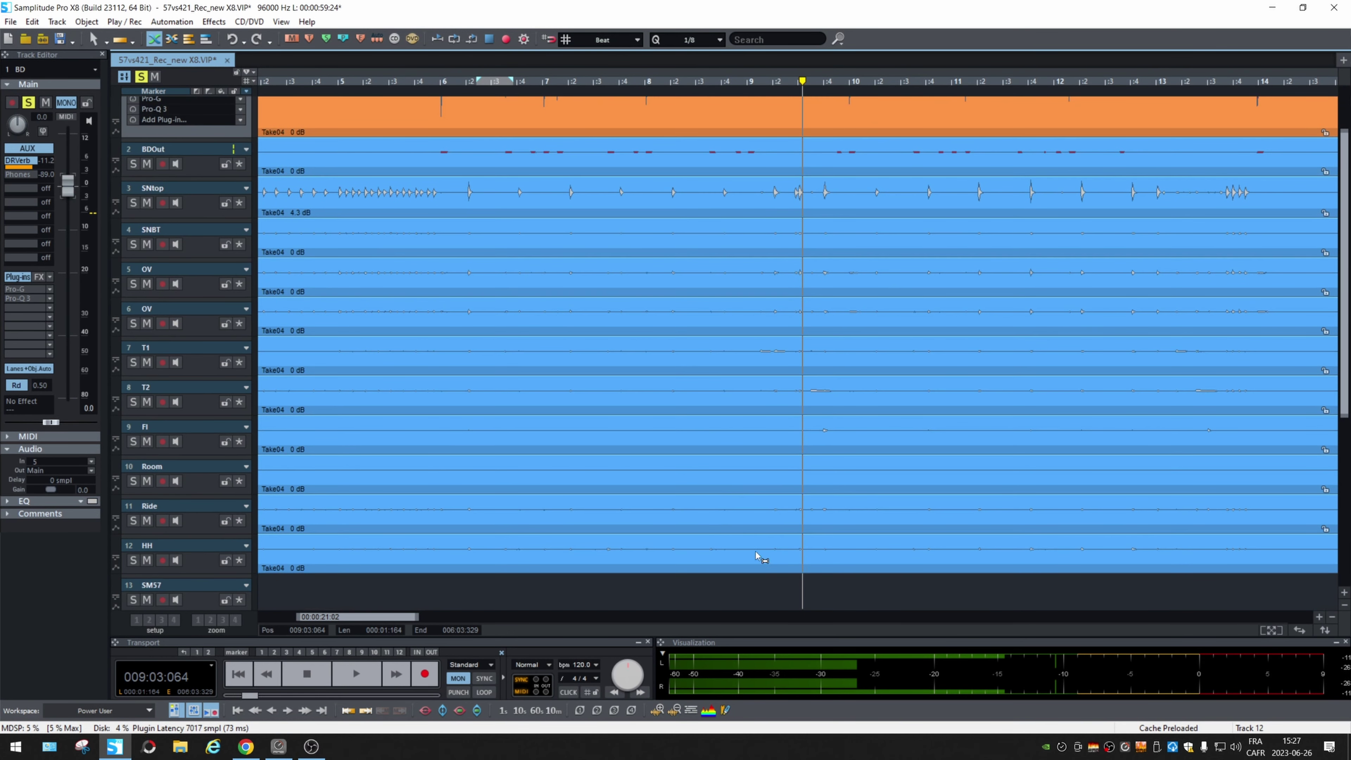
{"action": "left_click", "coordinate": [799, 557], "text": "shift"}
{"action": "right_click", "coordinate": [816, 557]}
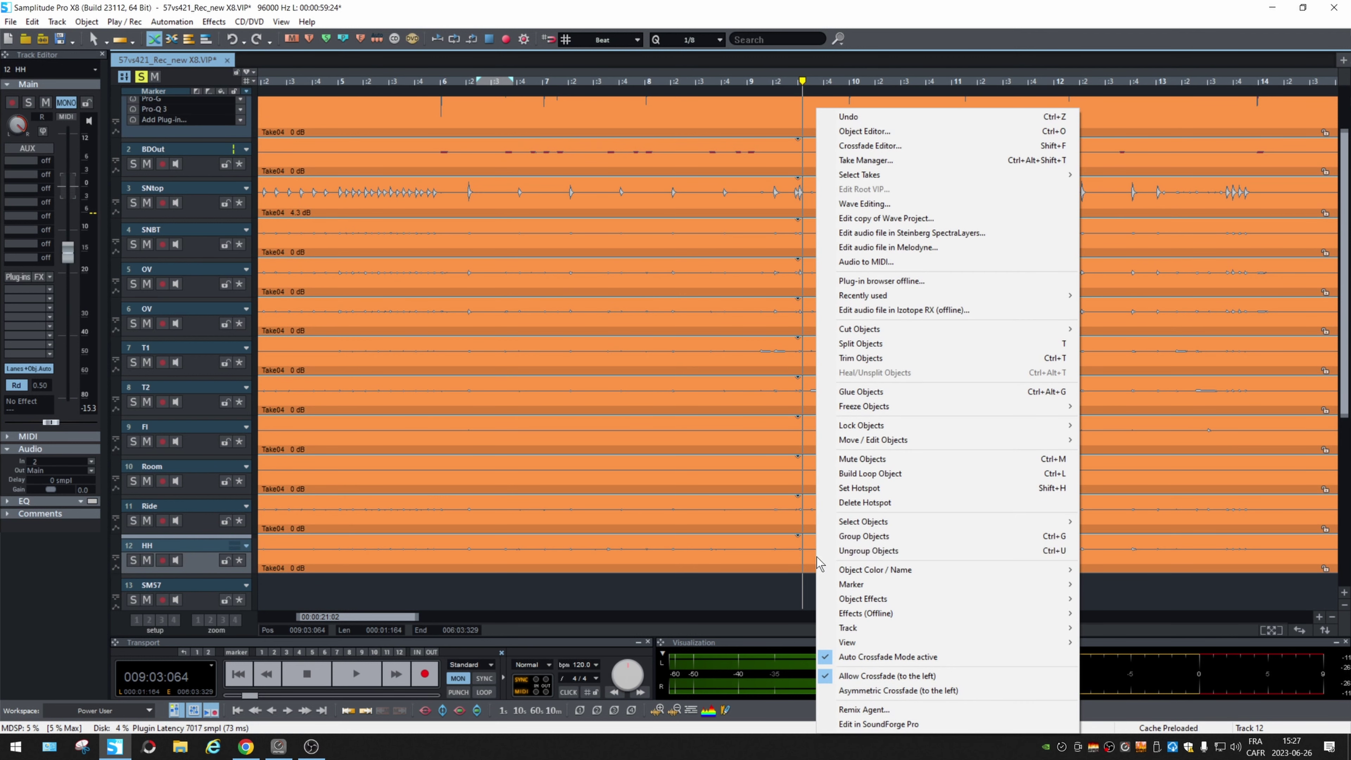
{"action": "left_click", "coordinate": [873, 541]}
Unsolo BD and expand the SNtop track's take lanes
{"action": "scroll", "coordinate": [619, 488], "scroll_direction": "up", "scroll_amount": 2}
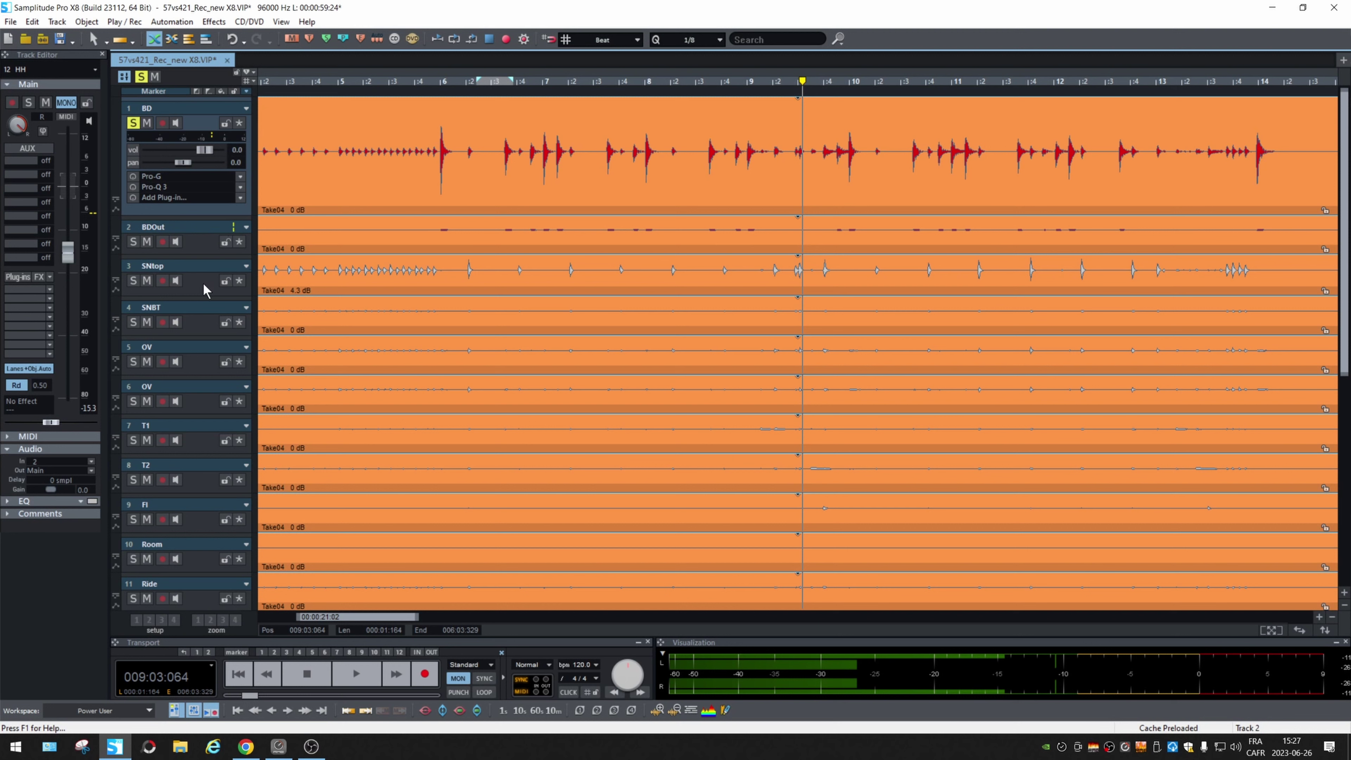
{"action": "left_click", "coordinate": [133, 123]}
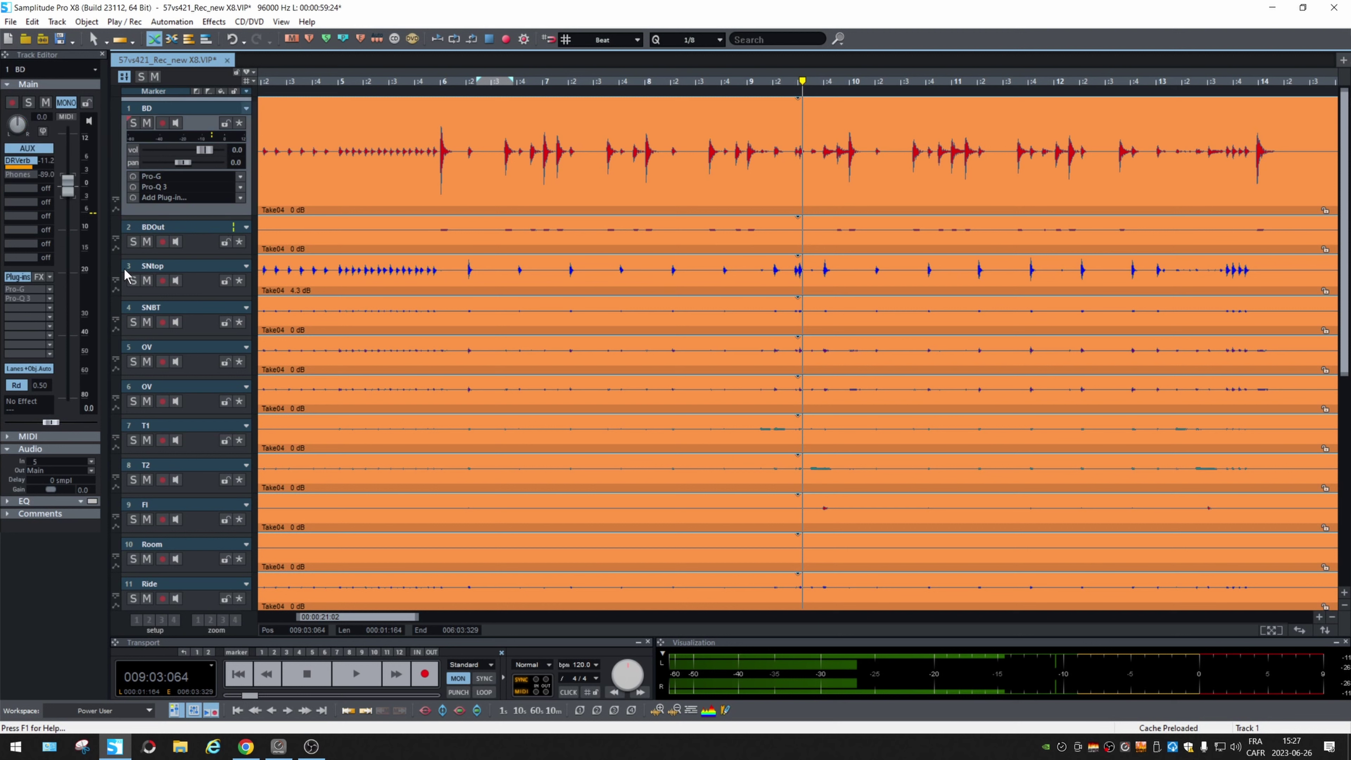
{"action": "left_click", "coordinate": [192, 267]}
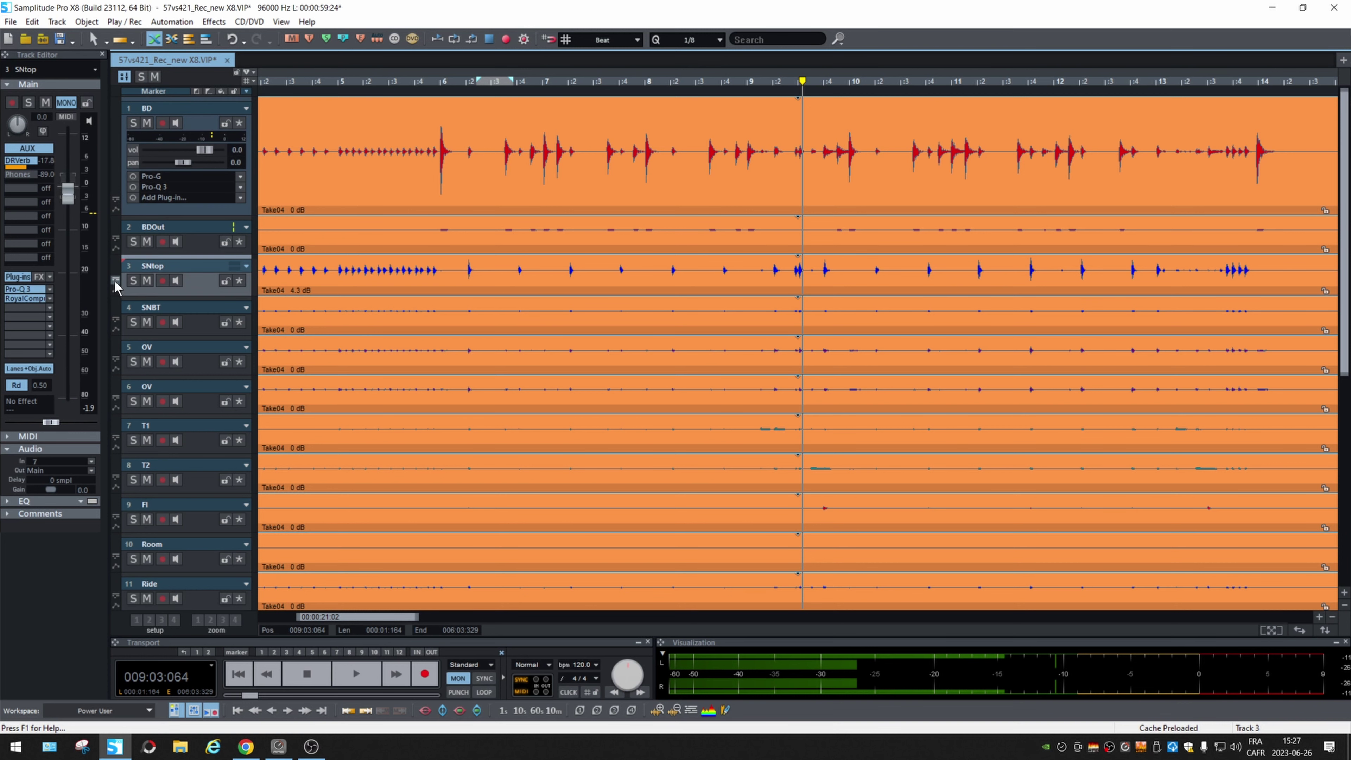
{"action": "left_click", "coordinate": [115, 280]}
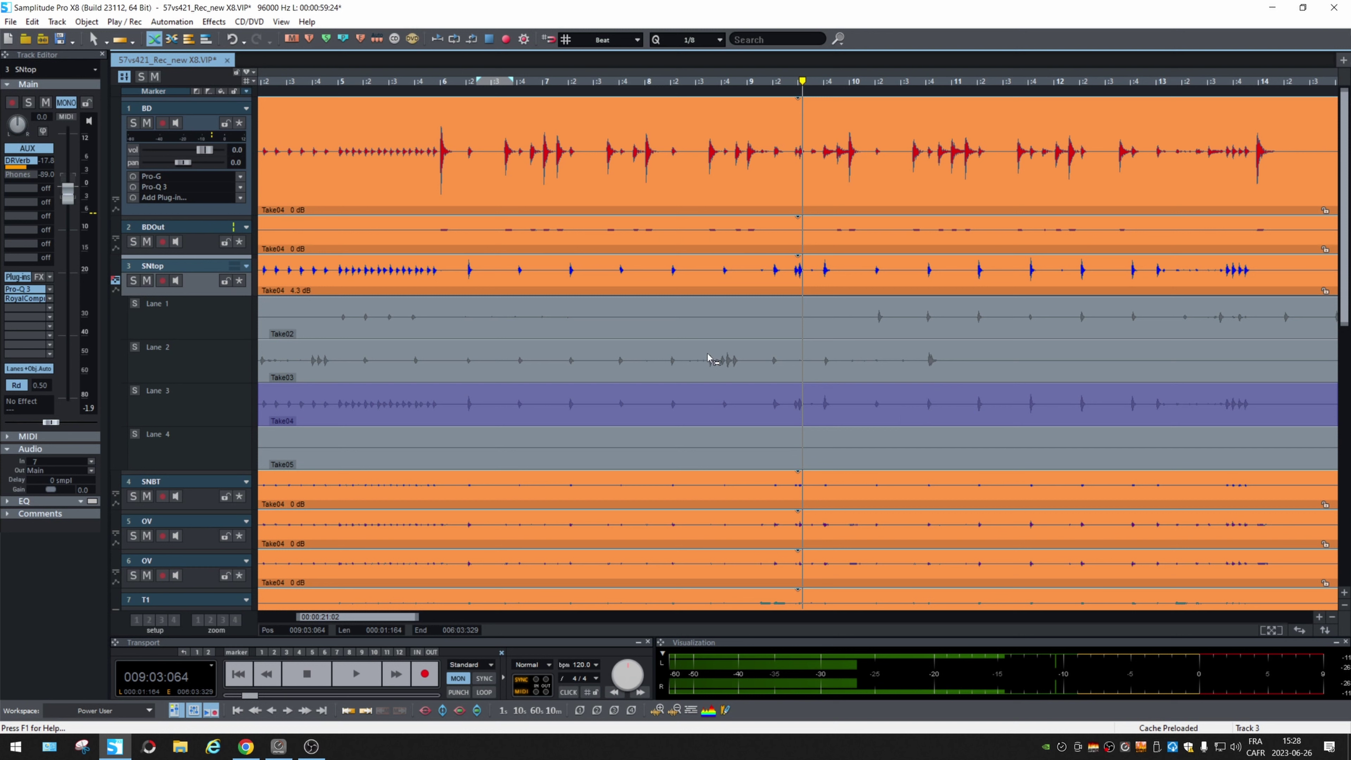
Audition SNtop from bar 8:3, then comp in a short Take03 range from Lane 2
{"action": "left_click", "coordinate": [691, 85]}
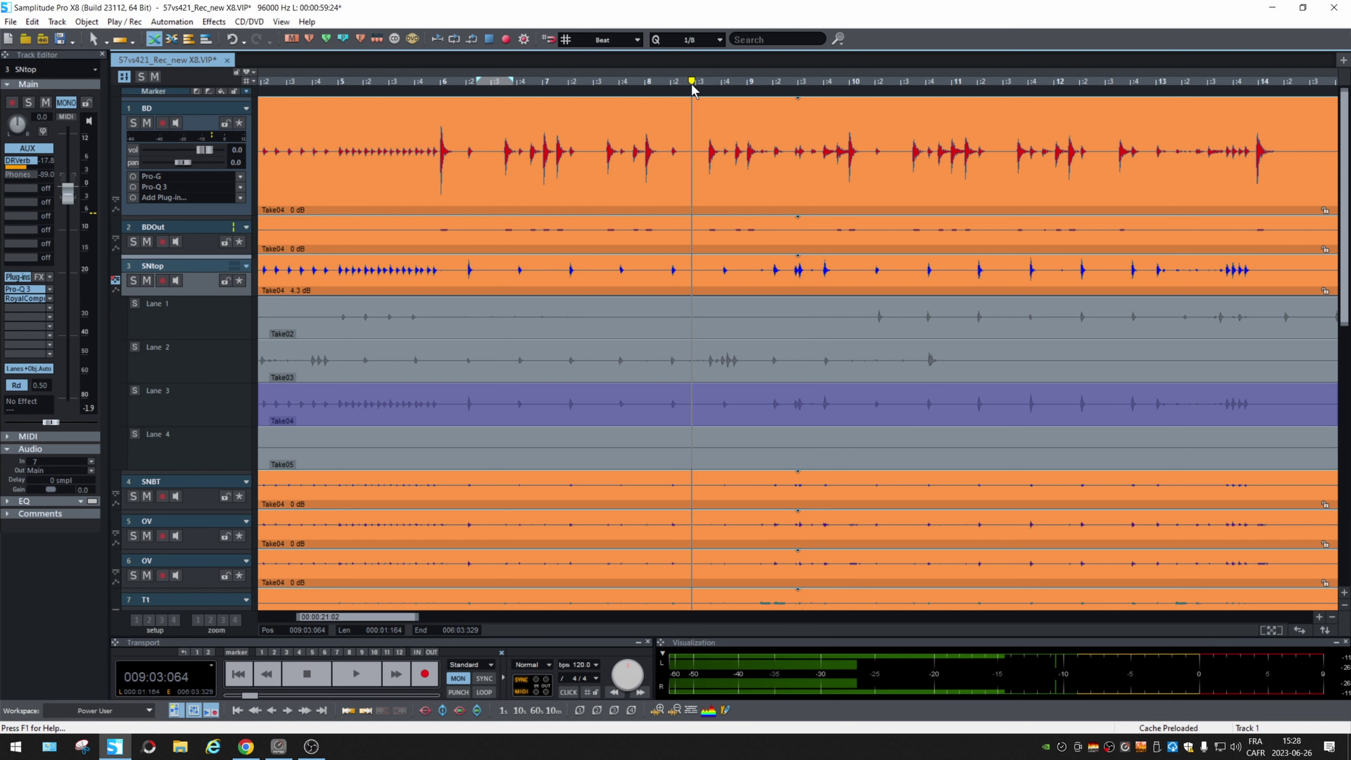
{"action": "key", "text": "space"}
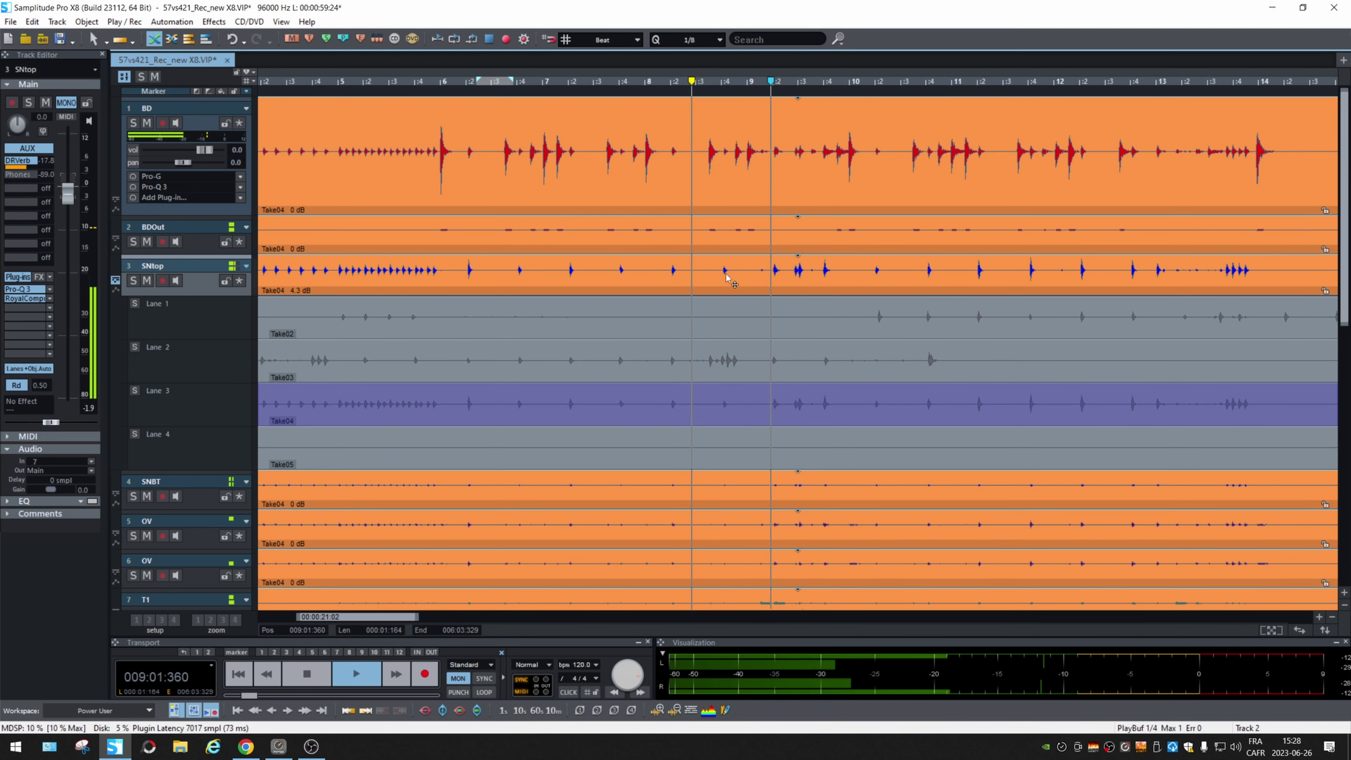
{"action": "key", "text": "space"}
{"action": "left_click_drag", "start_coordinate": [708, 360], "coordinate": [738, 362]}
{"action": "left_click", "coordinate": [644, 81]}
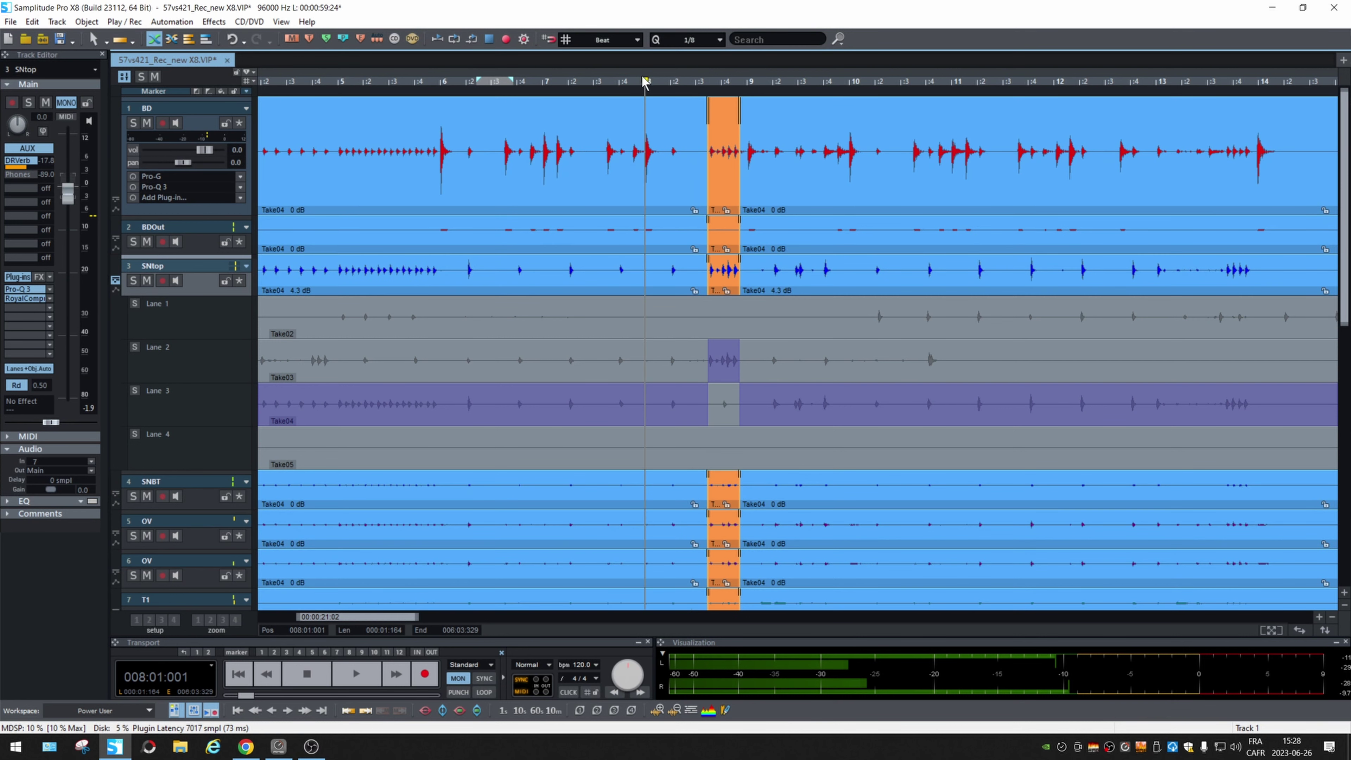
Play back the comped SNtop section and return the playhead to bar 8:3
{"action": "key", "text": "space"}
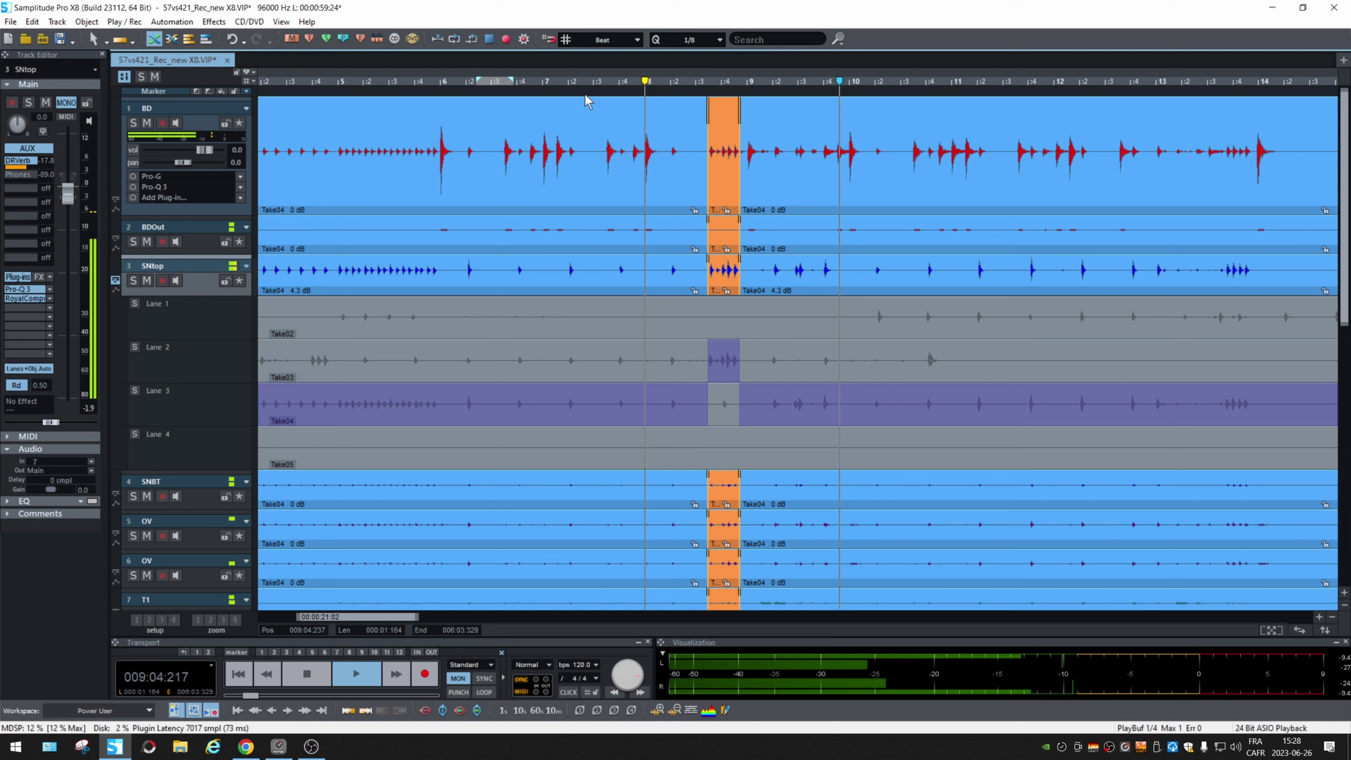
{"action": "key", "text": "space"}
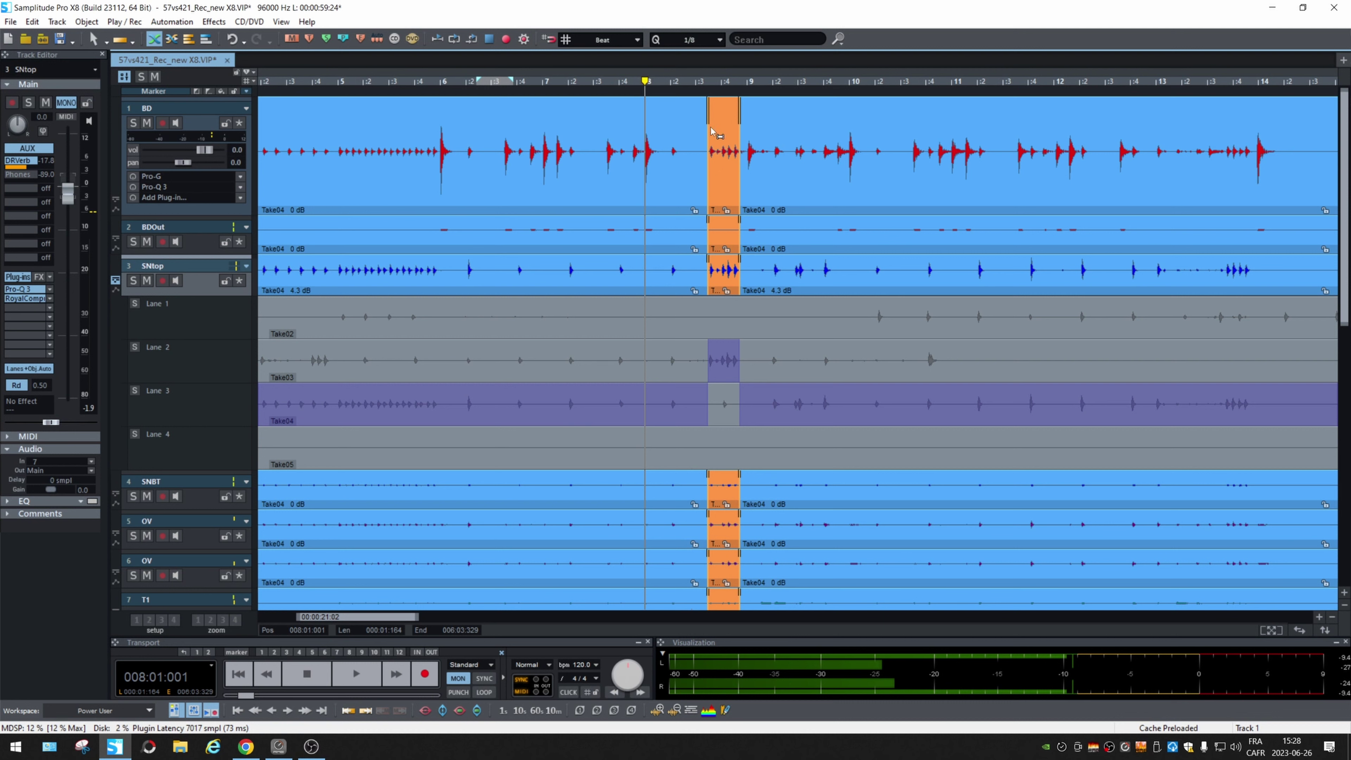
{"action": "left_click", "coordinate": [707, 81]}
{"action": "scroll", "coordinate": [708, 85], "scroll_direction": "up", "scroll_amount": 5}
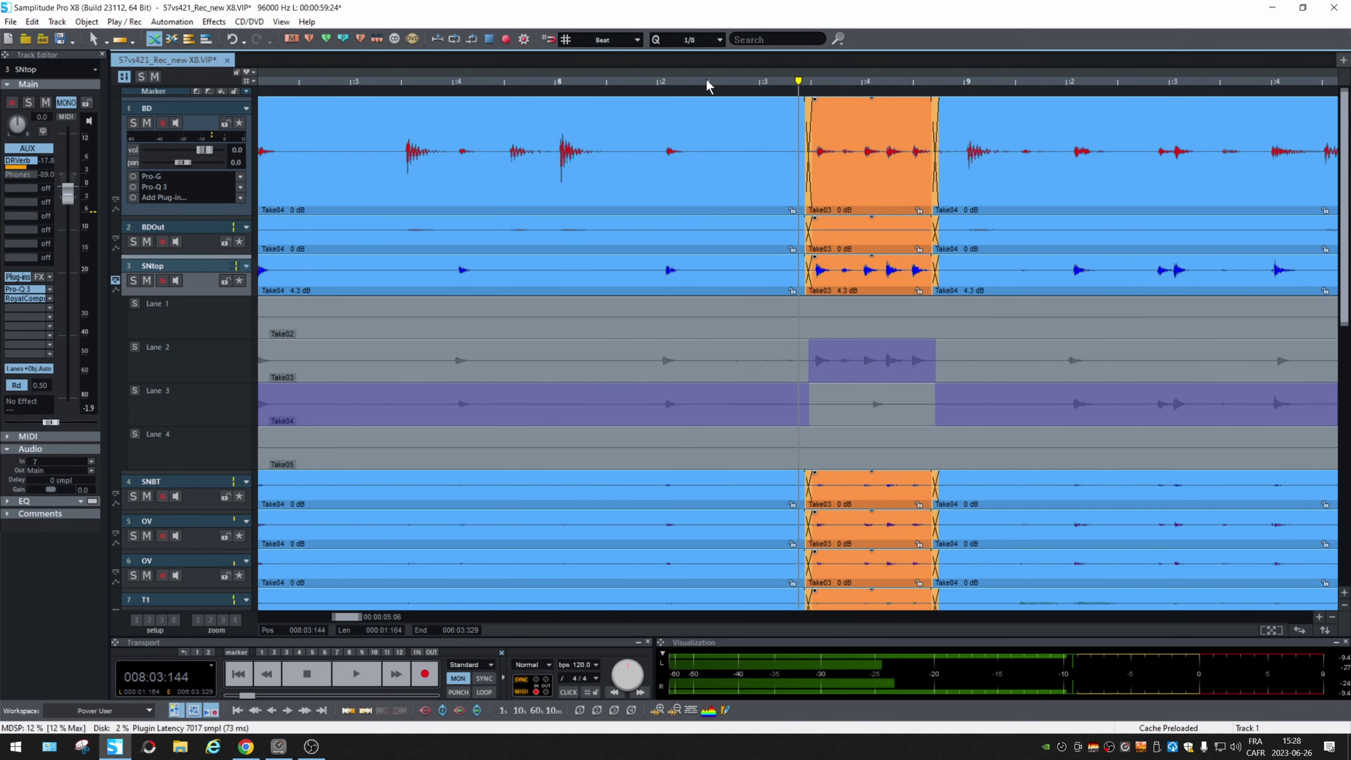
{"action": "scroll", "coordinate": [707, 85], "scroll_direction": "down", "scroll_amount": 3}
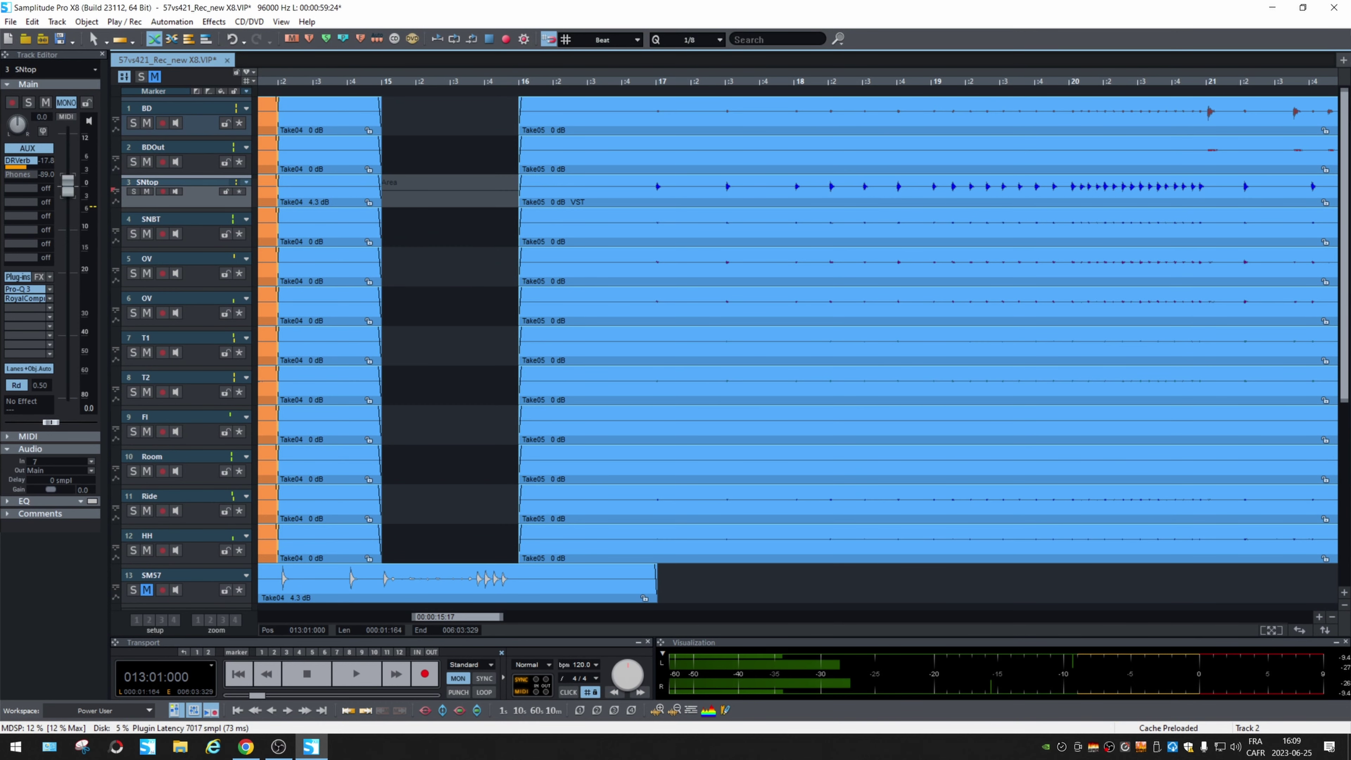
{"action": "key", "text": "F1"}
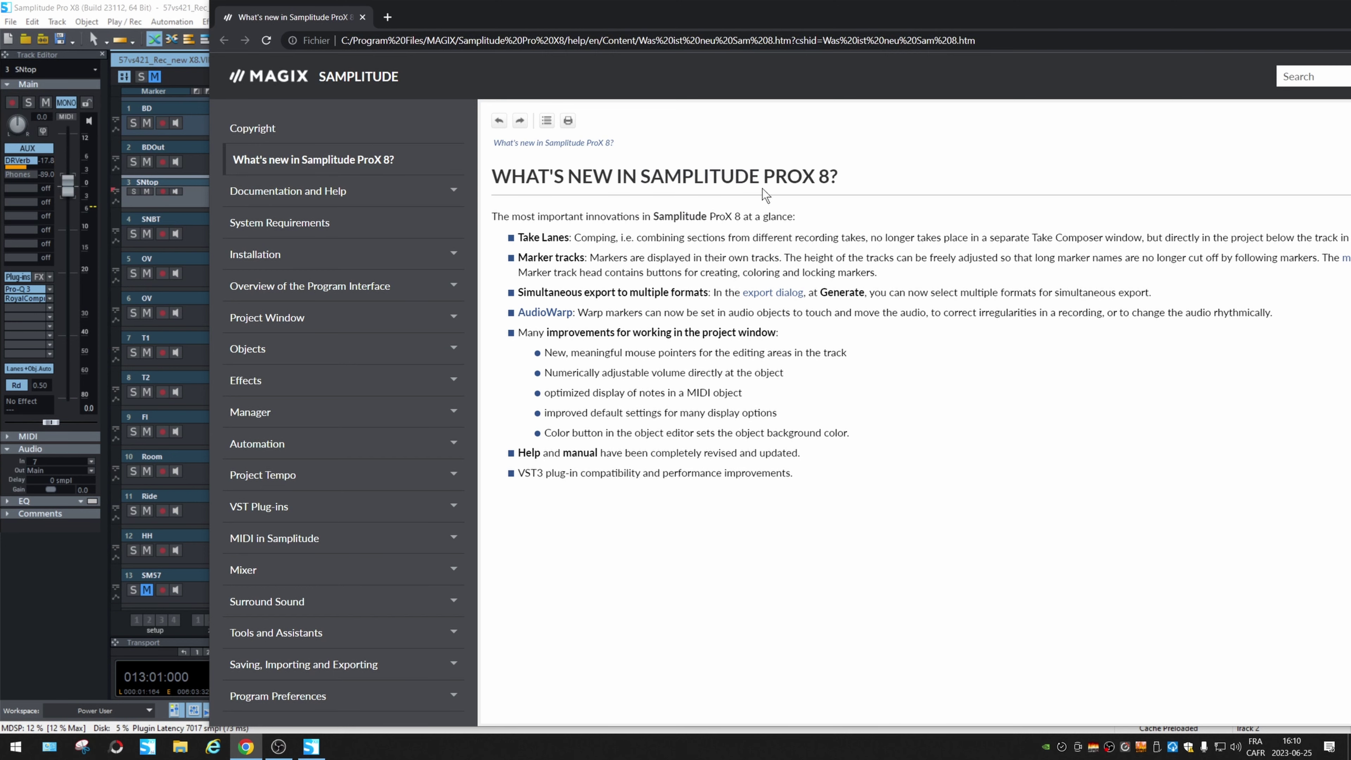
{"action": "left_click_drag", "start_coordinate": [641, 19], "coordinate": [1350, 19]}
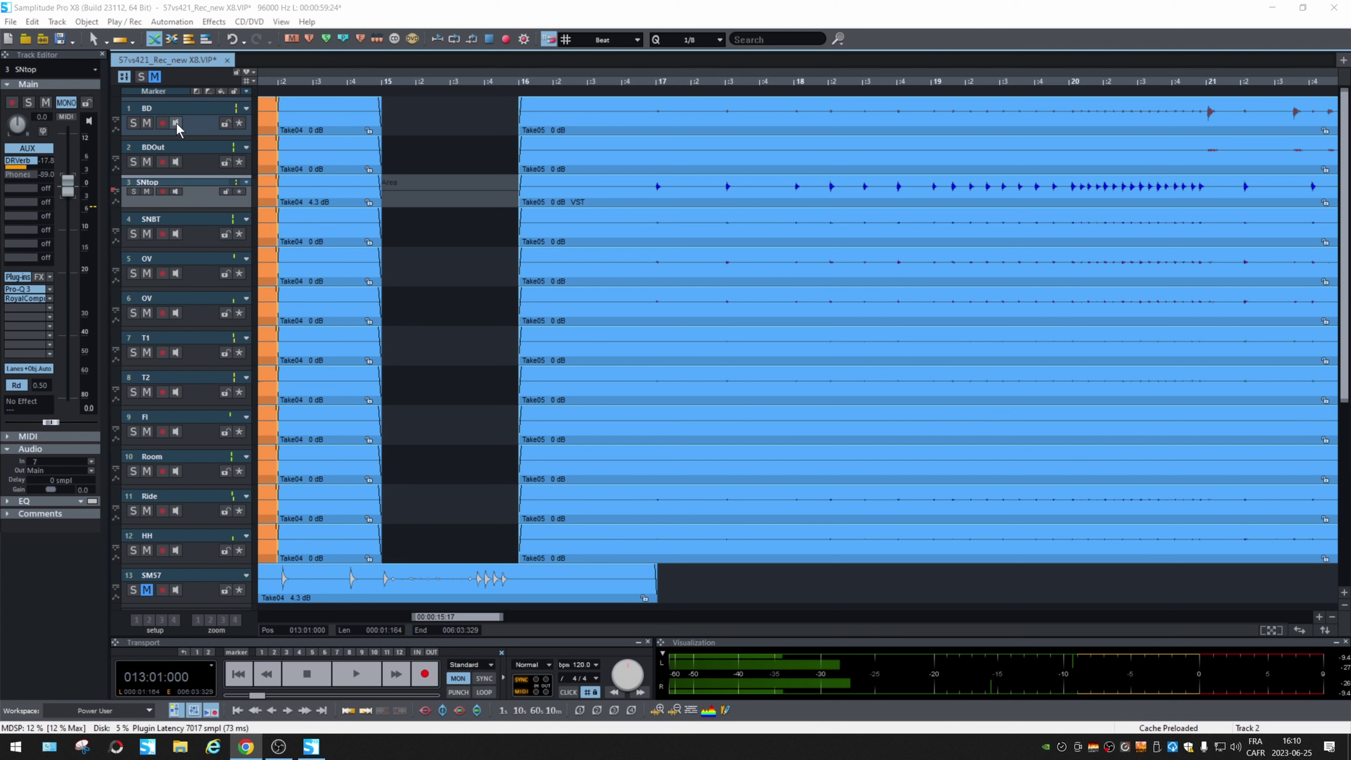
Add a named marker 'test' at bar 16:4 via Set Marker > Marker with name
{"action": "left_click", "coordinate": [622, 81]}
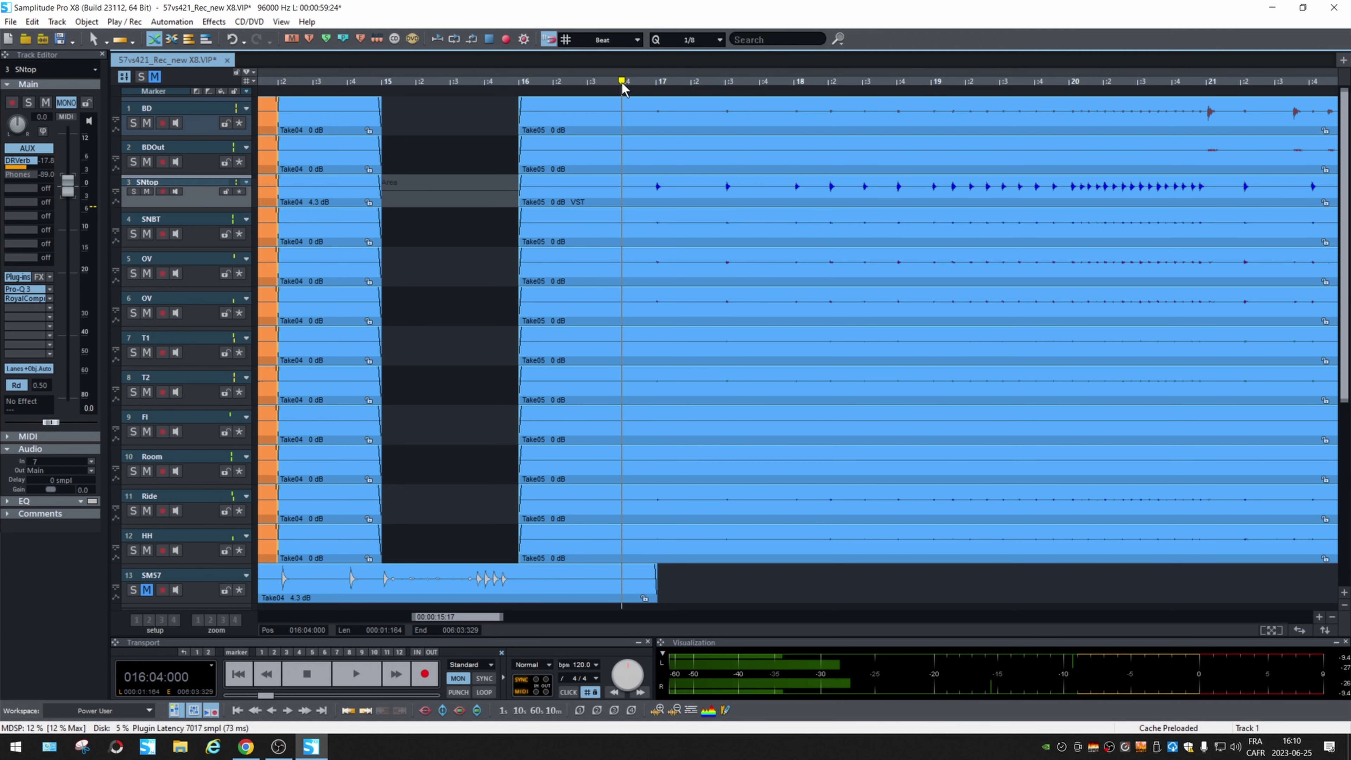
{"action": "right_click", "coordinate": [623, 85]}
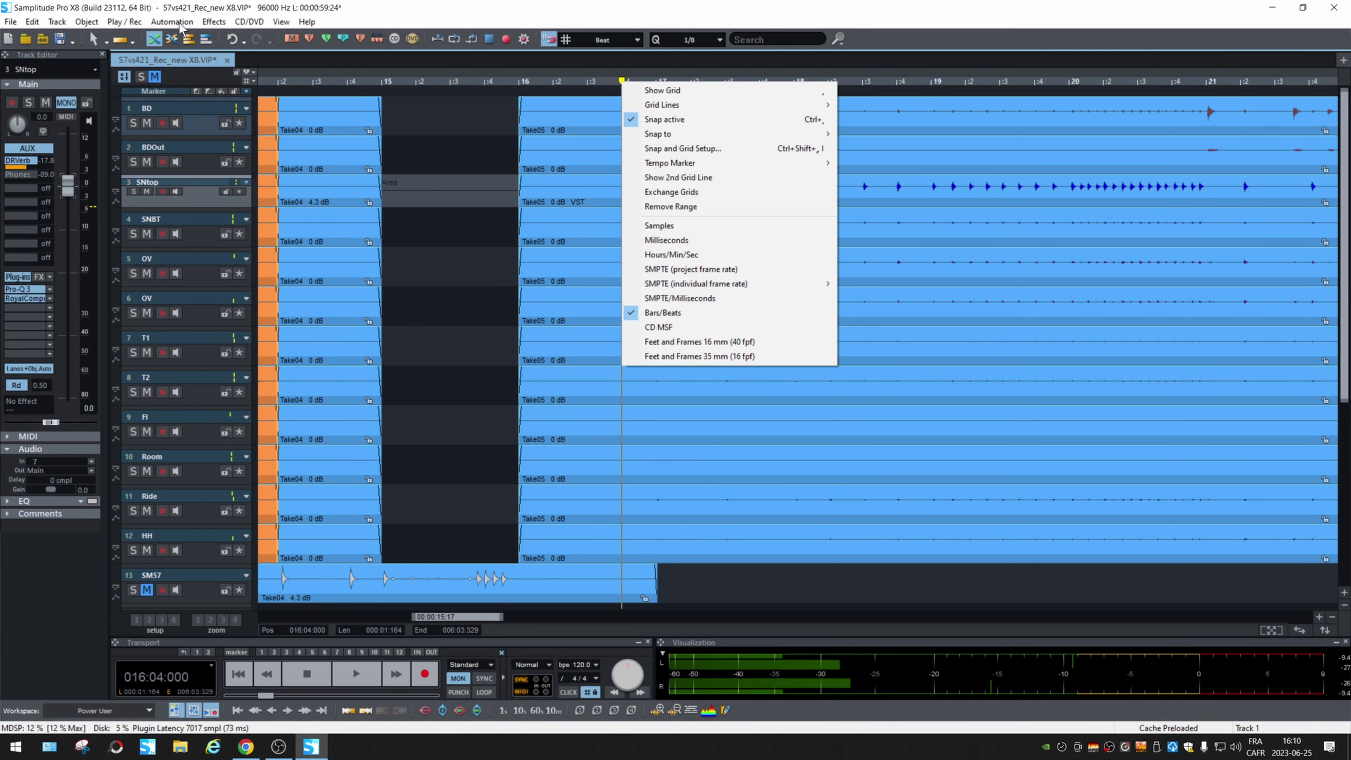
{"action": "right_click", "coordinate": [626, 77]}
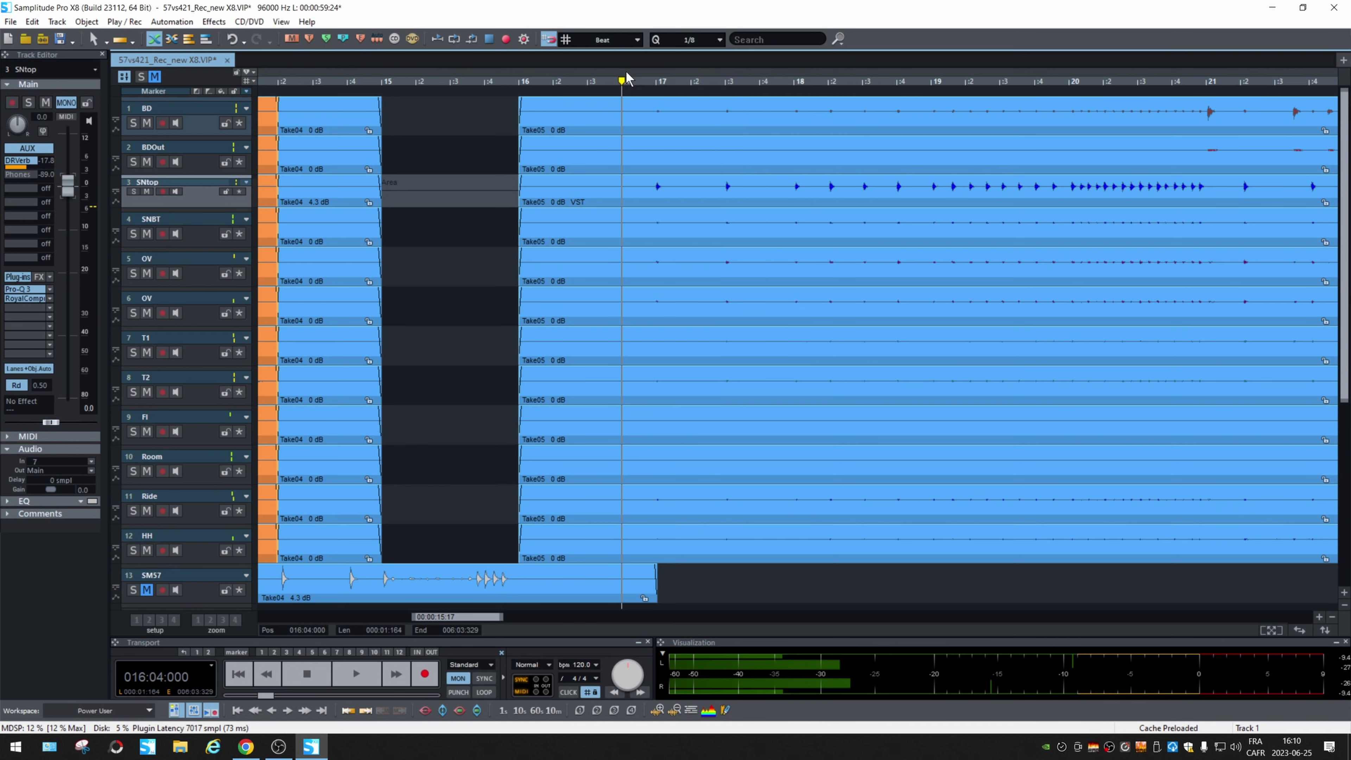
{"action": "right_click", "coordinate": [627, 78]}
{"action": "mouse_move", "coordinate": [715, 83]}
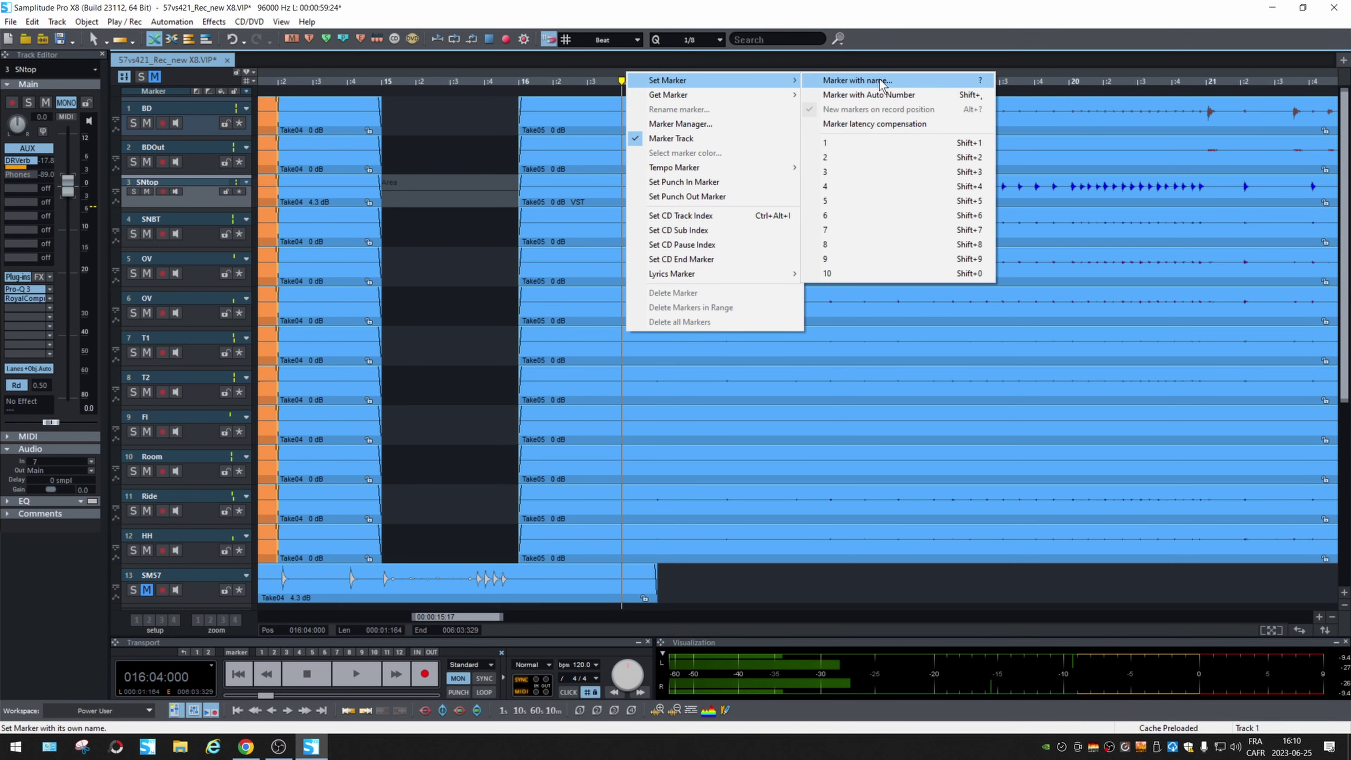
{"action": "left_click", "coordinate": [933, 86]}
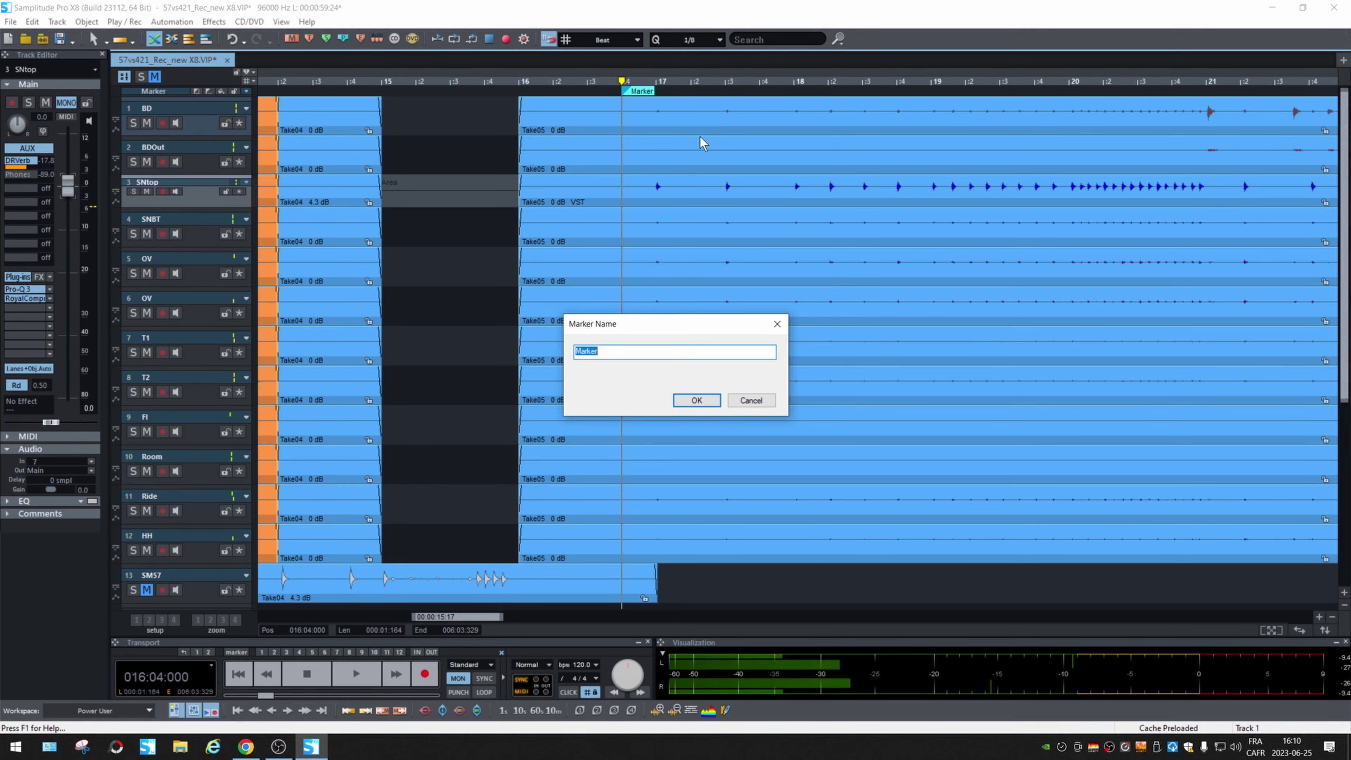
{"action": "type", "text": "y"}
{"action": "left_click", "coordinate": [696, 400]}
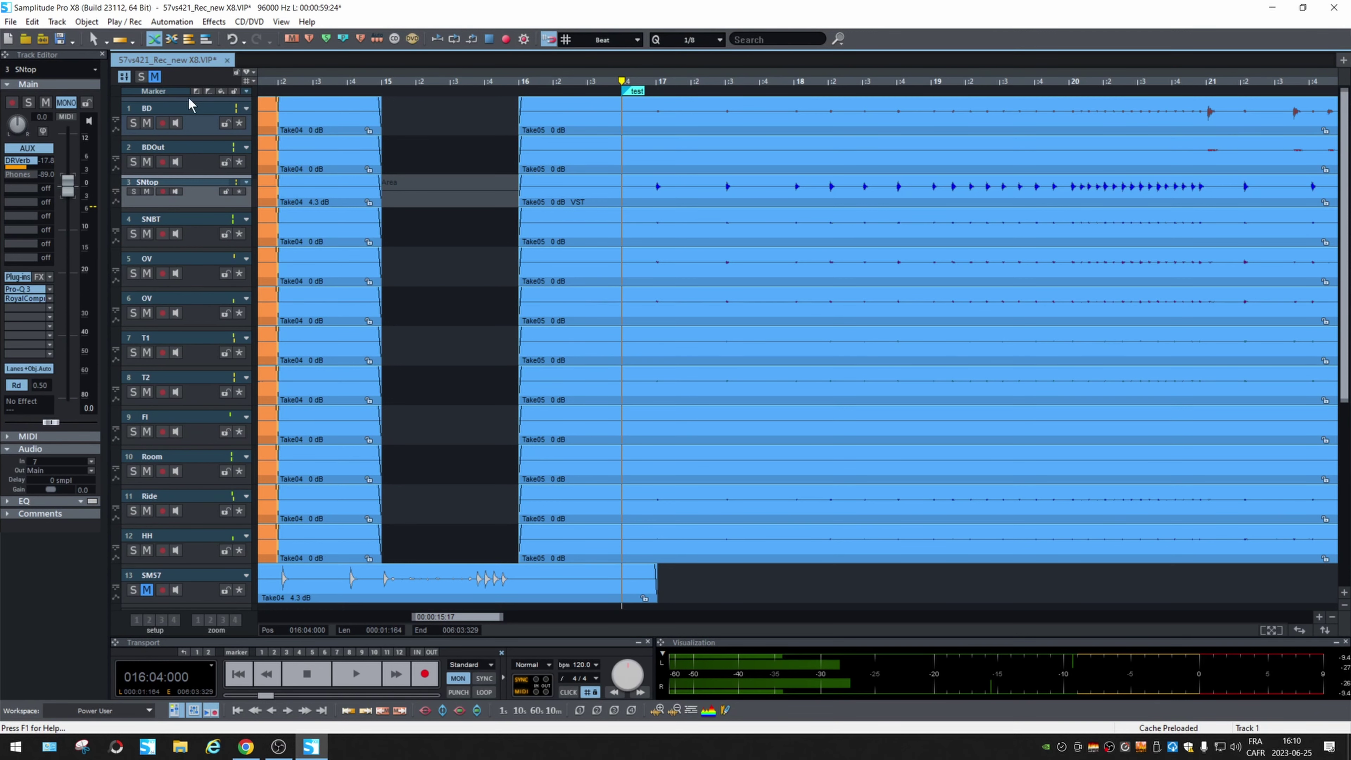
Make the marker track taller and return the playhead to the test marker
{"action": "left_click_drag", "start_coordinate": [216, 95], "coordinate": [220, 120]}
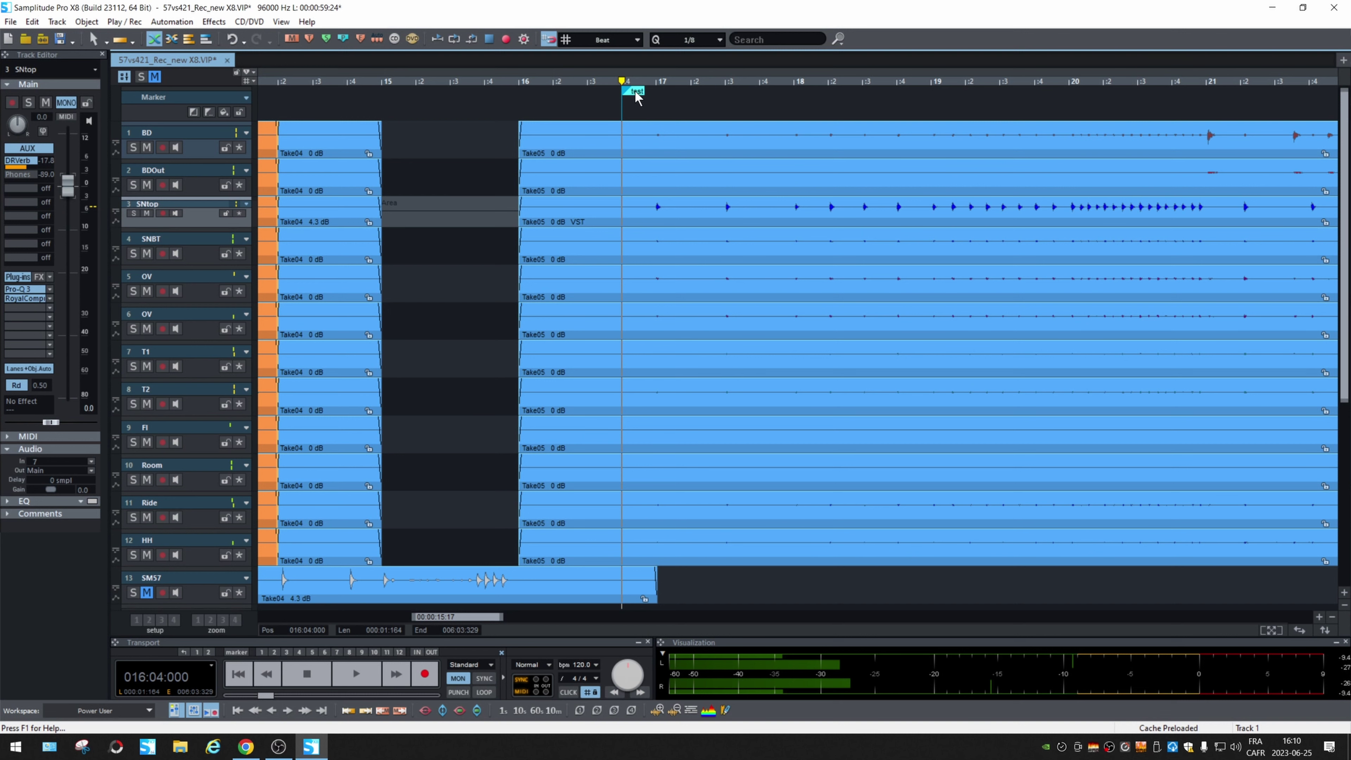
{"action": "right_click", "coordinate": [635, 94]}
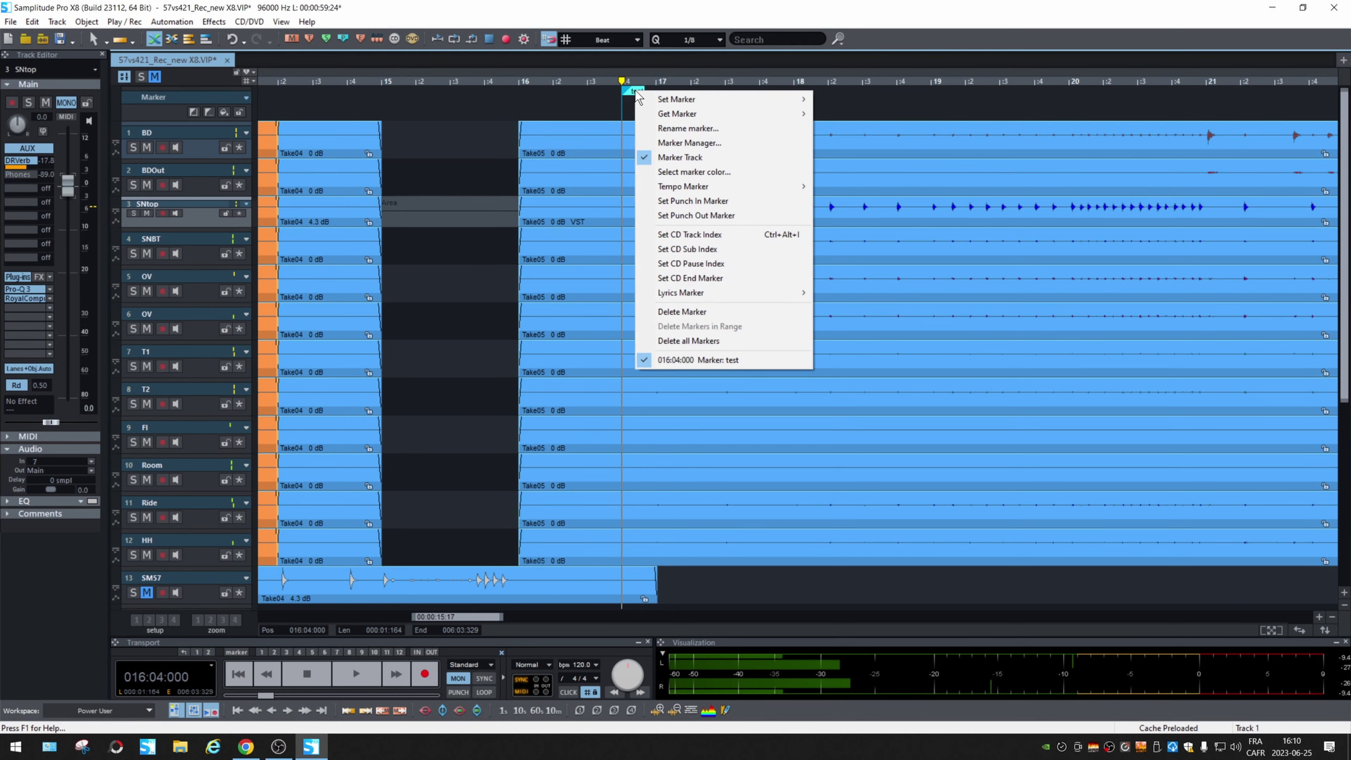
{"action": "left_click", "coordinate": [611, 81]}
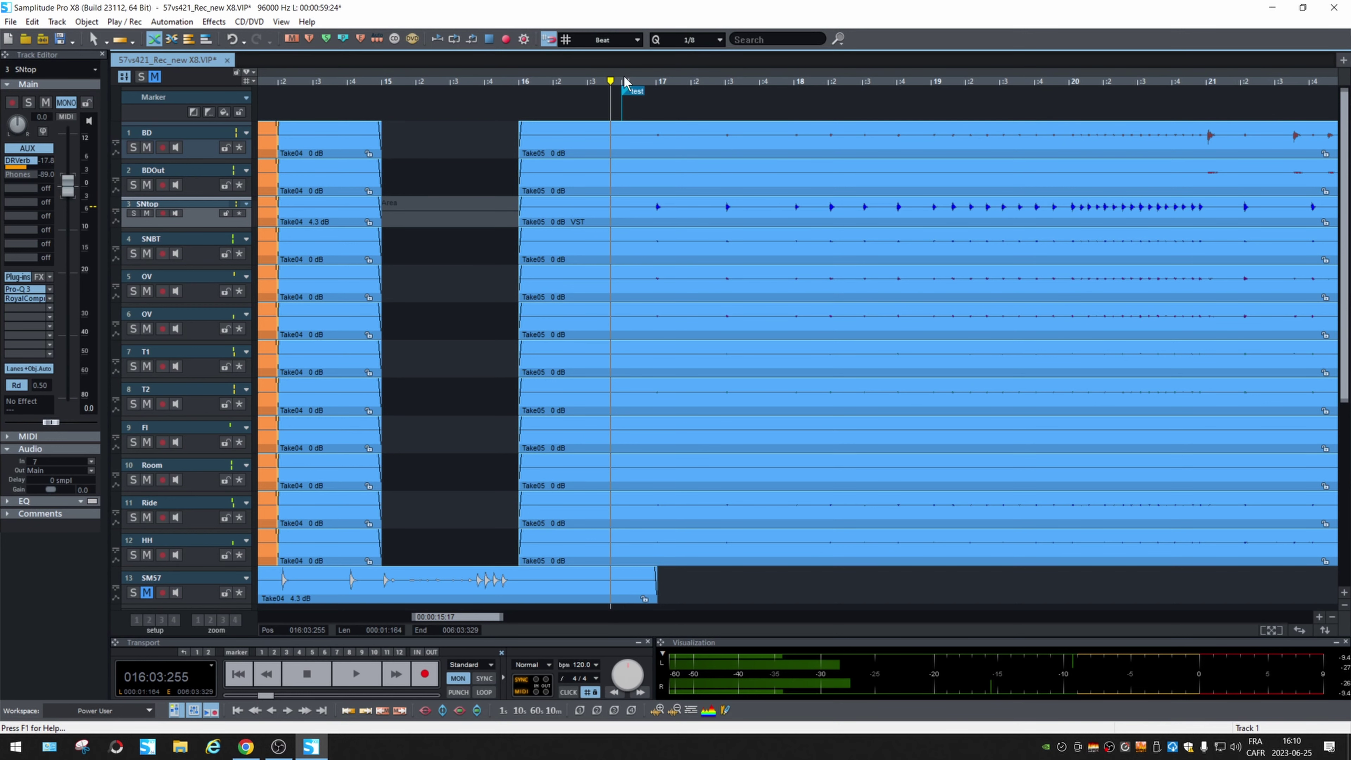
{"action": "left_click", "coordinate": [623, 85]}
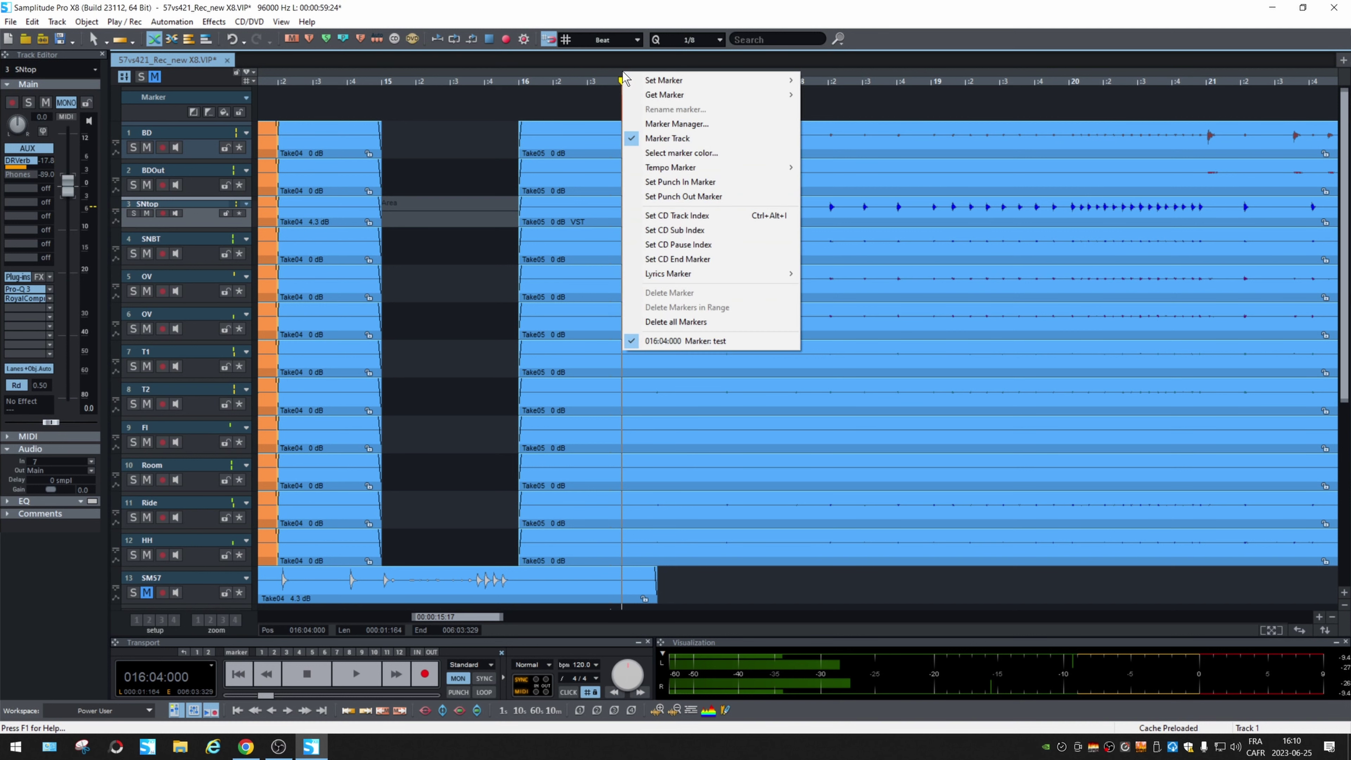
Add a second marker named 'test2' and move it to bar 17:2
{"action": "right_click", "coordinate": [621, 70]}
{"action": "mouse_move", "coordinate": [726, 83]}
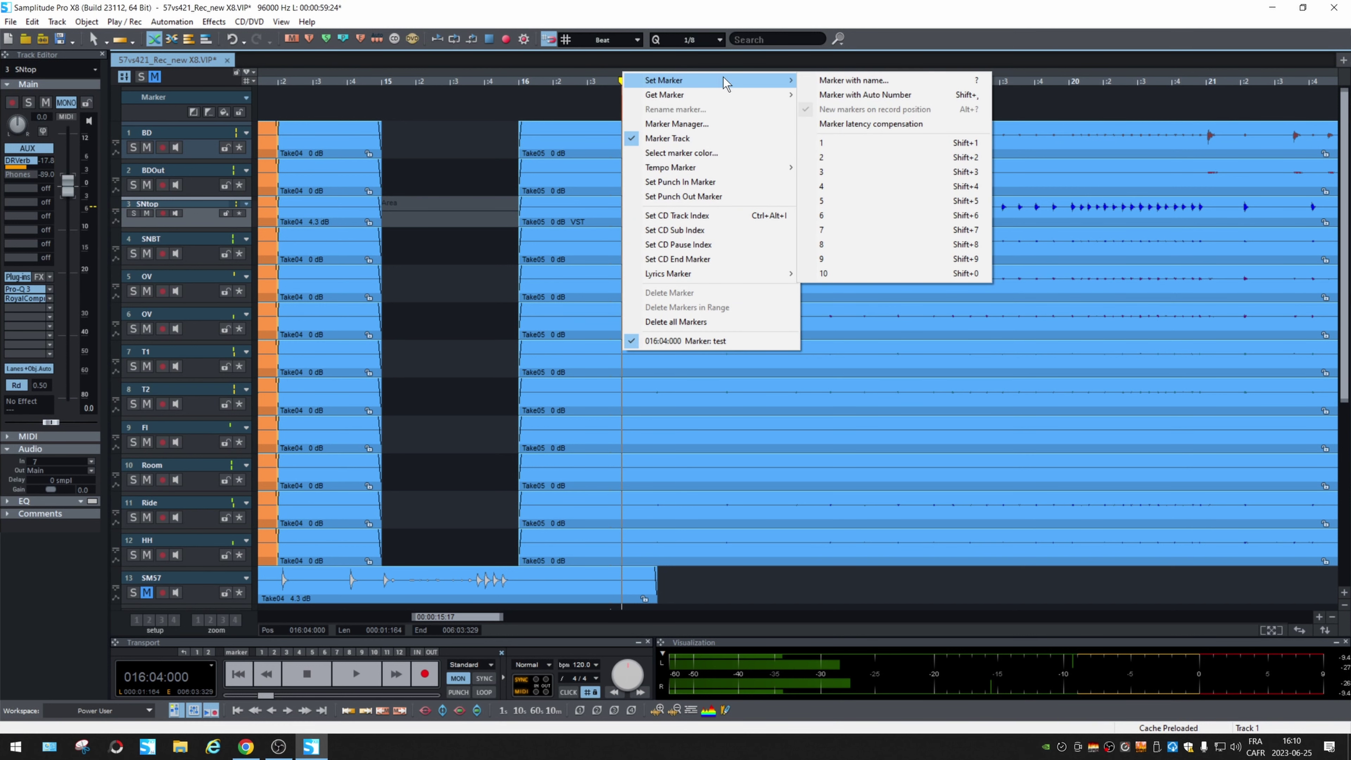
{"action": "left_click", "coordinate": [896, 86]}
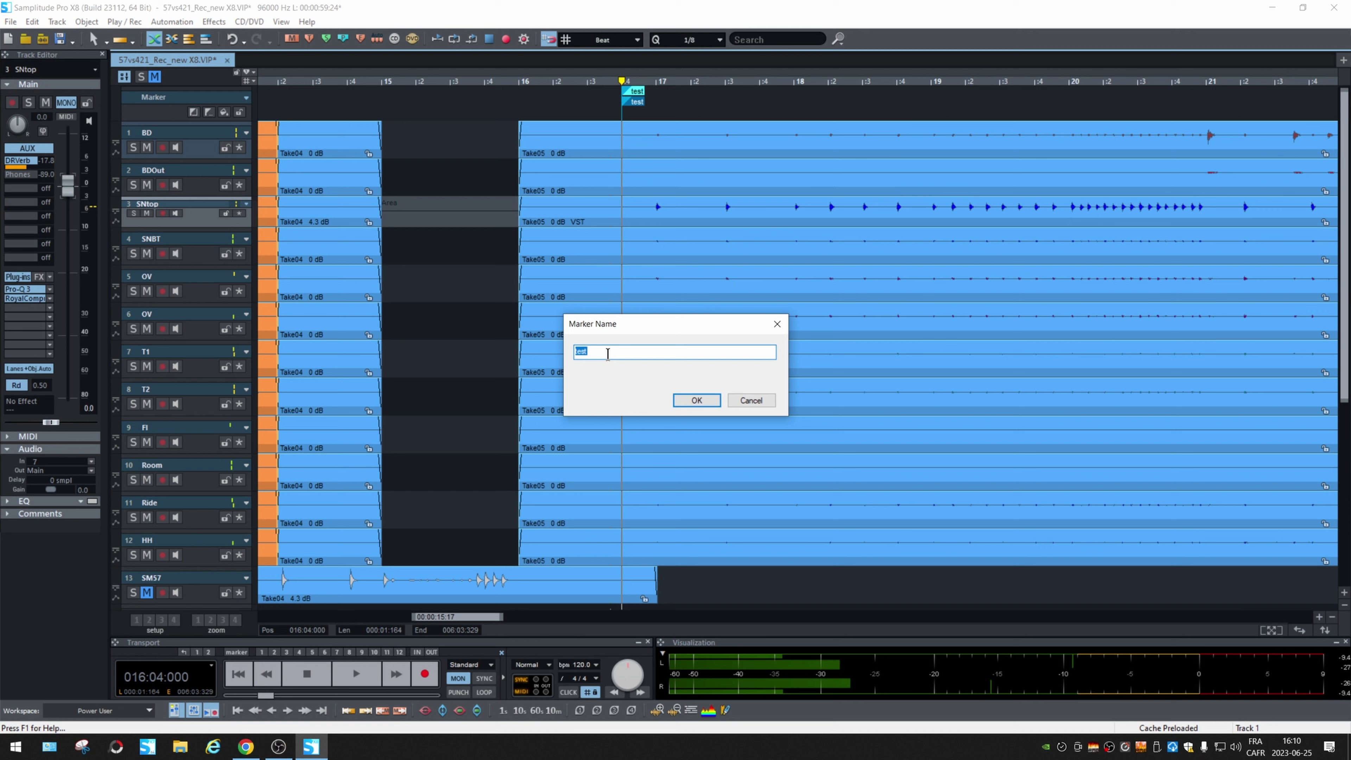
{"action": "left_click", "coordinate": [607, 353]}
{"action": "type", "text": "2"}
{"action": "left_click", "coordinate": [680, 400]}
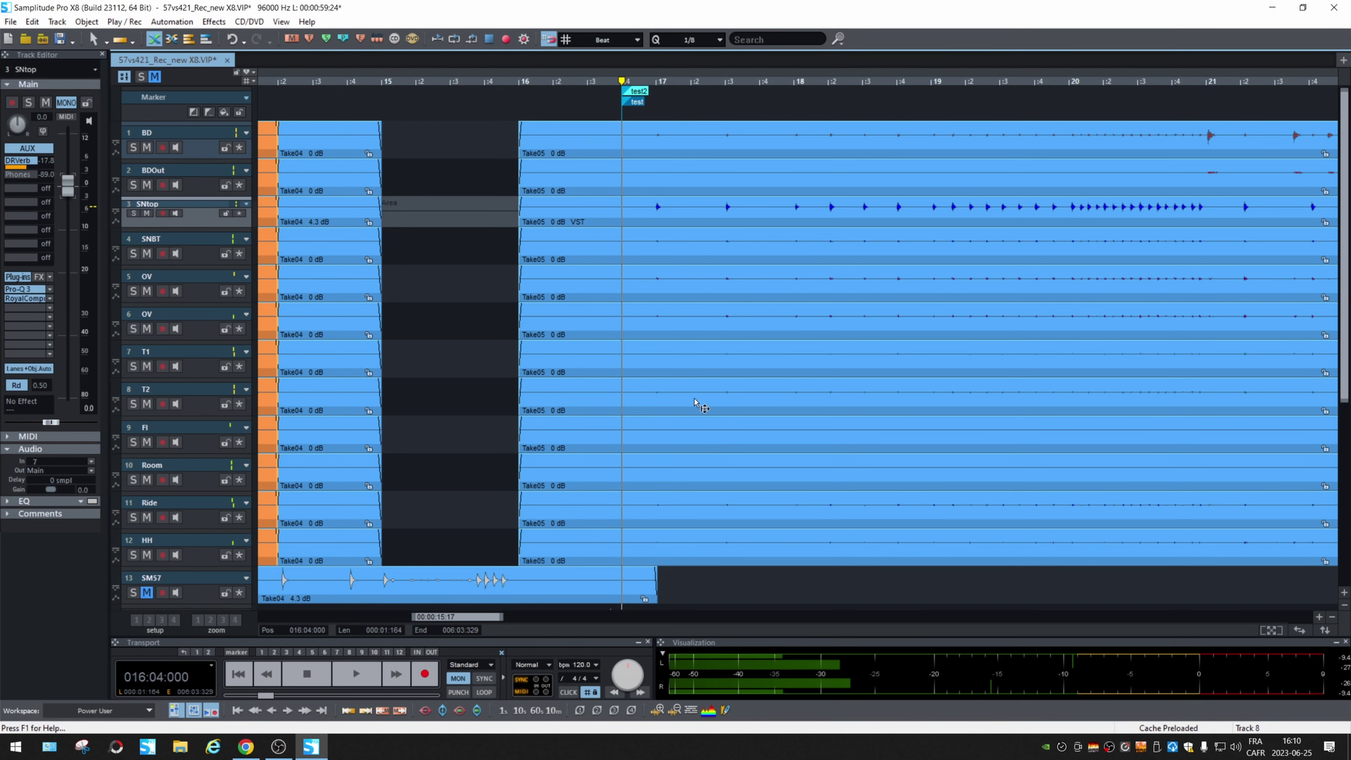
{"action": "left_click", "coordinate": [691, 115]}
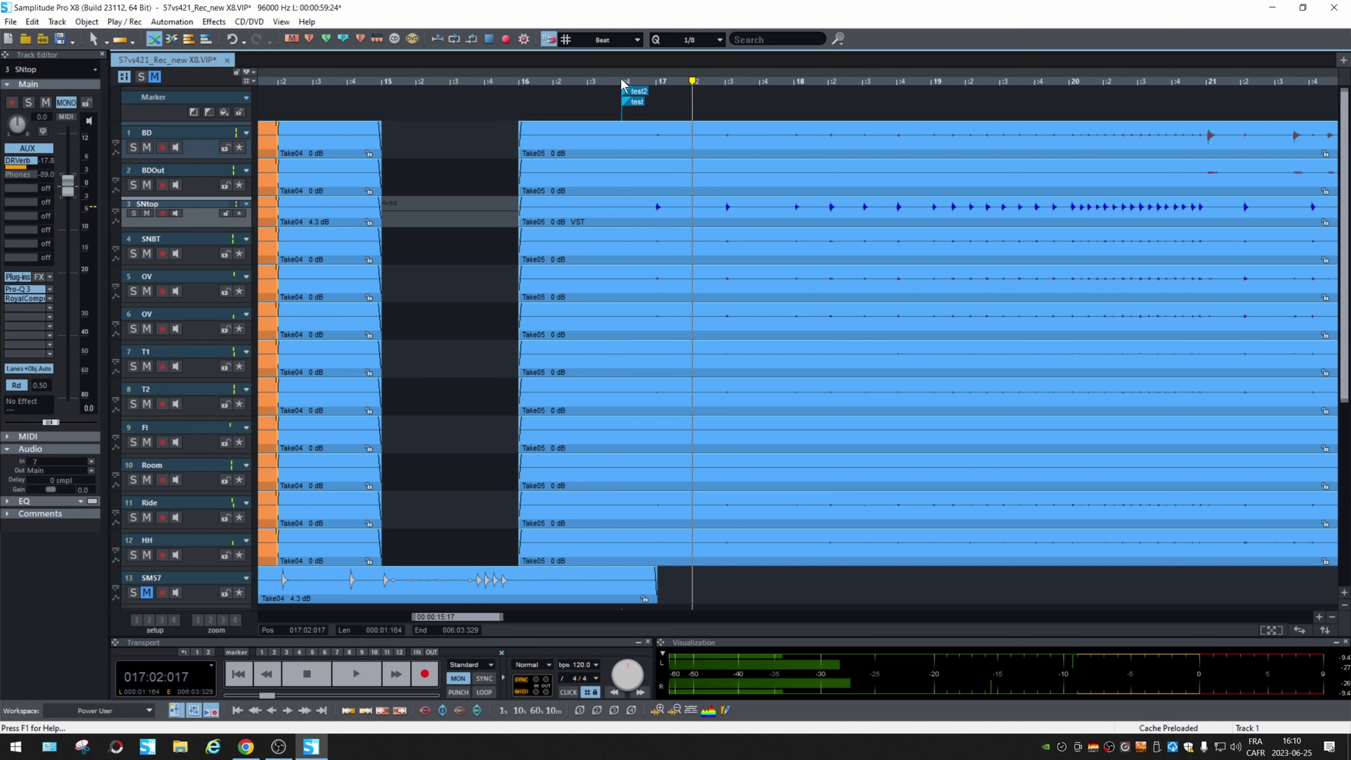
{"action": "mouse_move", "coordinate": [640, 91]}
{"action": "left_mouse_down"}
{"action": "mouse_move", "coordinate": [710, 90]}
{"action": "mouse_move", "coordinate": [636, 93]}
{"action": "left_mouse_up"}
Add a marker at the playhead and accept the name 'test3'
{"action": "left_click", "coordinate": [194, 113]}
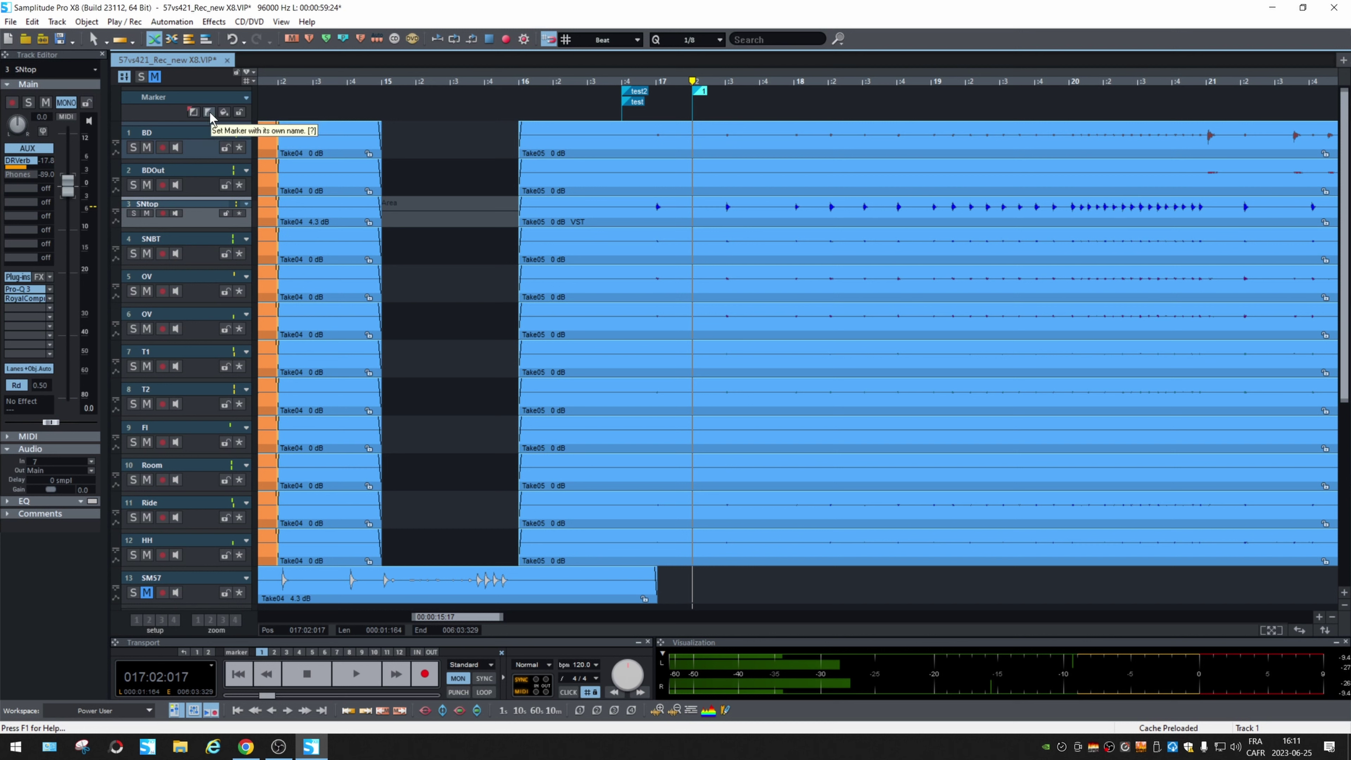
{"action": "left_click", "coordinate": [209, 113]}
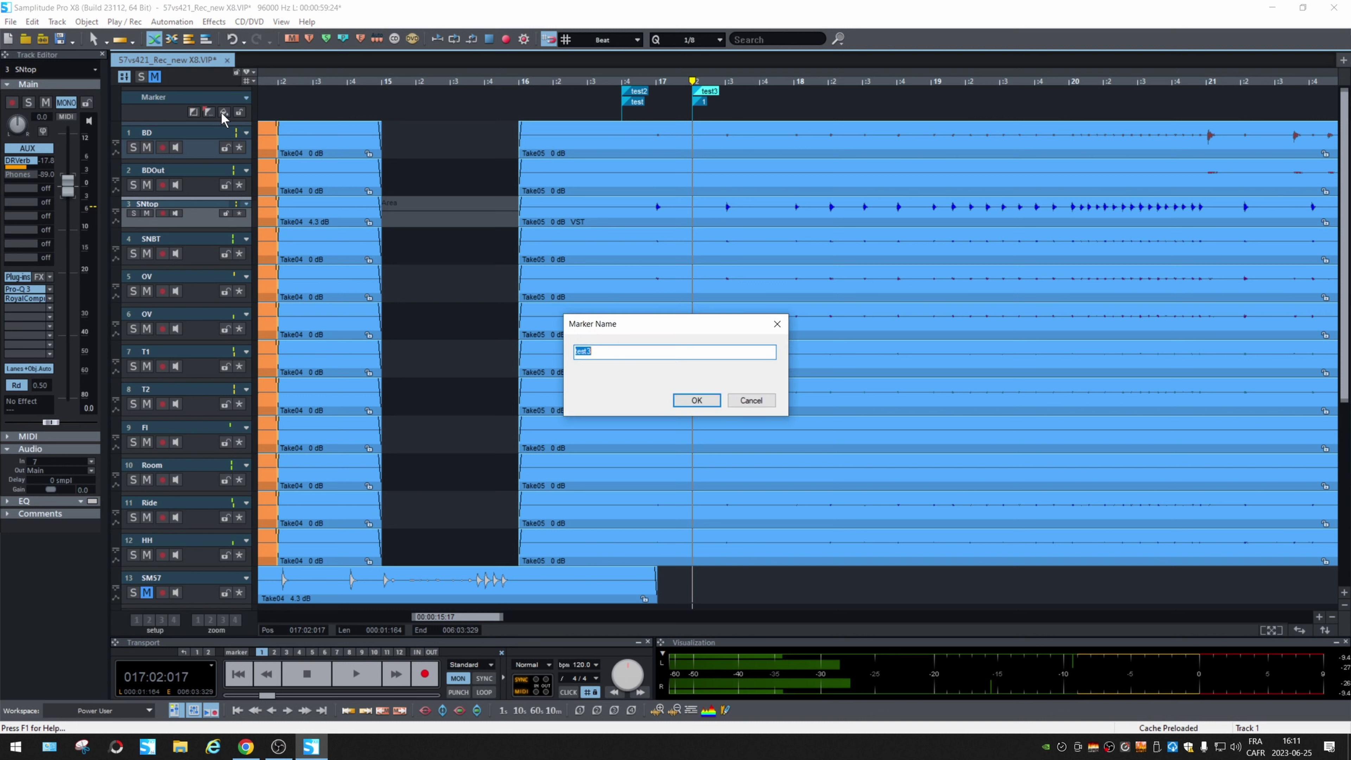
{"action": "left_click", "coordinate": [709, 402]}
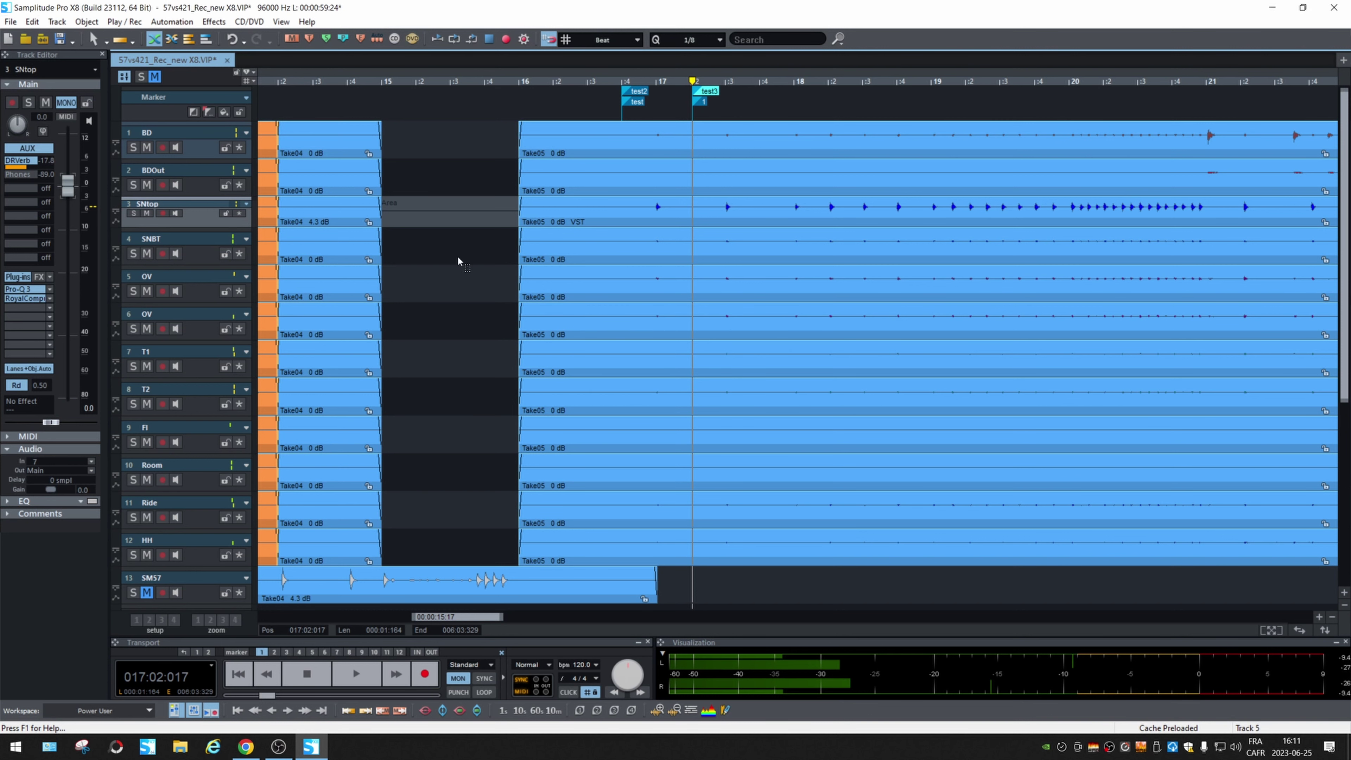
Colour the test3 marker green (colour 7) and nudge the playhead earlier in bar 17
{"action": "left_click", "coordinate": [224, 112]}
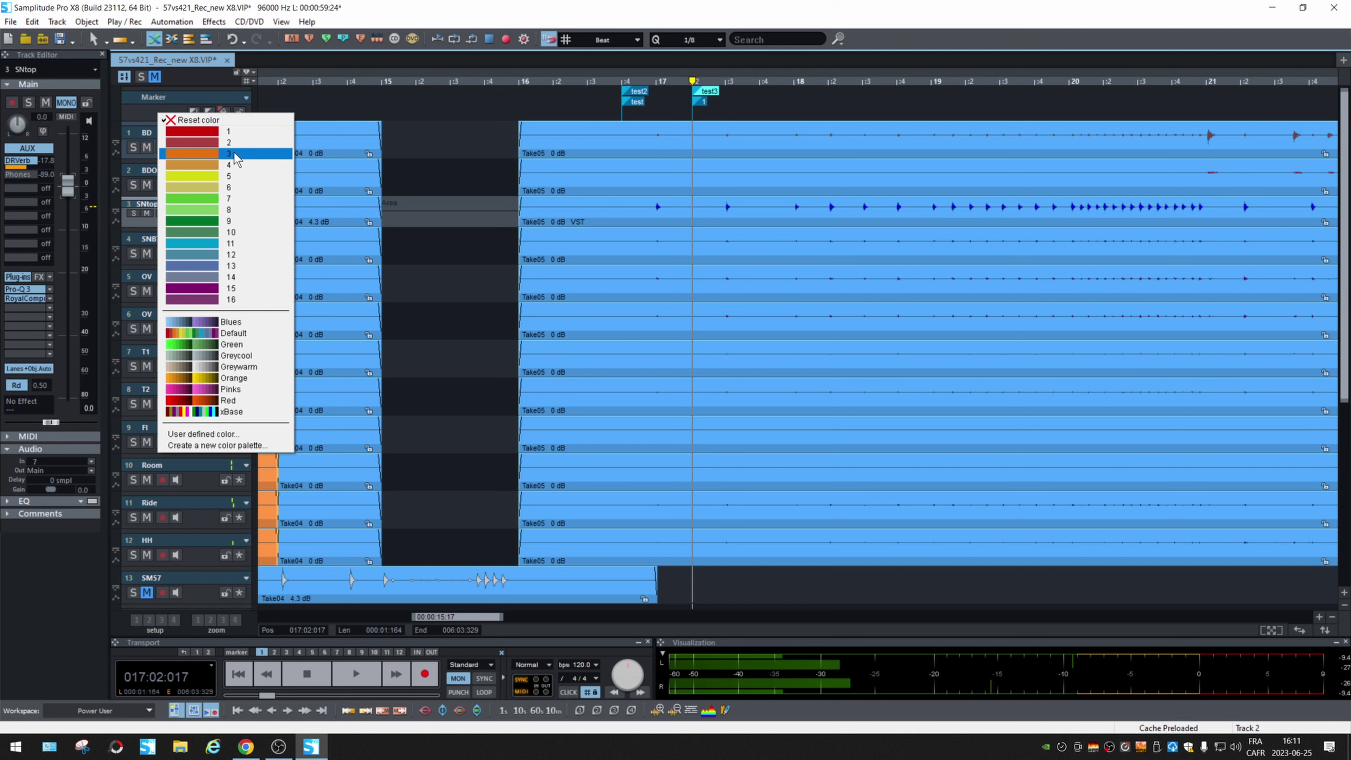
{"action": "left_click", "coordinate": [239, 199]}
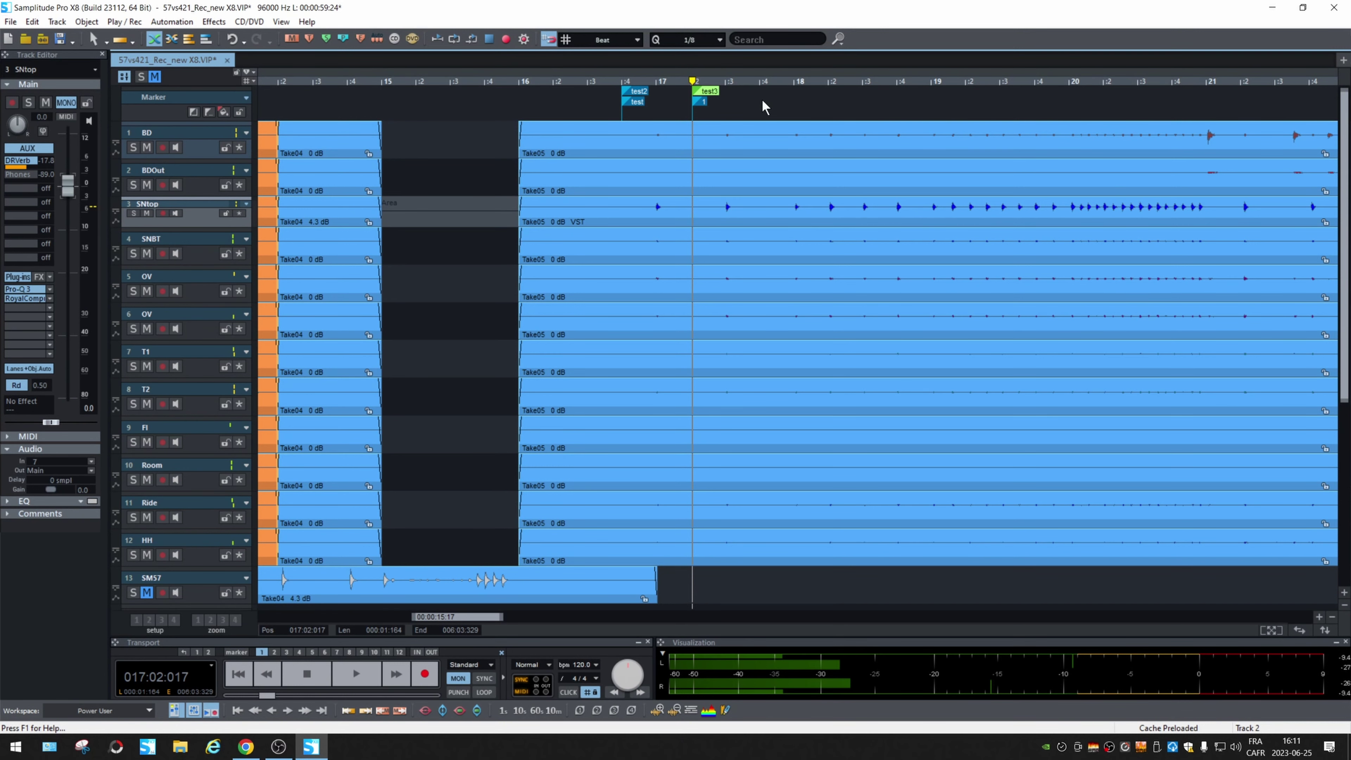
{"action": "left_click", "coordinate": [662, 100]}
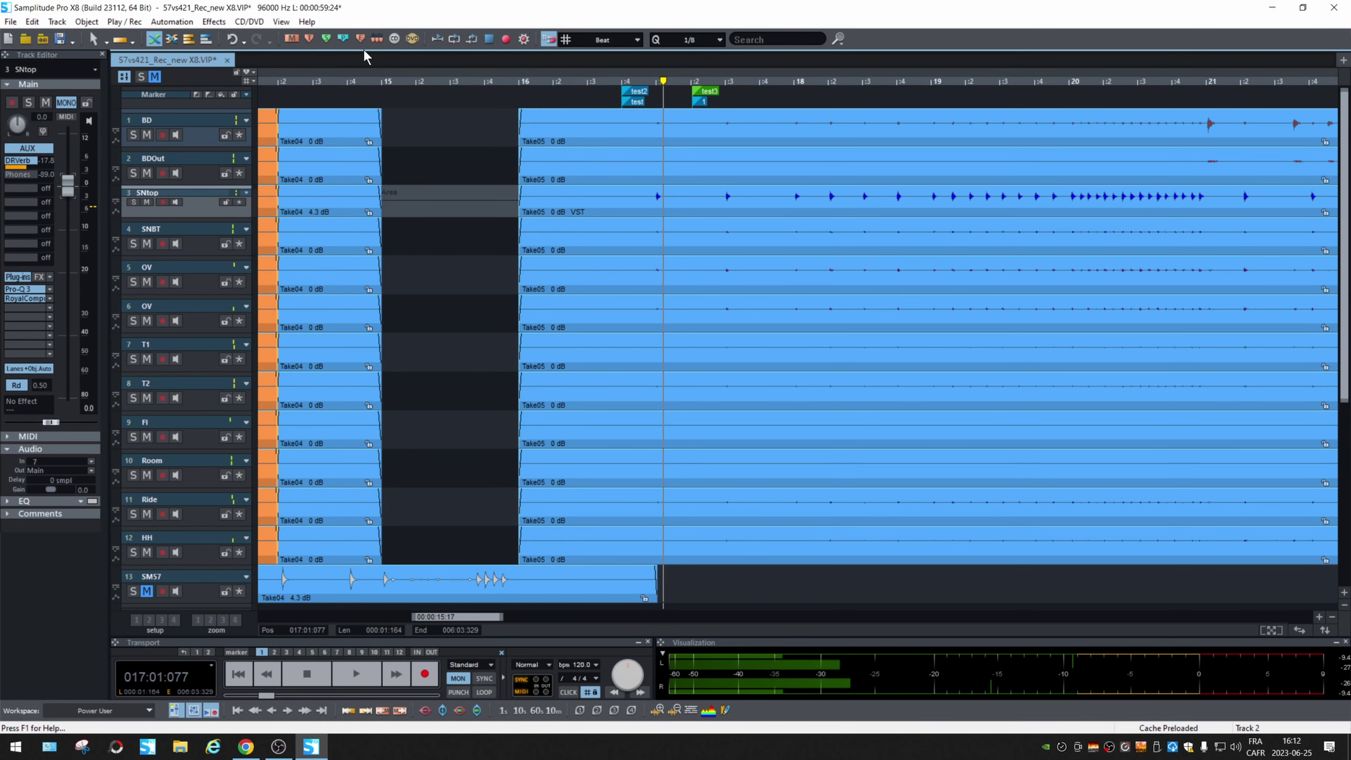
{"action": "key", "text": "F1"}
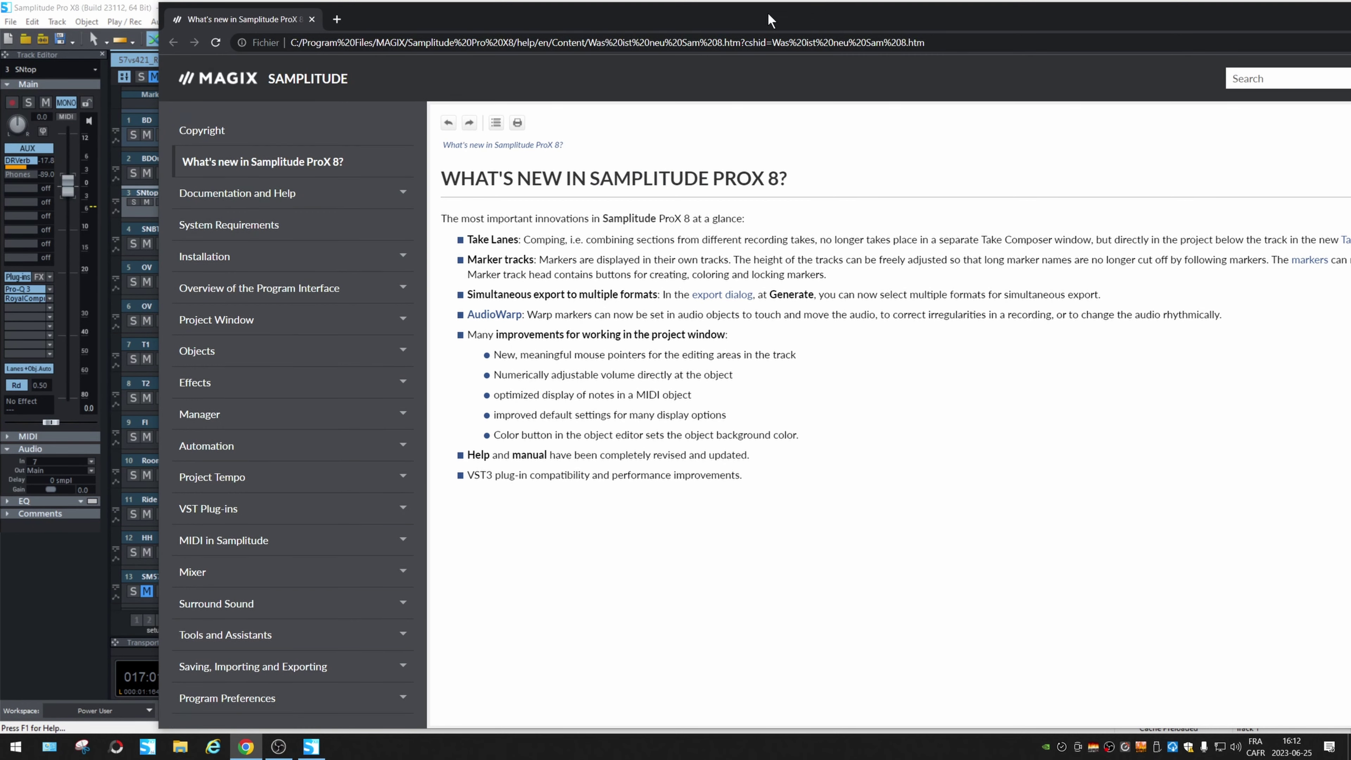
{"action": "key", "text": "alt+Tab"}
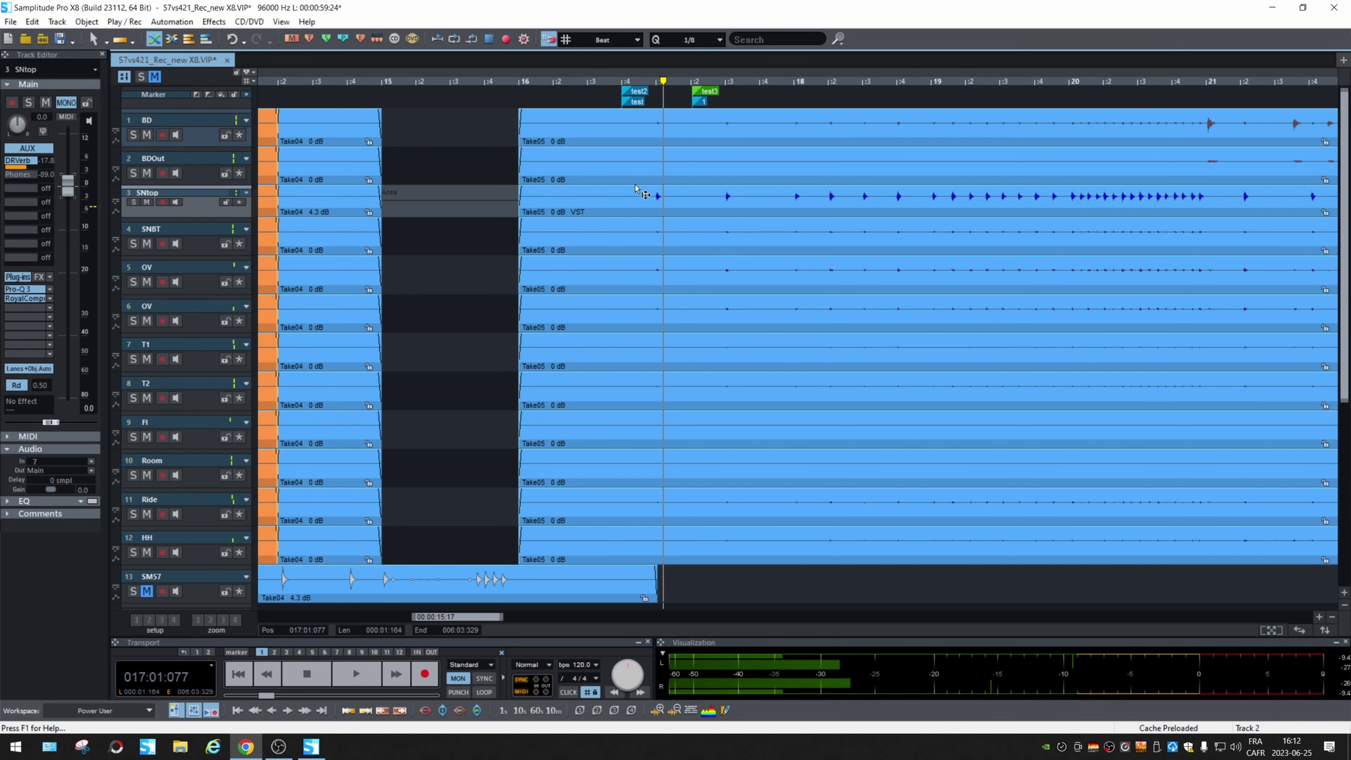
Mark bars 17:4–19:2, add MP3 alongside Wave in Export settings, then cancel
{"action": "left_click", "coordinate": [643, 193]}
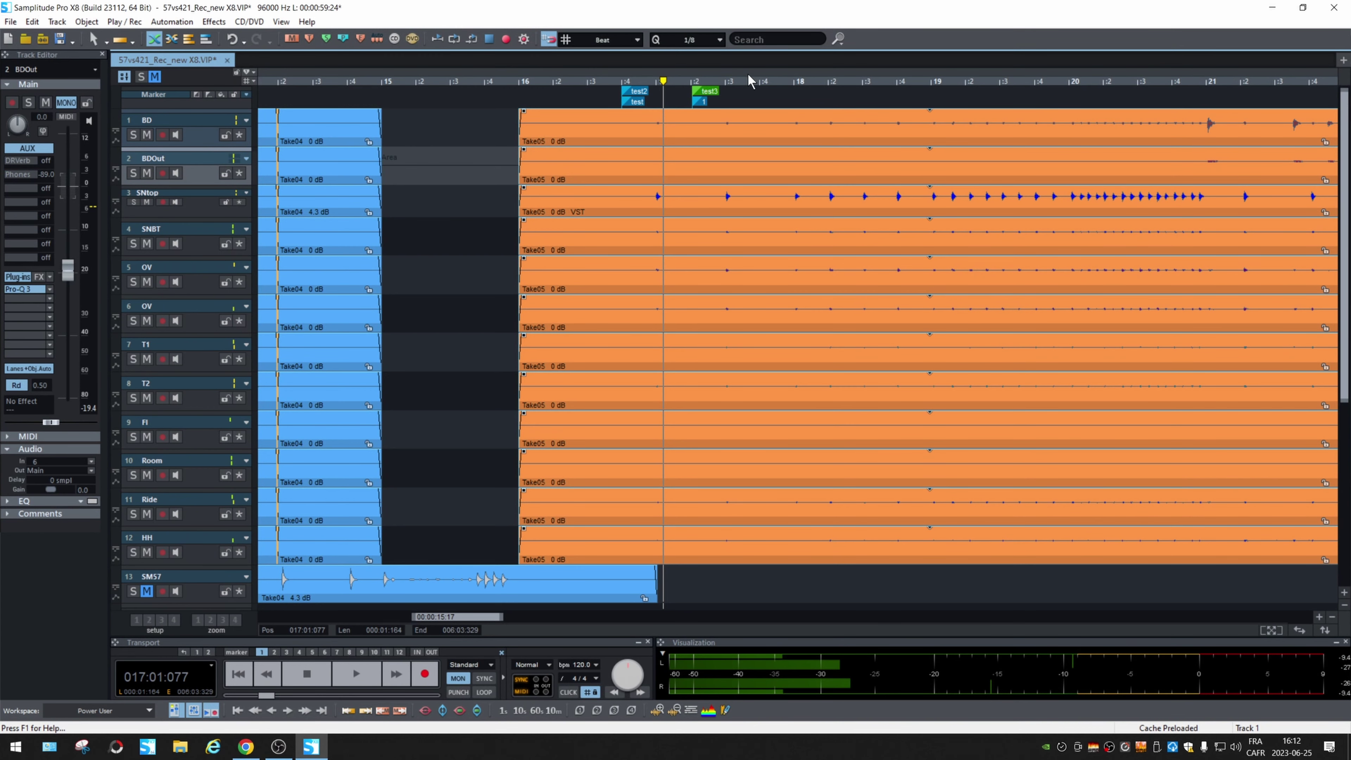
{"action": "left_click_drag", "start_coordinate": [754, 83], "coordinate": [964, 84]}
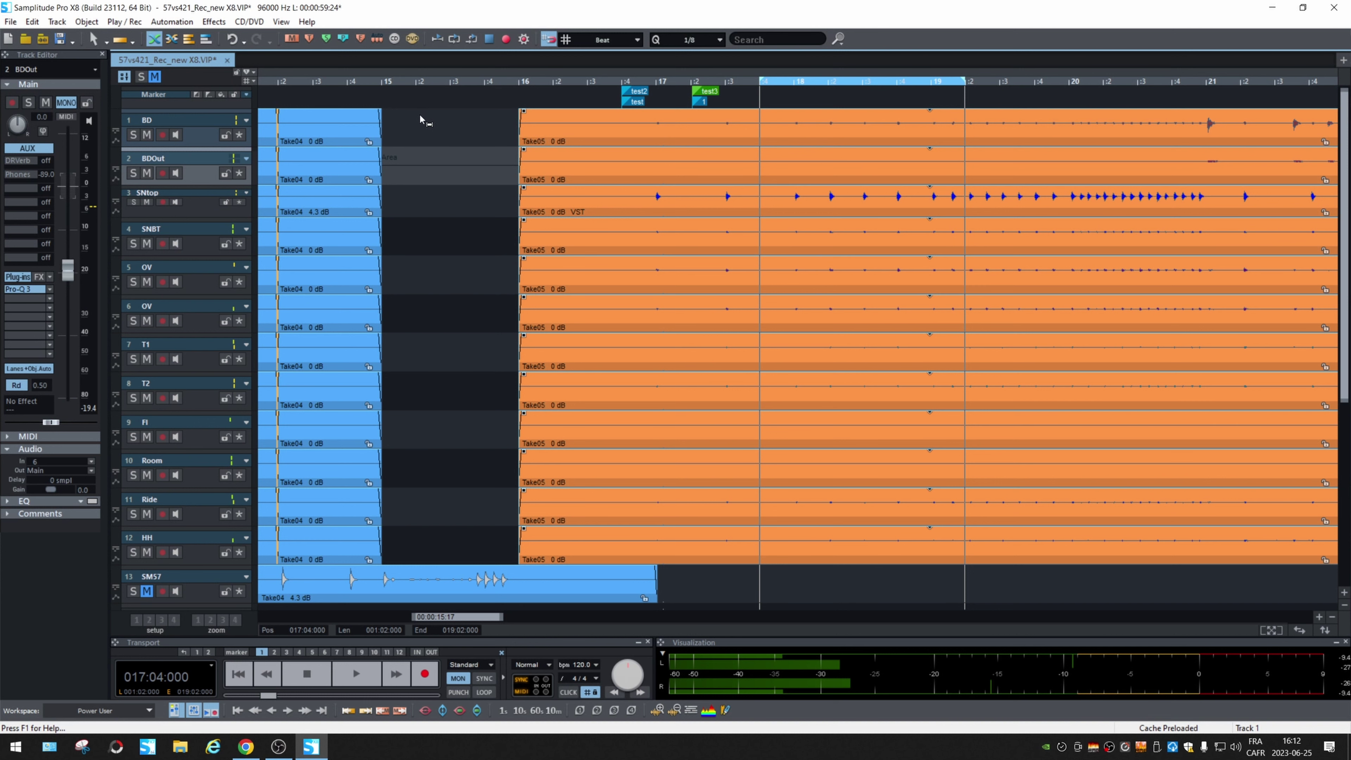
{"action": "key", "text": "ctrl+alt+x"}
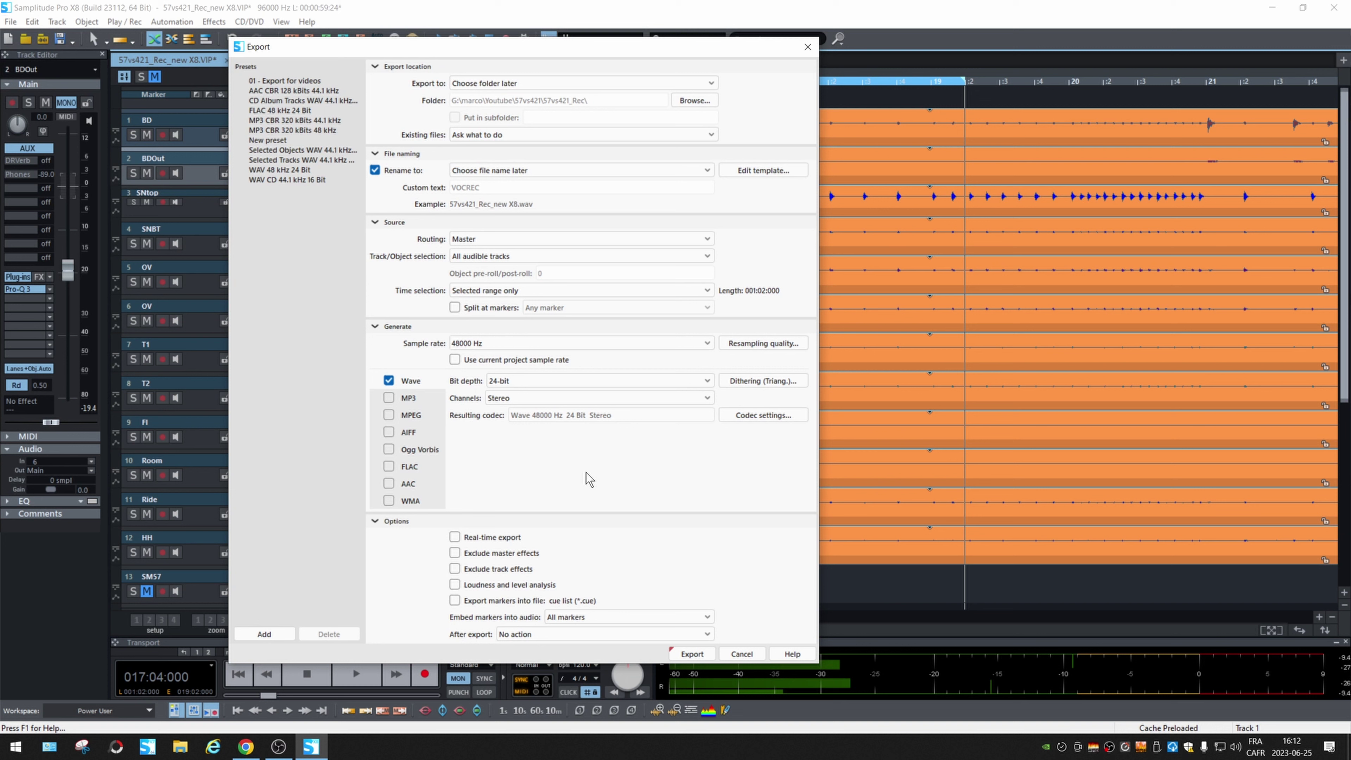
{"action": "left_click", "coordinate": [389, 398]}
{"action": "left_click", "coordinate": [741, 654]}
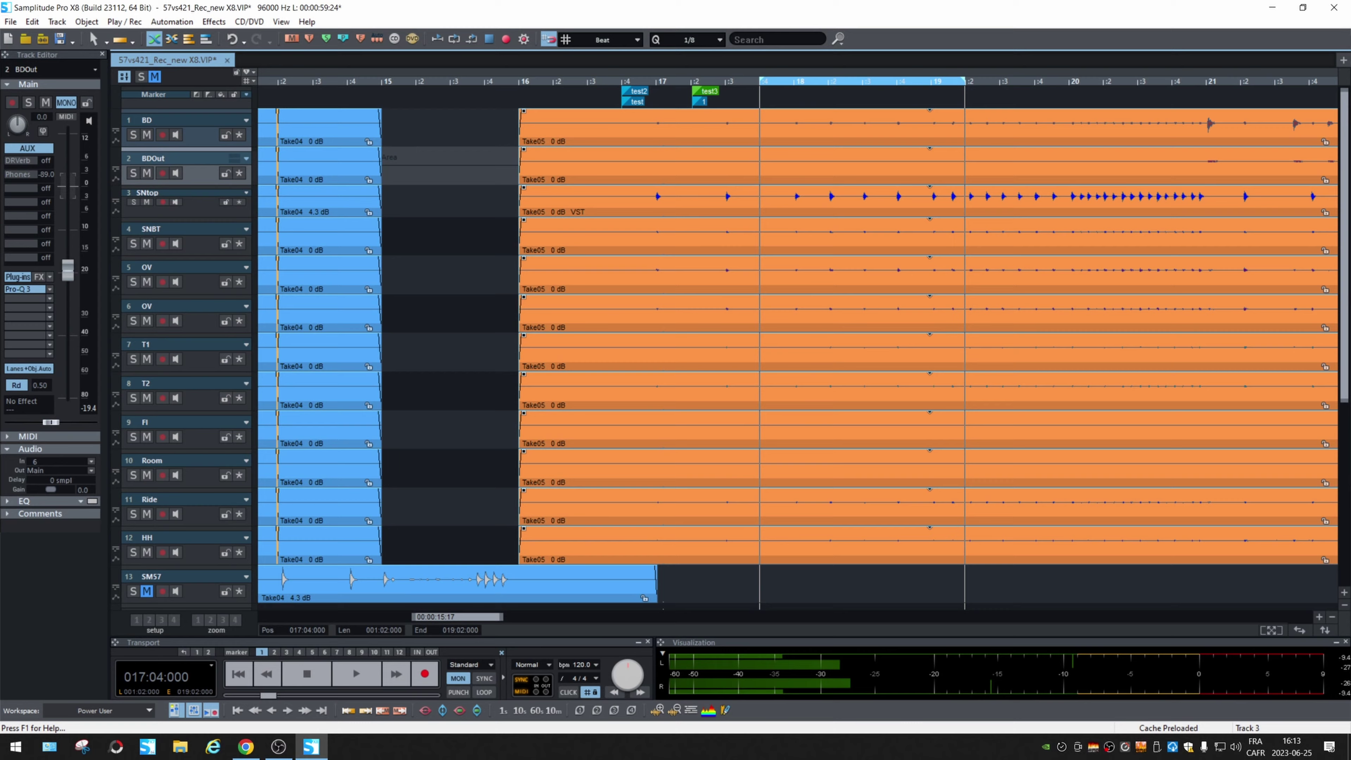
{"action": "key", "text": "F1"}
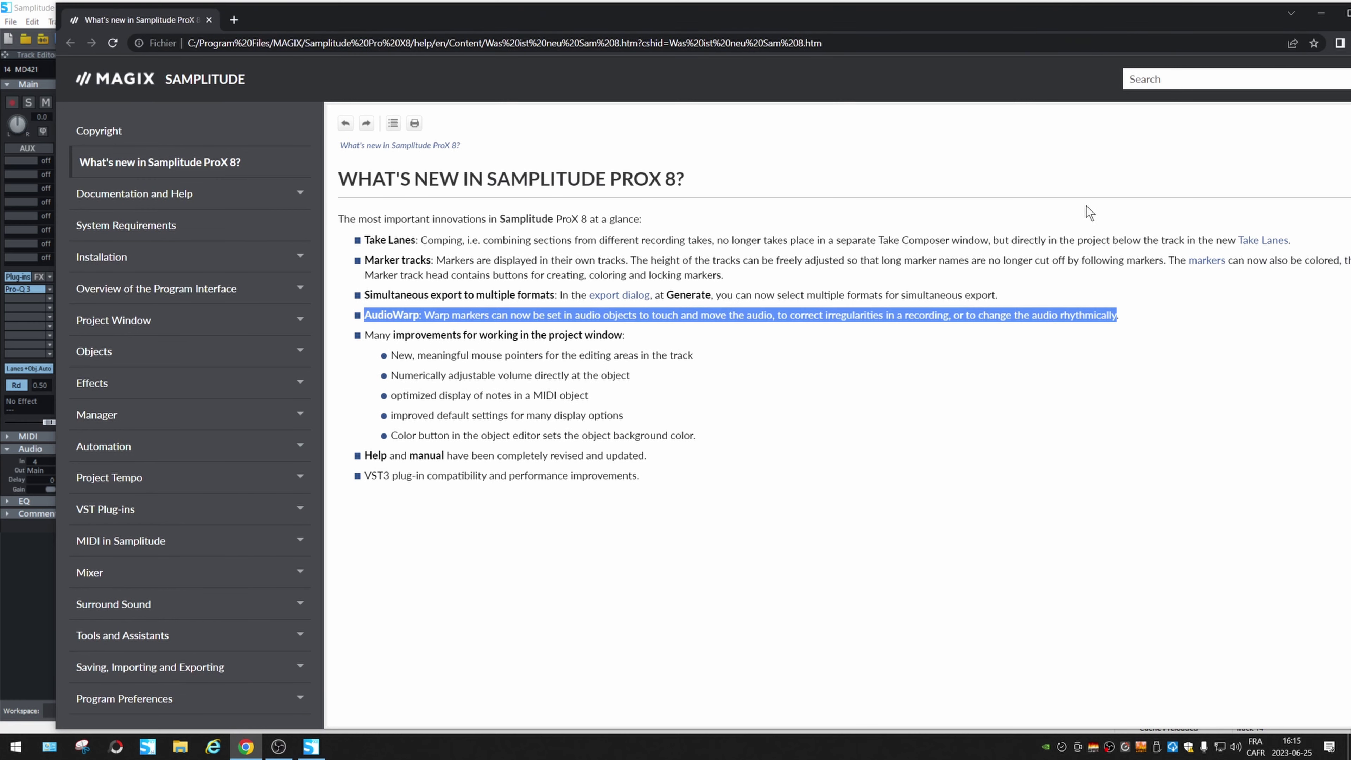
{"action": "left_click", "coordinate": [860, 322]}
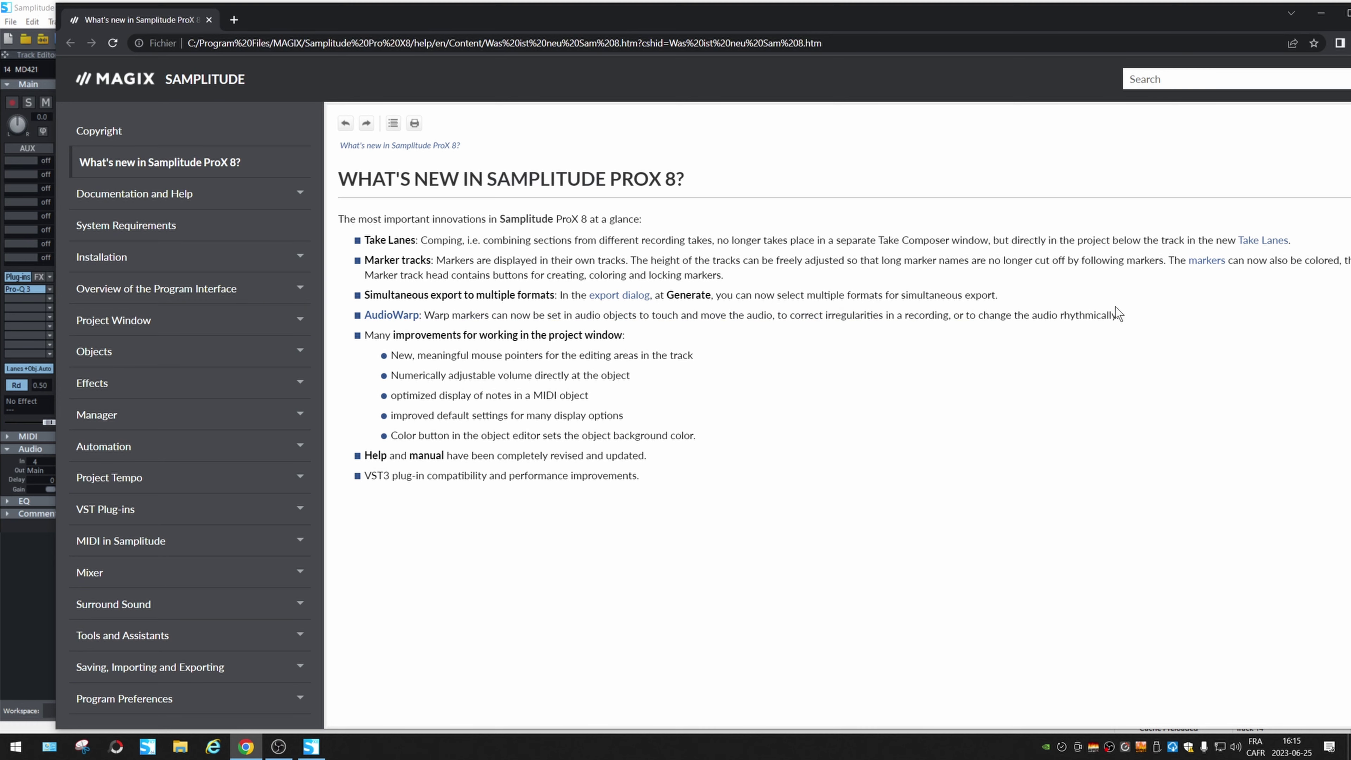
{"action": "triple_click", "coordinate": [1130, 317]}
{"action": "left_click", "coordinate": [622, 325]}
{"action": "left_click_drag", "start_coordinate": [1150, 325], "coordinate": [326, 318]}
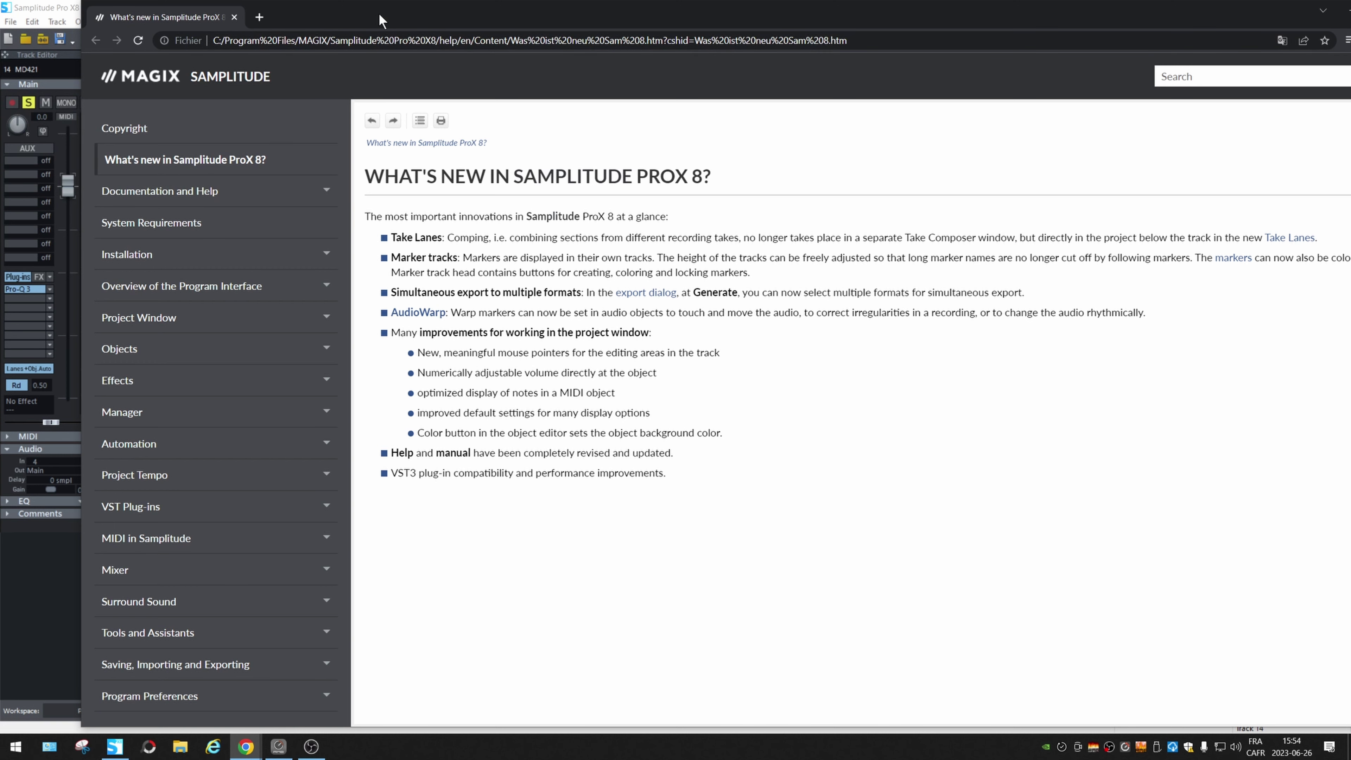
{"action": "key", "text": "alt+Tab"}
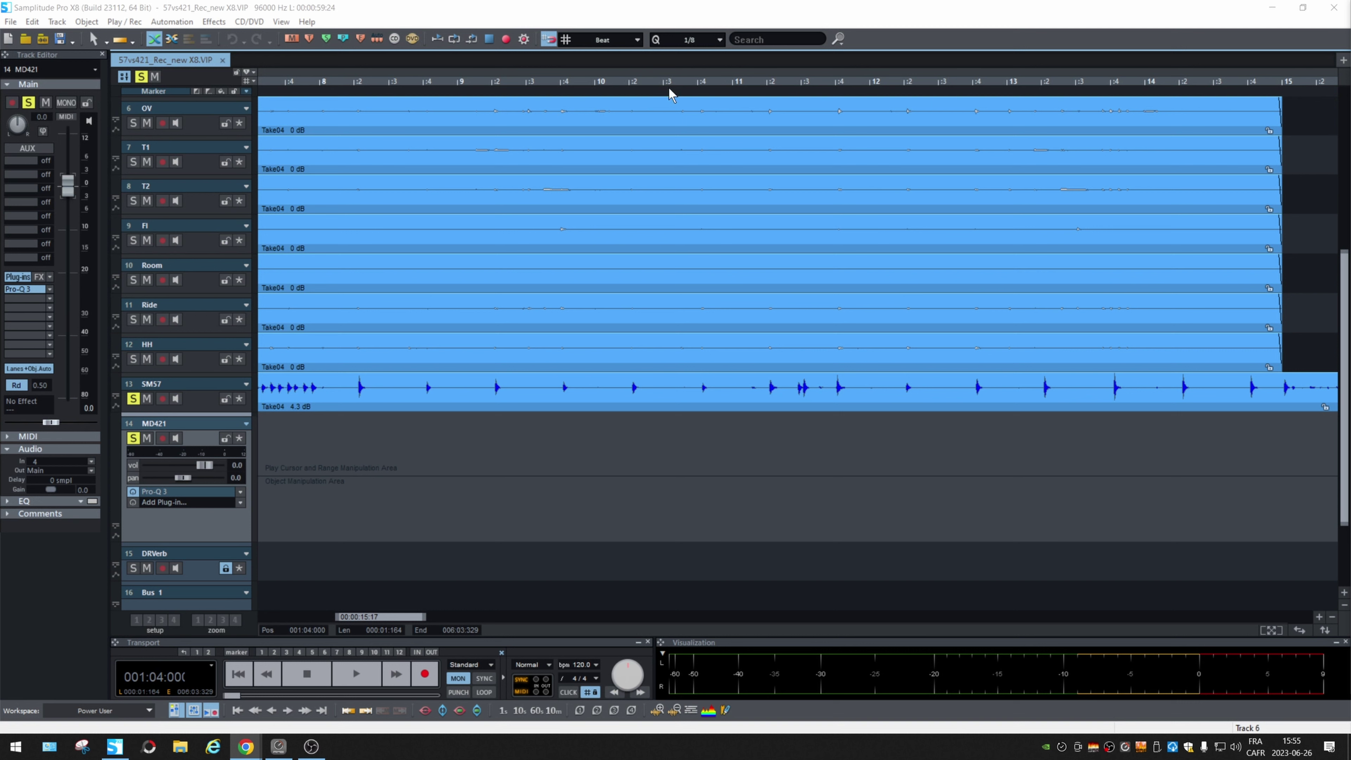
Split the OV Take04 object at bar 10 beat 3 and make the OV track taller
{"action": "left_click", "coordinate": [658, 118]}
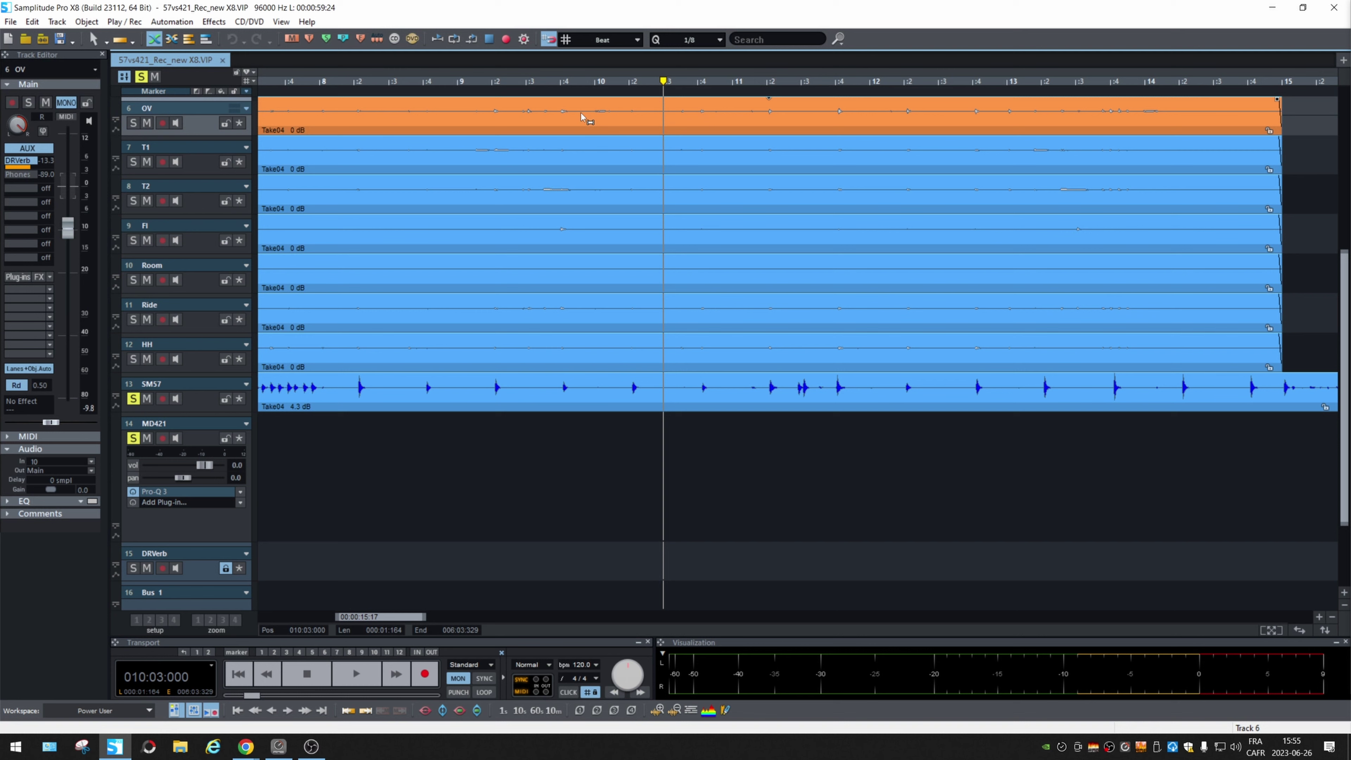
{"action": "key", "text": "t"}
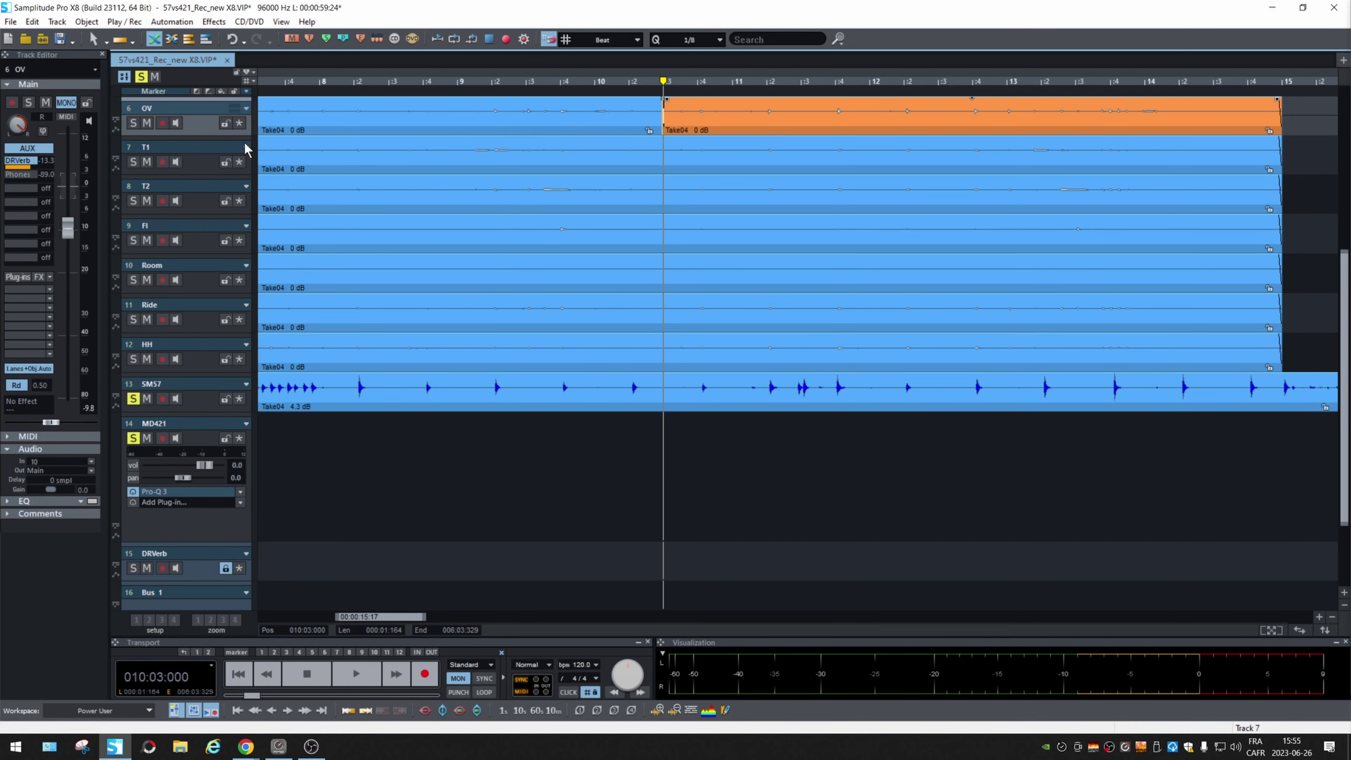
{"action": "left_click_drag", "start_coordinate": [212, 136], "coordinate": [815, 386]}
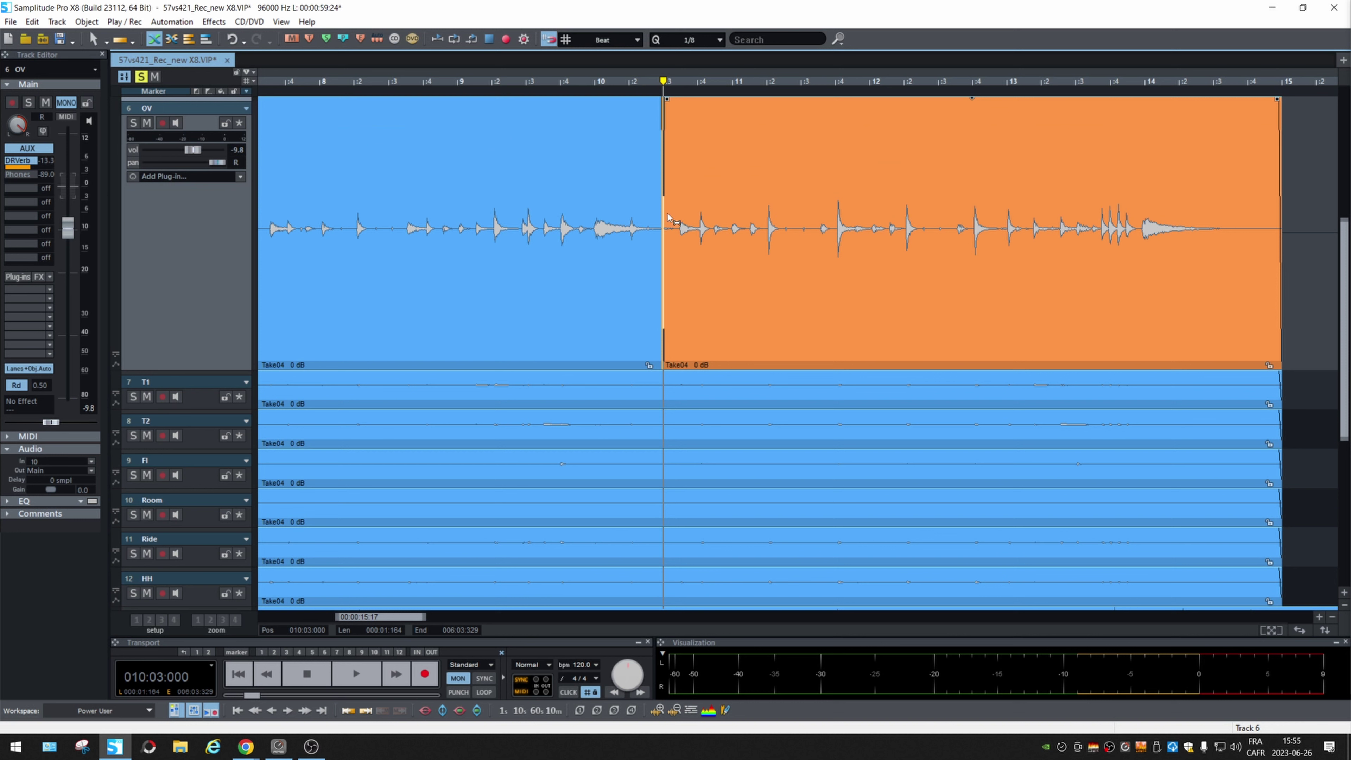
Move the playhead to bar 12 and check the help page in Chrome
{"action": "left_click", "coordinate": [867, 157]}
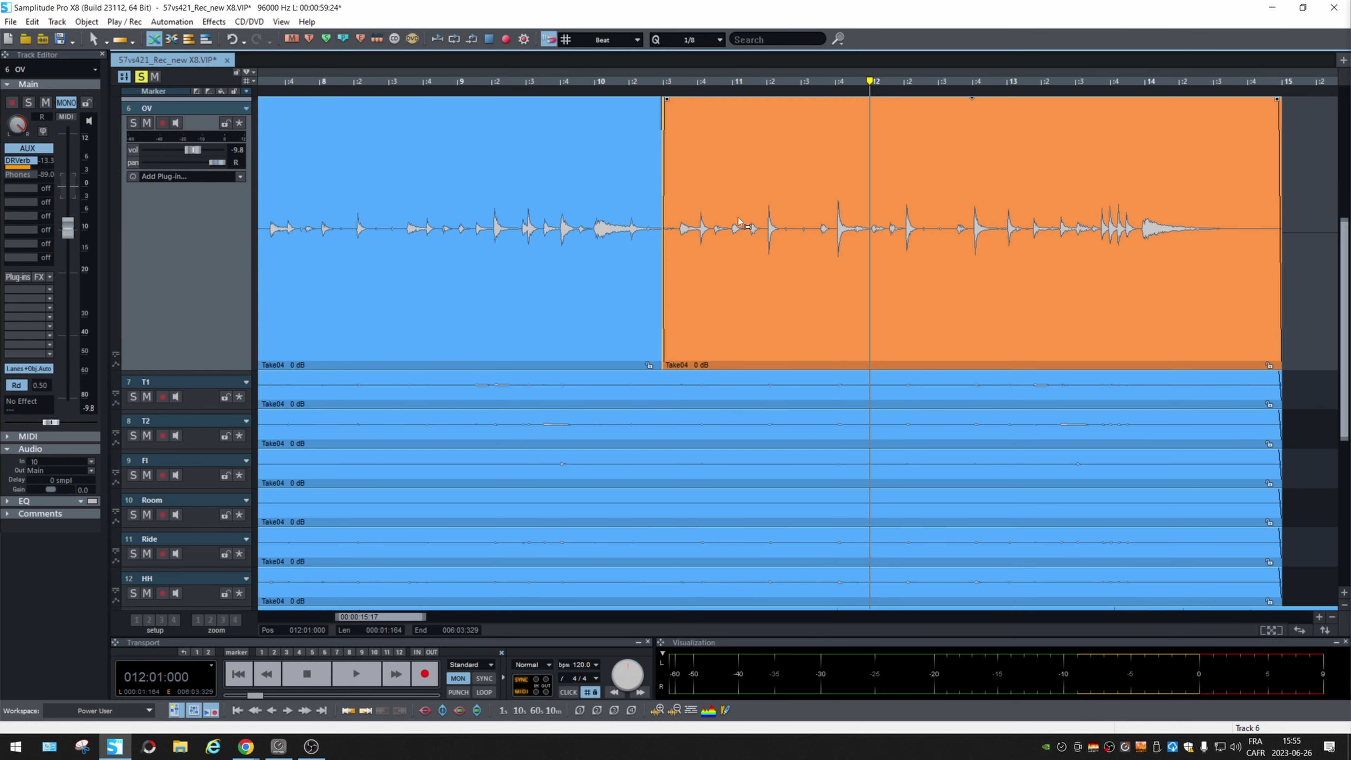
{"action": "key", "text": "alt+Tab"}
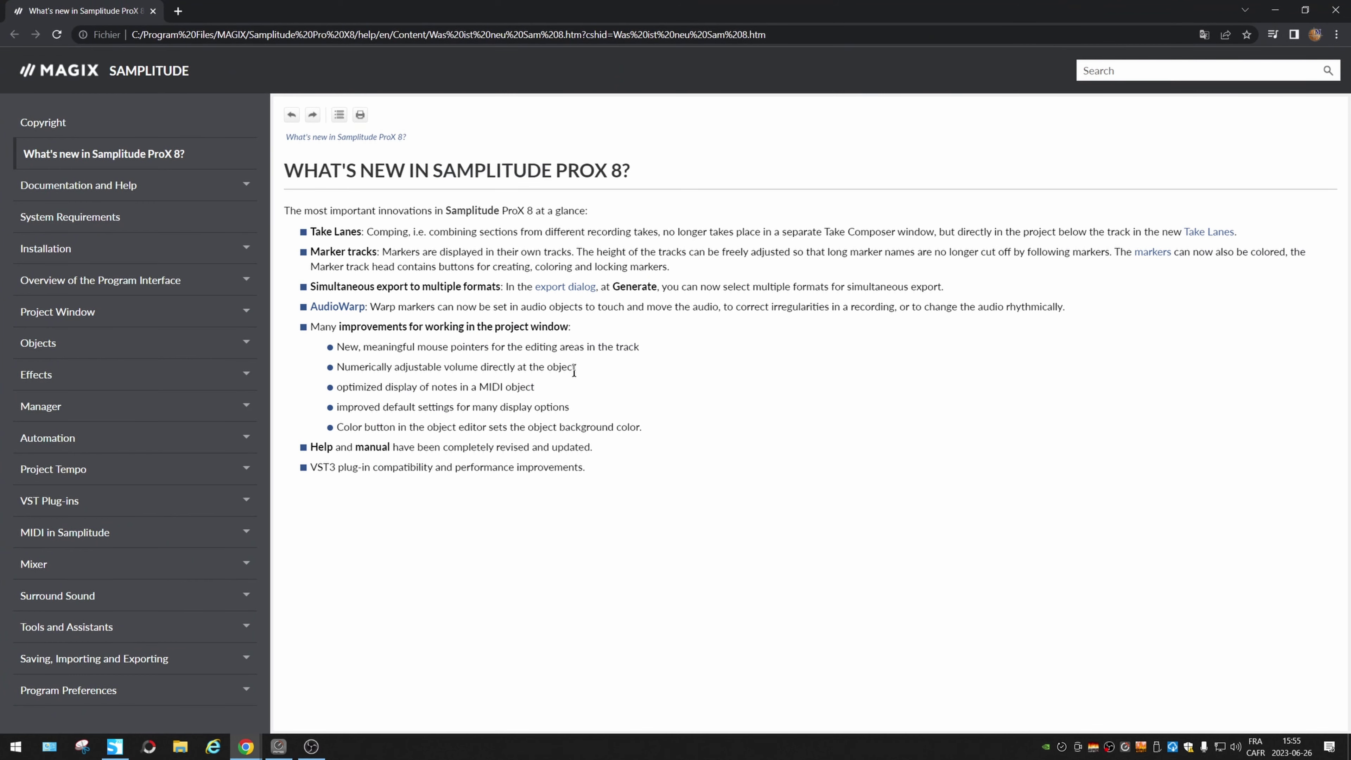
{"action": "key", "text": "alt+Tab"}
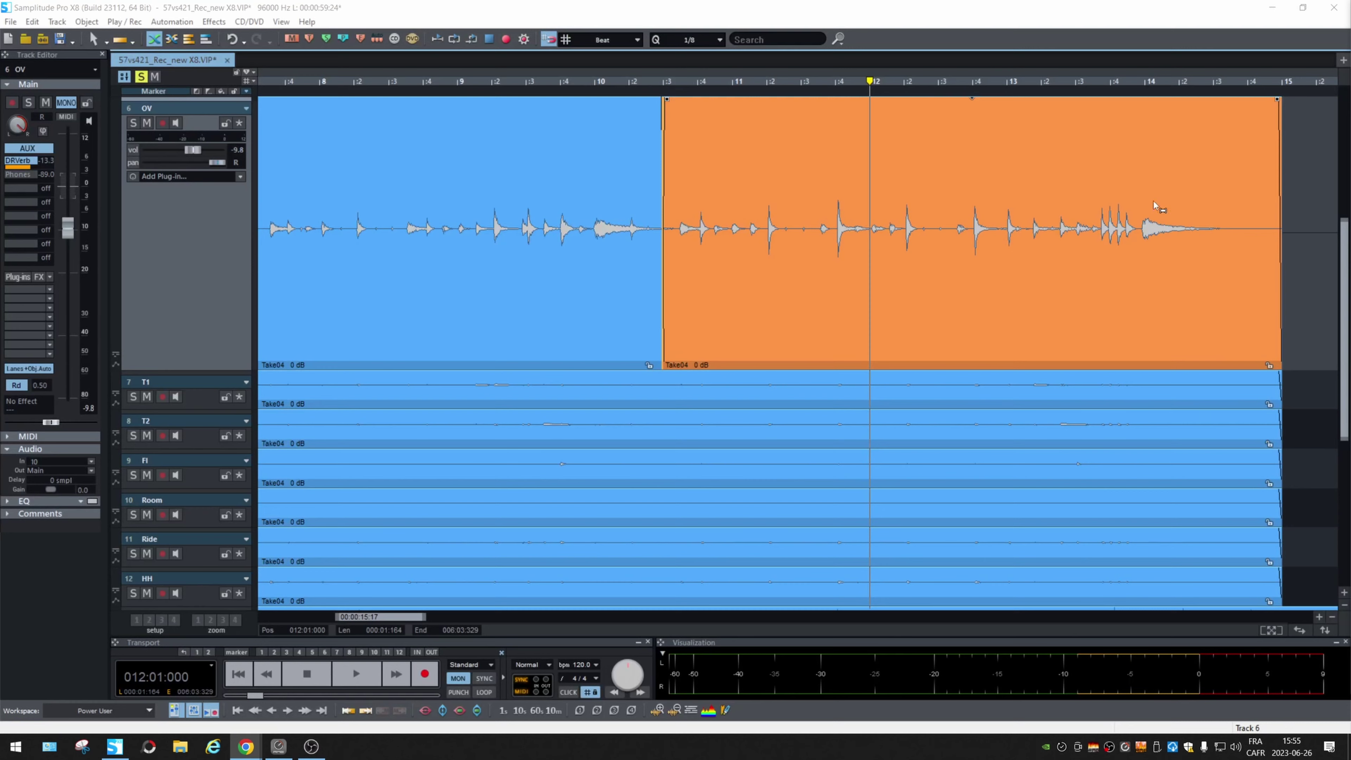
Open the right Take04 part's Object Editor, move it aside, and close it with gain and volume at 0.00
{"action": "double_click", "coordinate": [846, 297]}
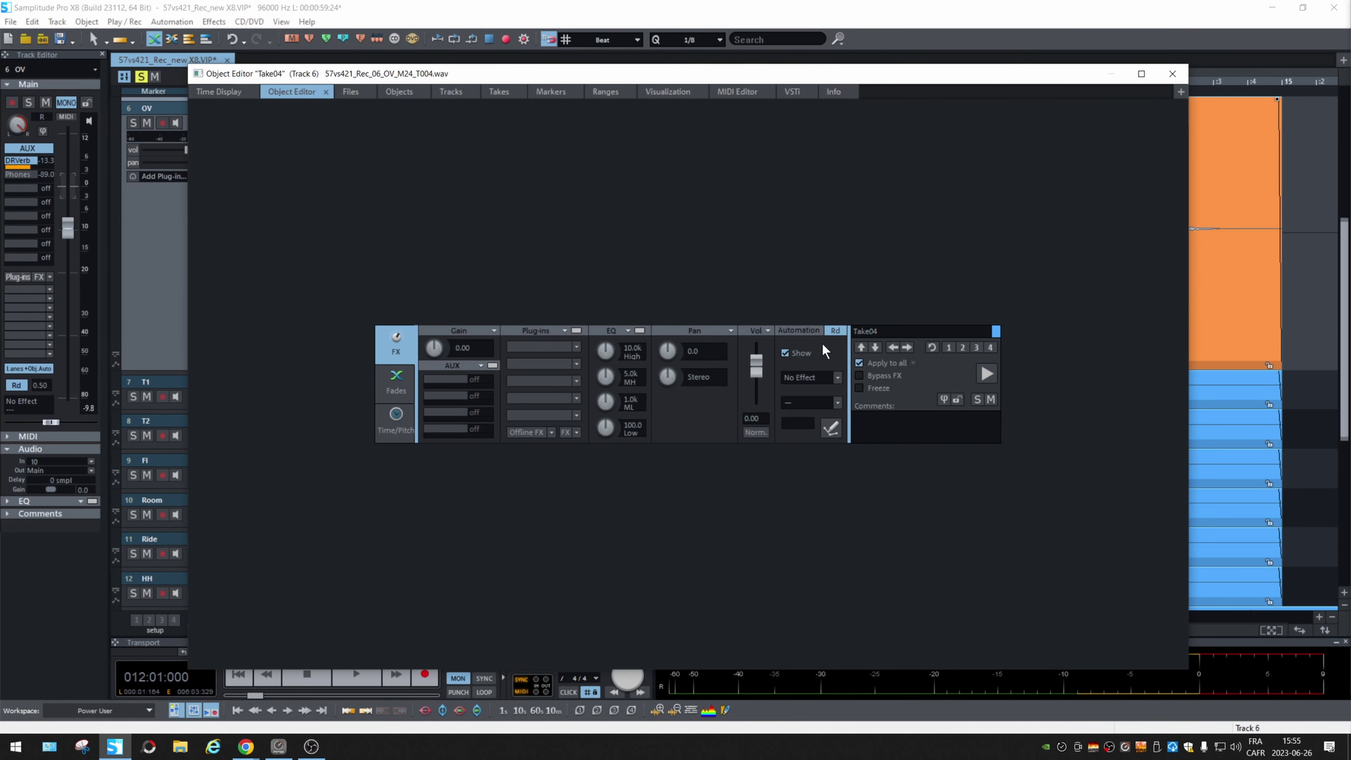
{"action": "left_click_drag", "start_coordinate": [771, 65], "coordinate": [707, 411]}
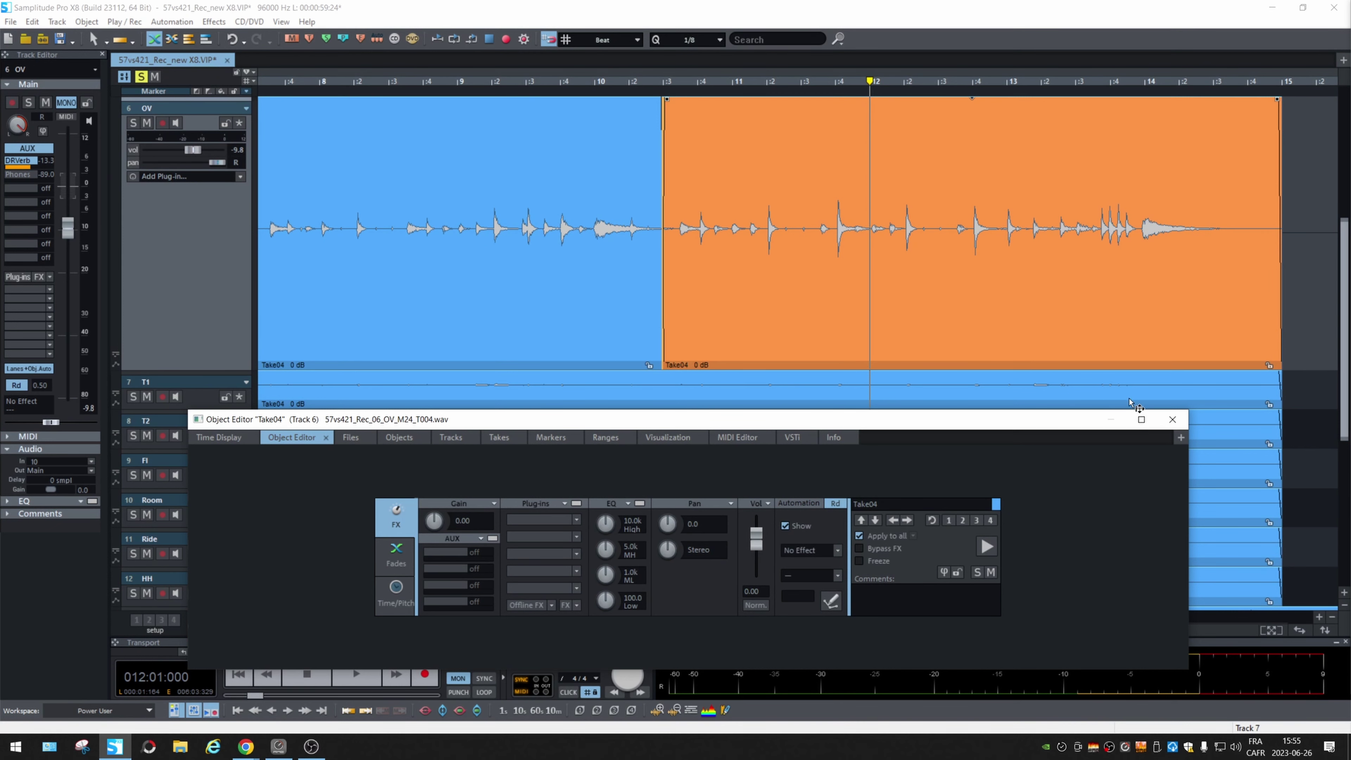
{"action": "left_click", "coordinate": [1172, 420]}
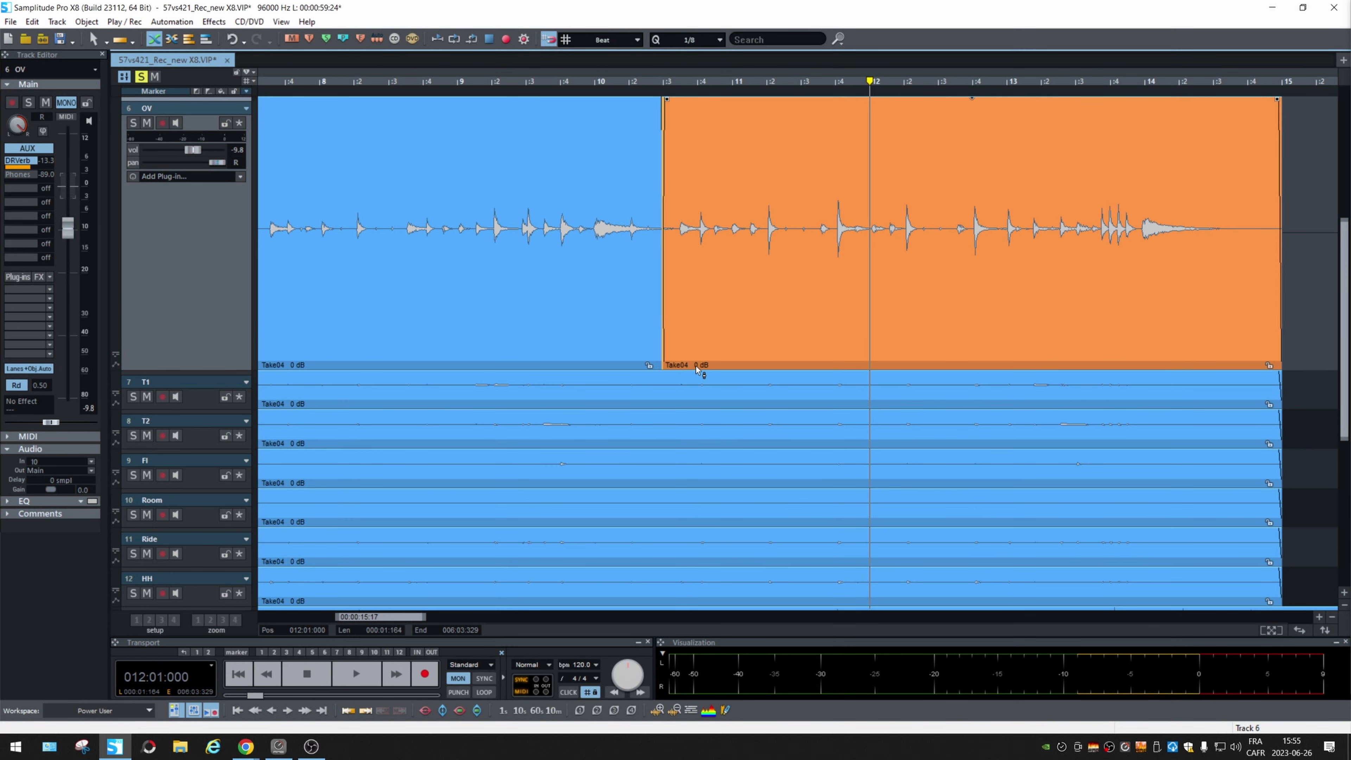
Raise the right OV Take04 part's volume to +9.5 dB
{"action": "left_click_drag", "start_coordinate": [696, 365], "coordinate": [697, 368]}
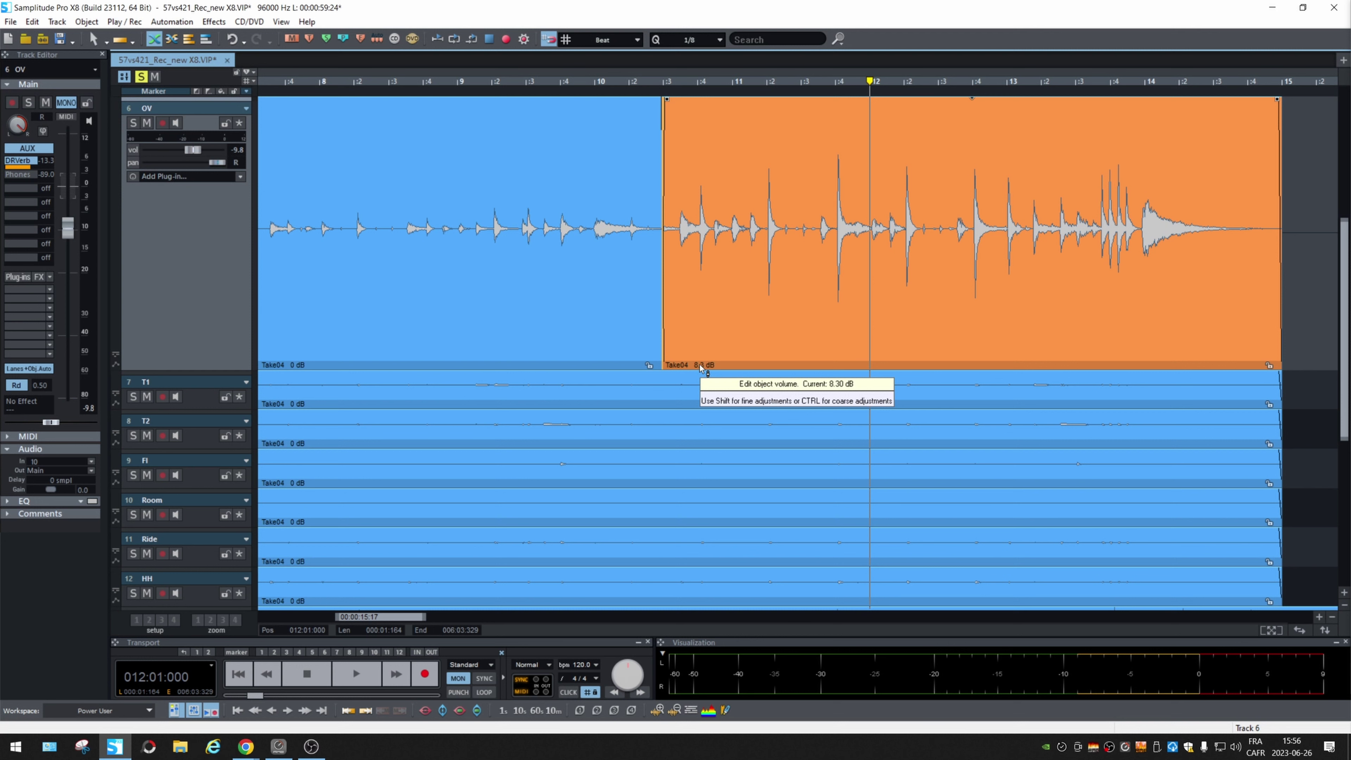
{"action": "left_click_drag", "start_coordinate": [700, 364], "coordinate": [700, 364]}
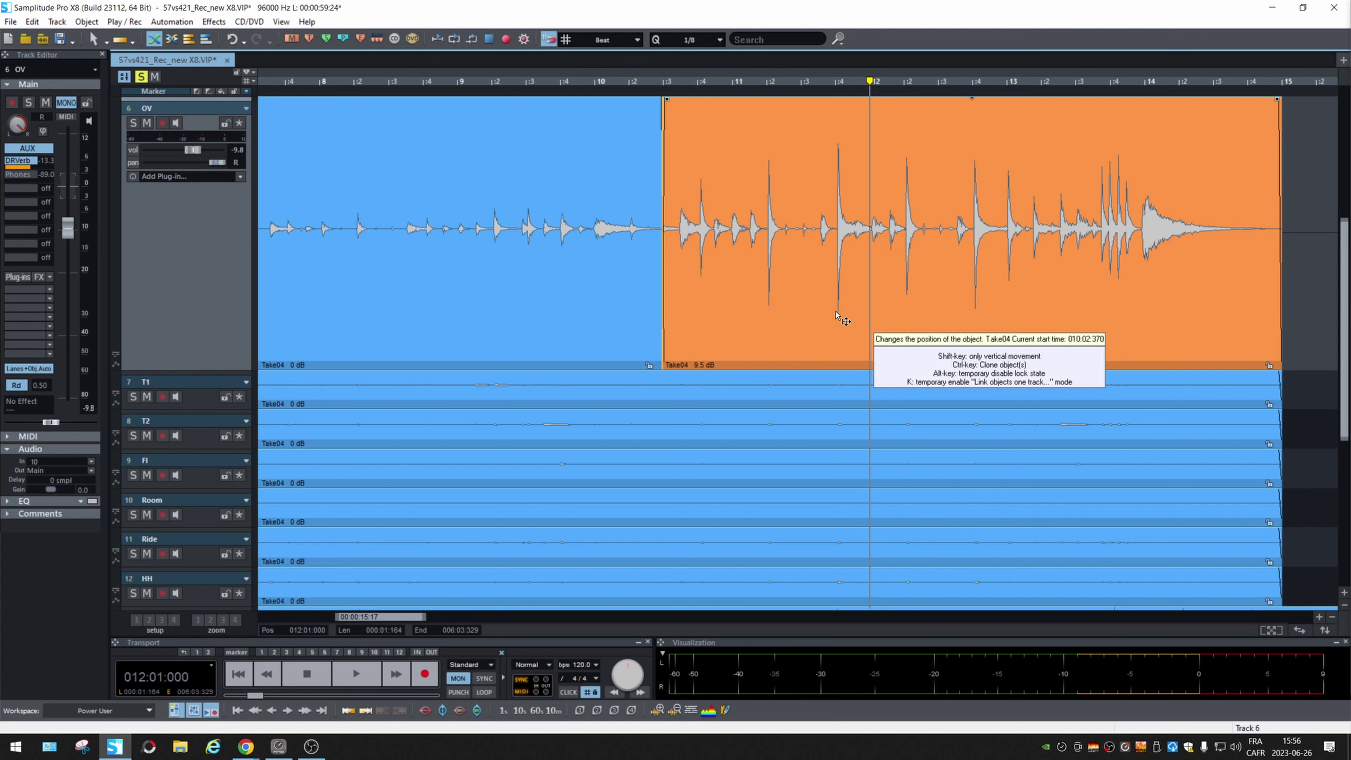
{"action": "key", "text": "alt+Tab"}
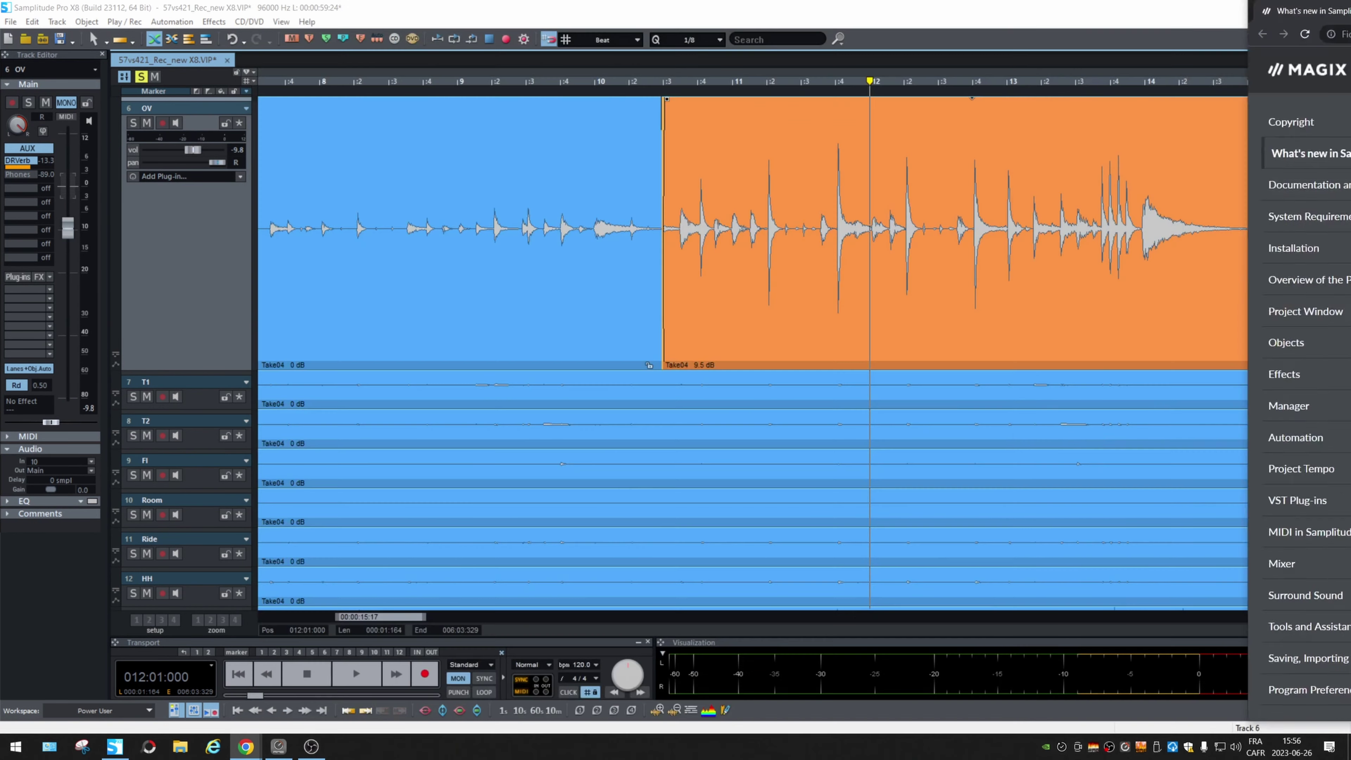
Create an empty 4 Bar MIDI object at bar 12 on the MD421 track
{"action": "scroll", "coordinate": [1175, 377], "scroll_direction": "down", "scroll_amount": 6}
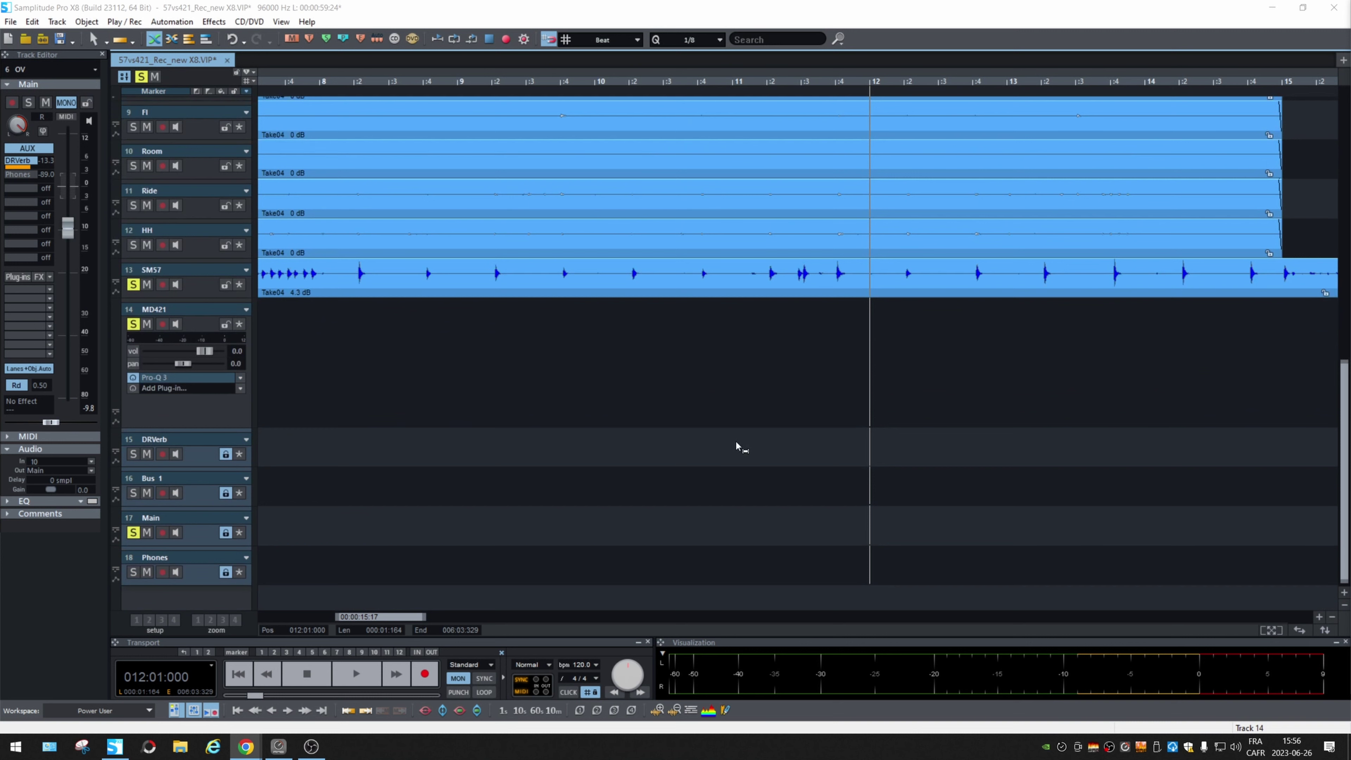
{"action": "left_click", "coordinate": [760, 383]}
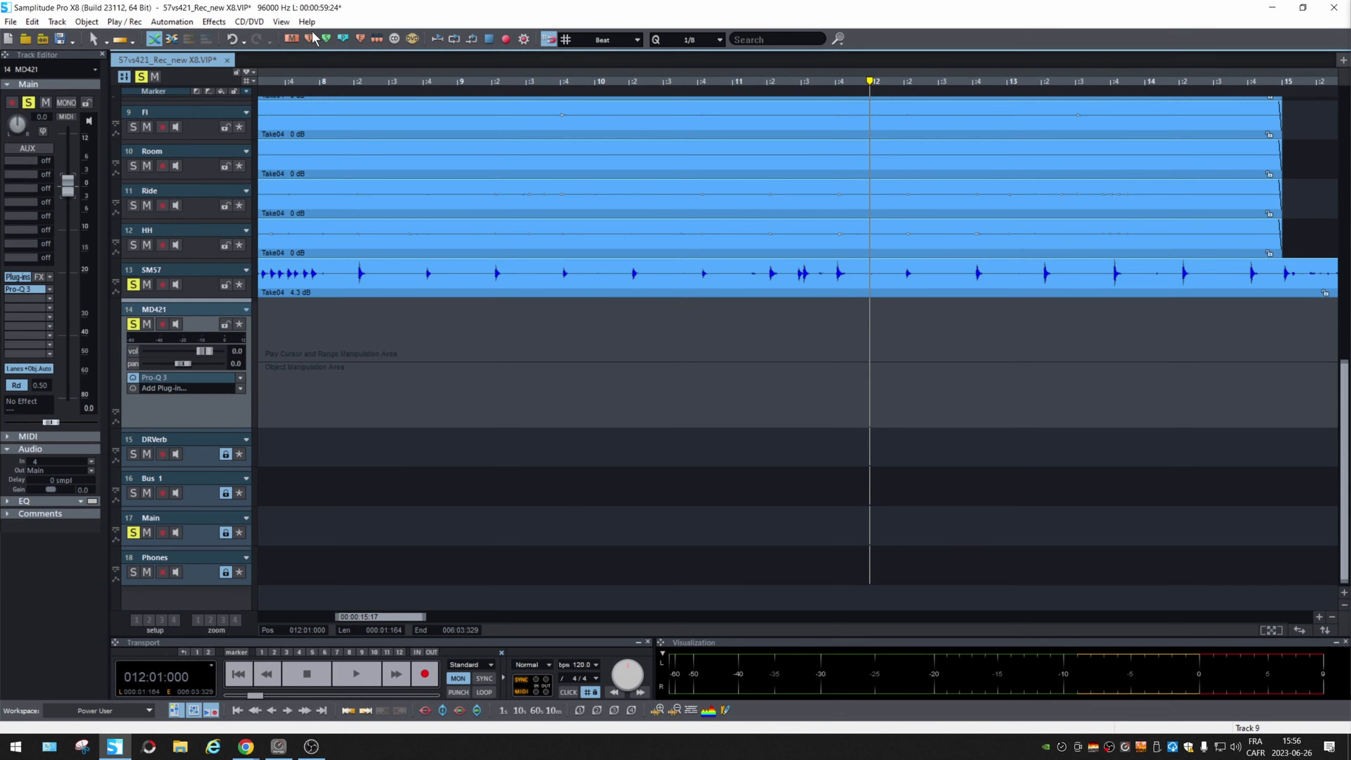
{"action": "left_click", "coordinate": [86, 21]}
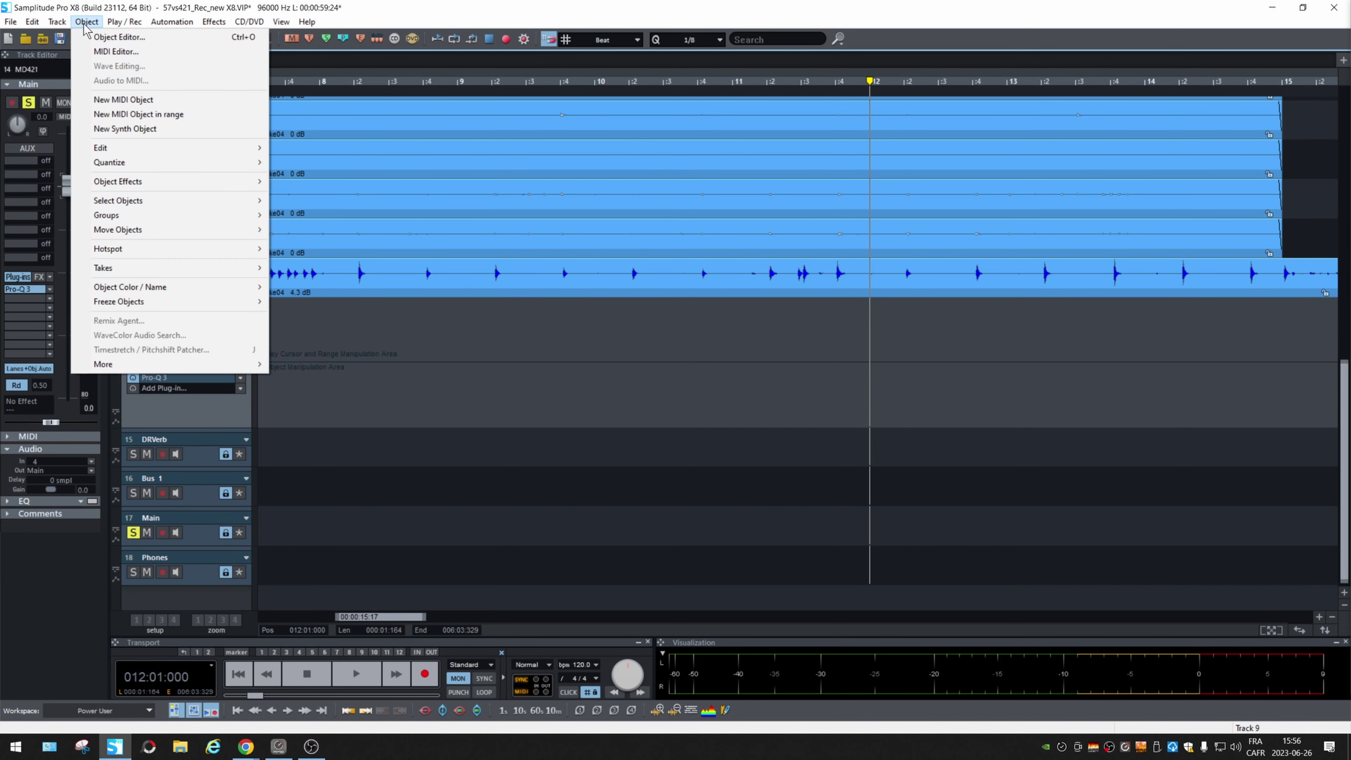
{"action": "left_click", "coordinate": [152, 101]}
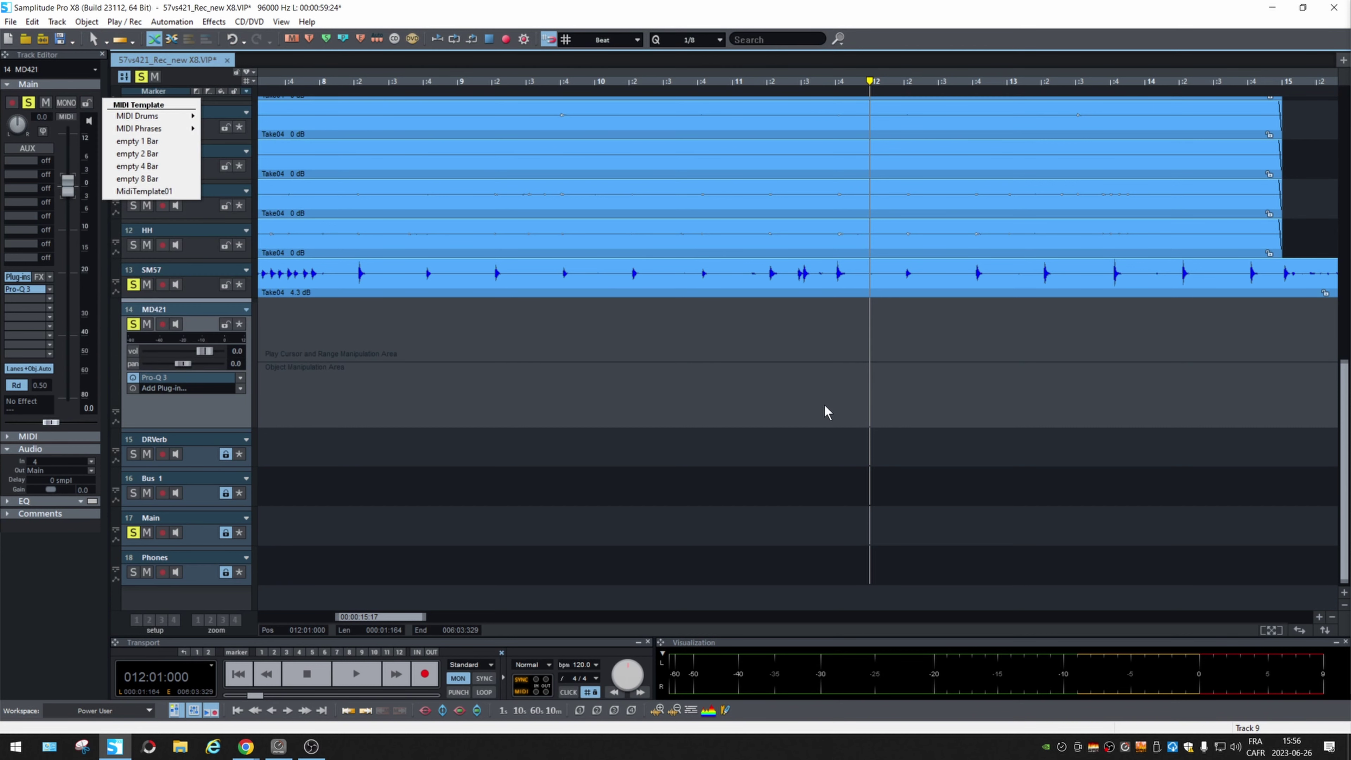
{"action": "left_click", "coordinate": [162, 172]}
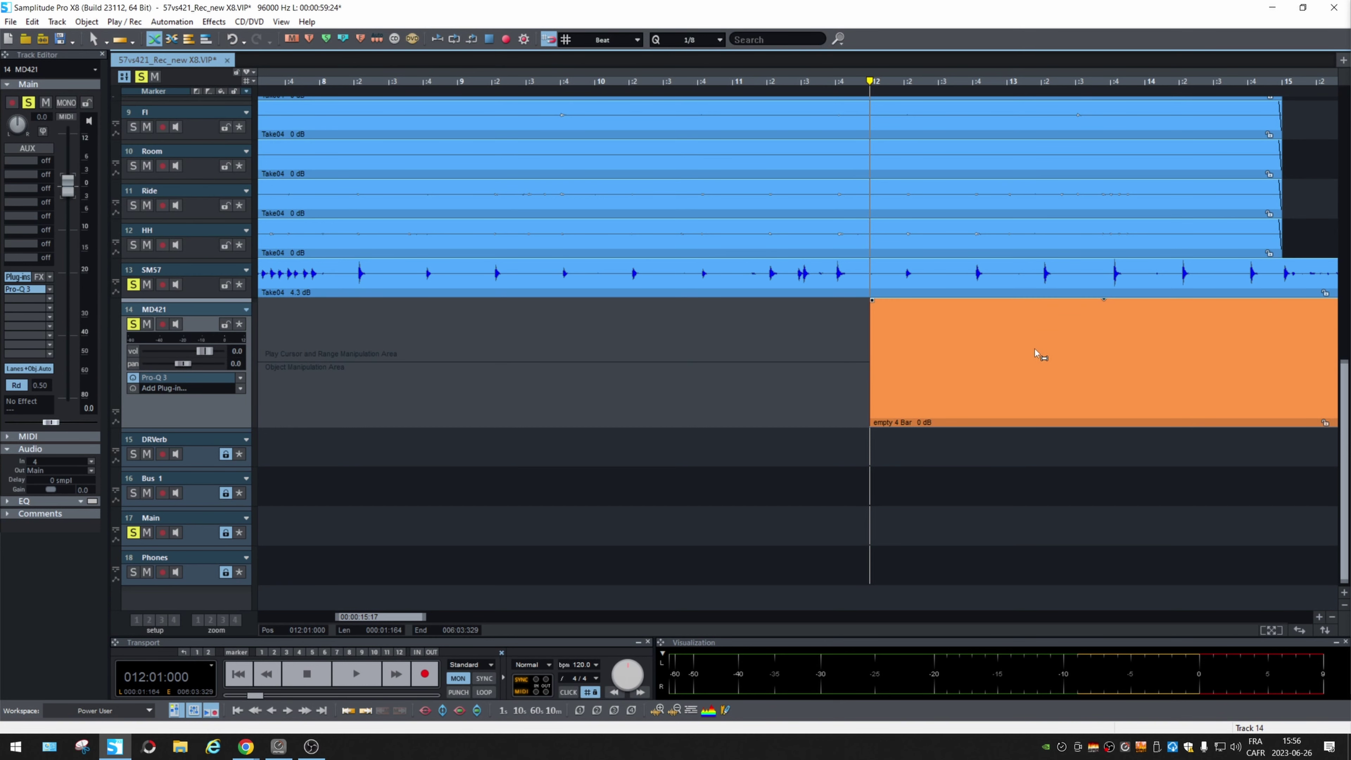
Draw four notes into the new MIDI object in an enlarged MIDI Editor
{"action": "double_click", "coordinate": [1074, 396]}
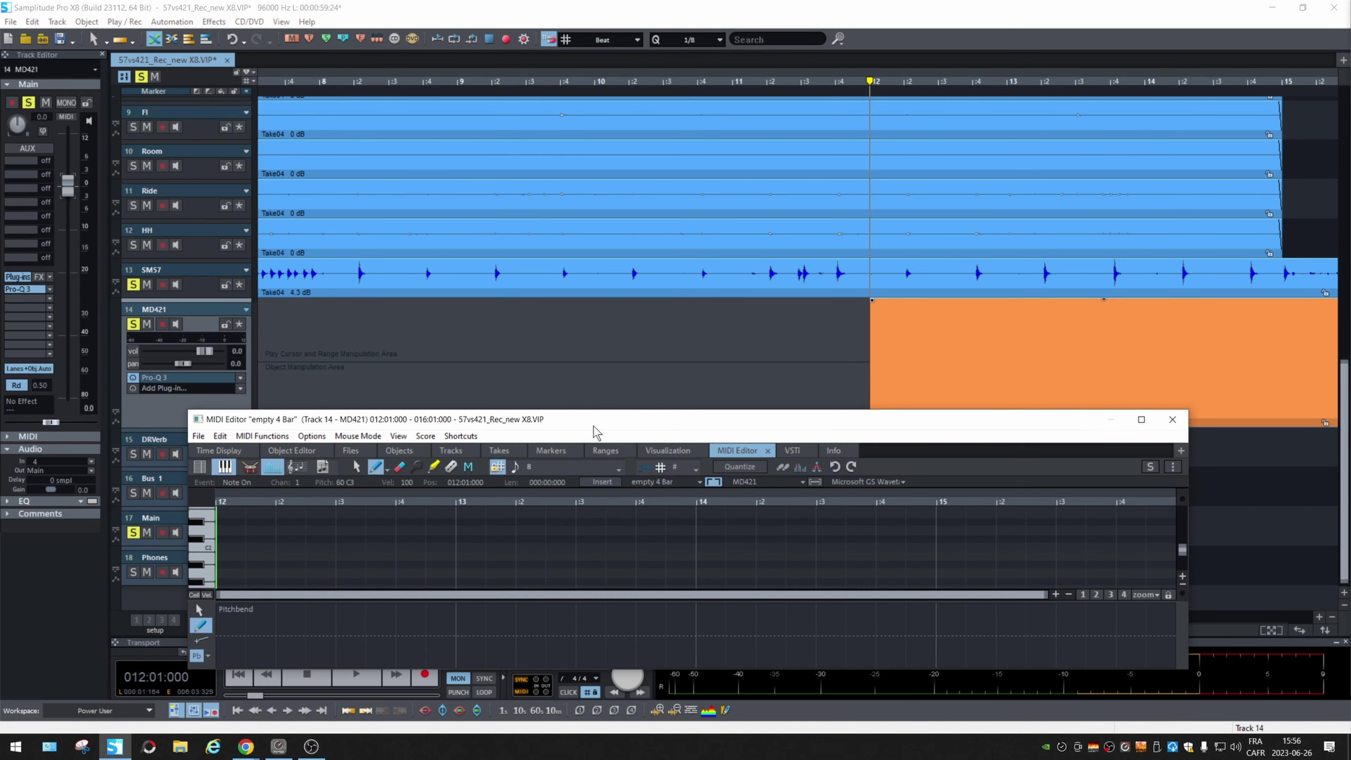
{"action": "left_click_drag", "start_coordinate": [654, 419], "coordinate": [698, 172]}
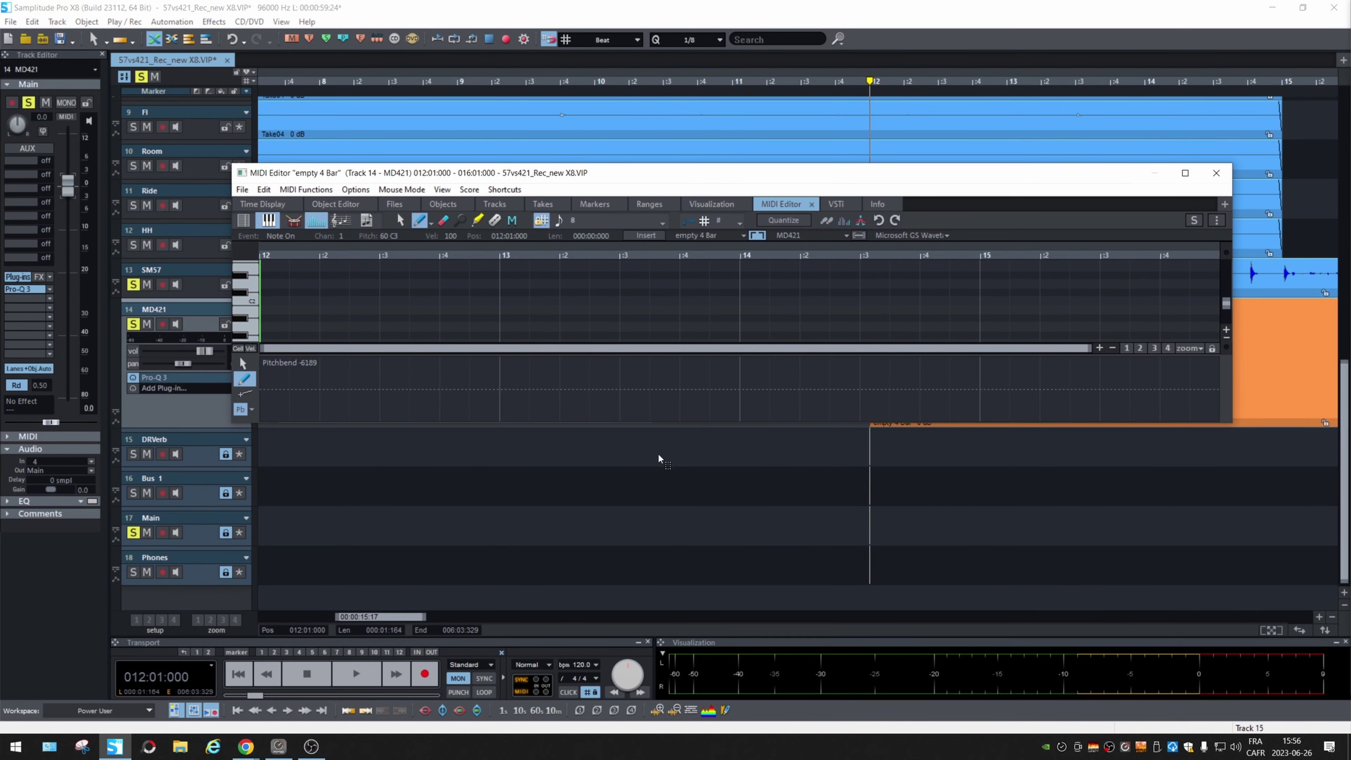
{"action": "double_click", "coordinate": [712, 424]}
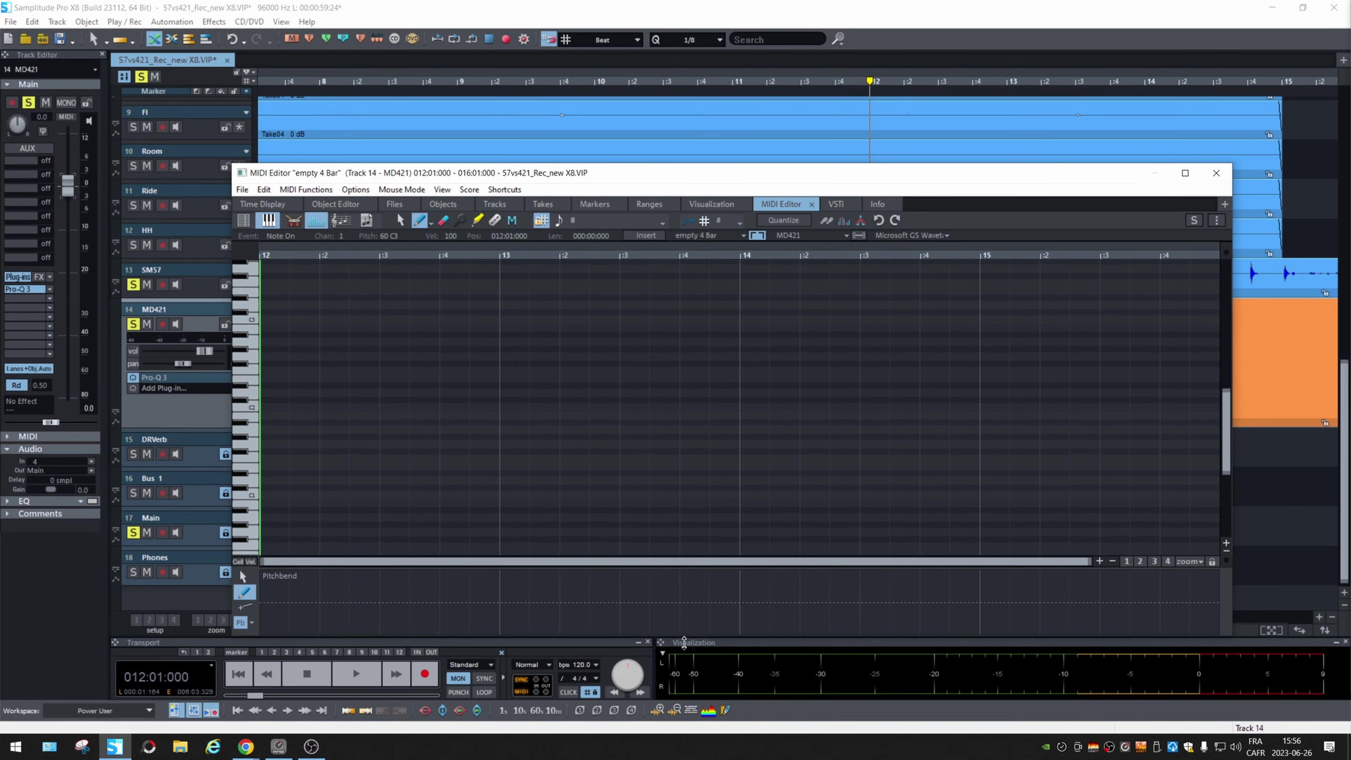
{"action": "left_click_drag", "start_coordinate": [447, 326], "coordinate": [616, 326]}
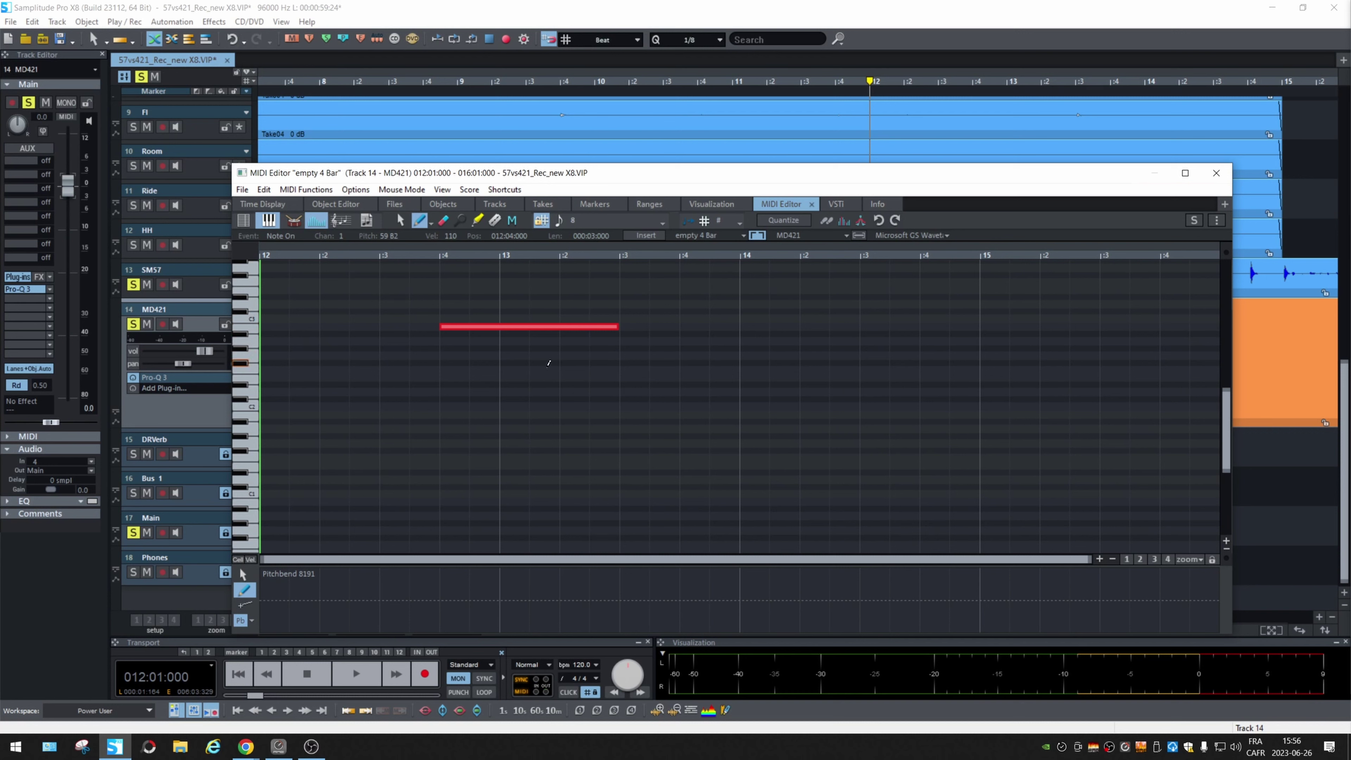
{"action": "left_click_drag", "start_coordinate": [463, 354], "coordinate": [675, 355]}
{"action": "left_click_drag", "start_coordinate": [654, 406], "coordinate": [827, 407]}
{"action": "left_click_drag", "start_coordinate": [864, 442], "coordinate": [1037, 442]}
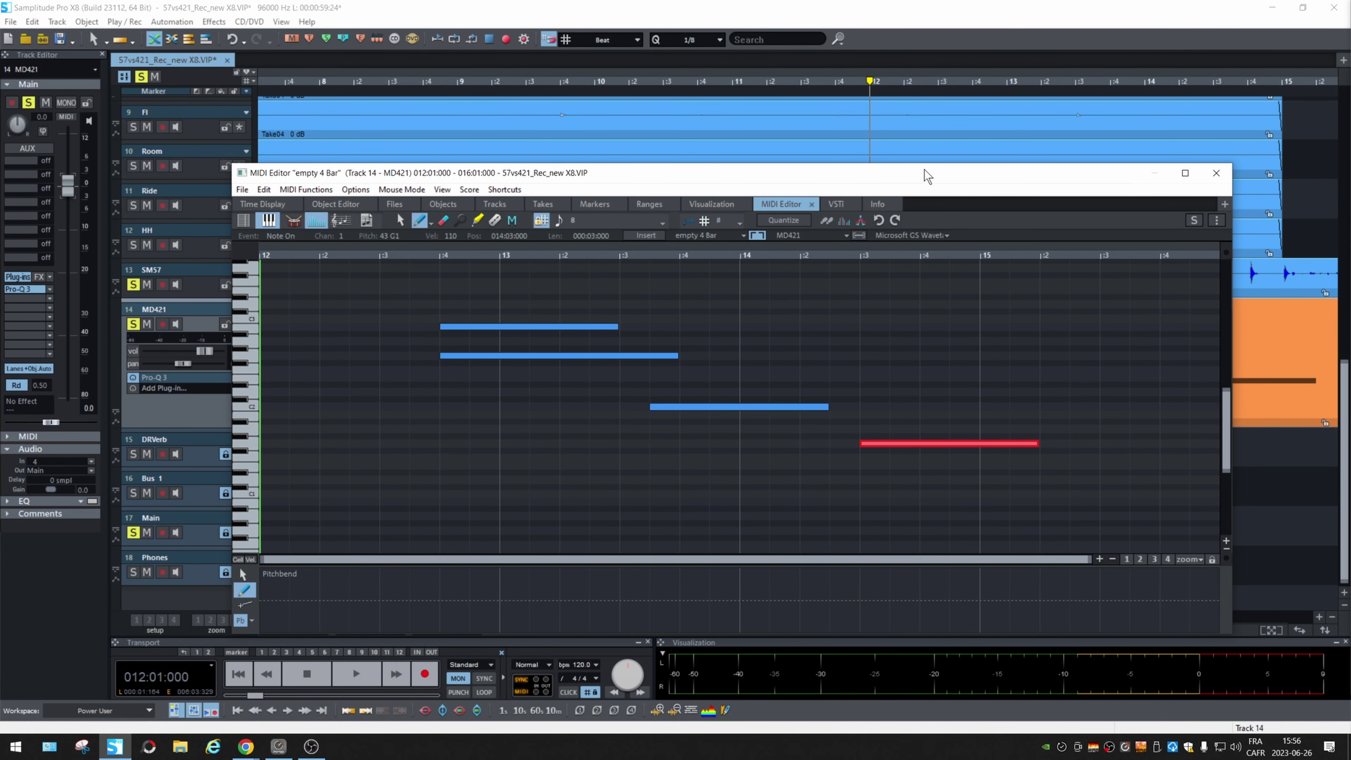
Switch the MIDI Editor to the GM GeneralMIDI drum map view
{"action": "left_click_drag", "start_coordinate": [924, 175], "coordinate": [979, 484]}
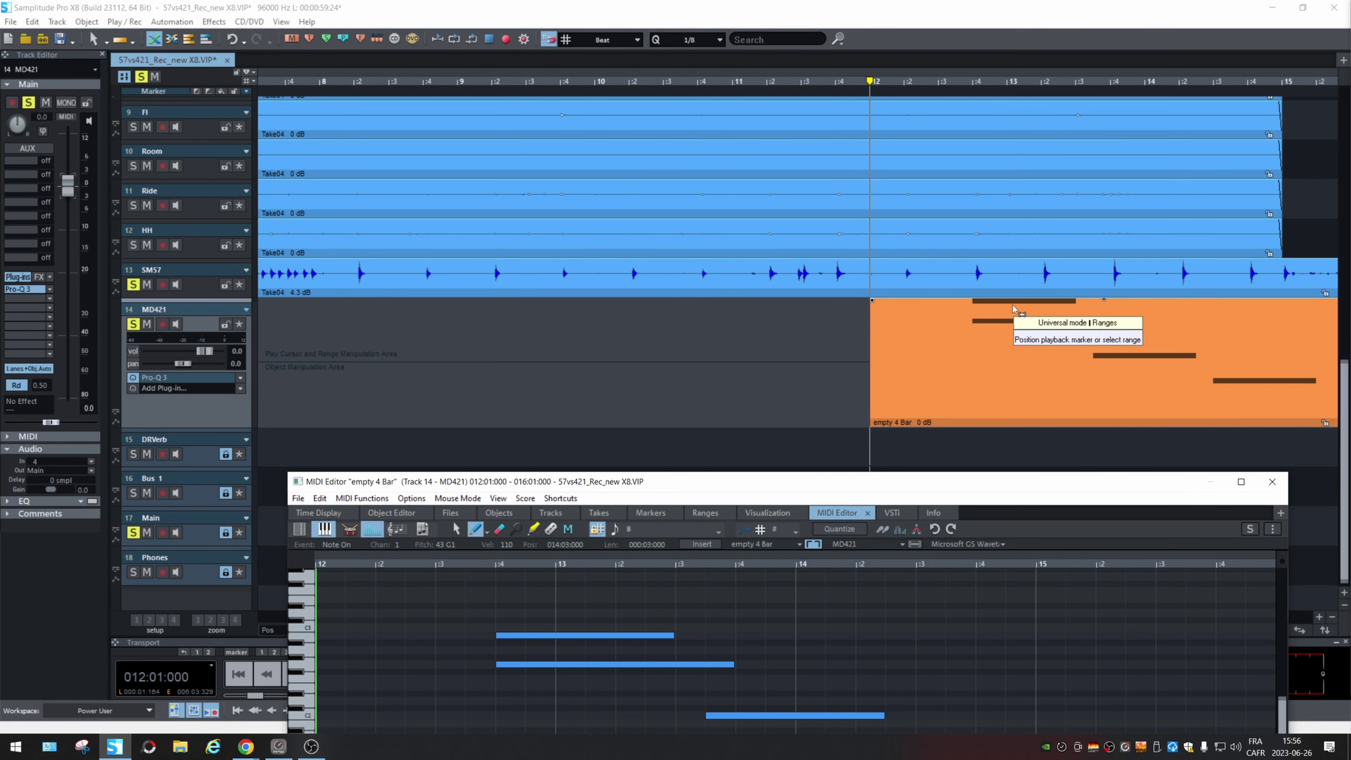
{"action": "left_click_drag", "start_coordinate": [792, 486], "coordinate": [736, 149]}
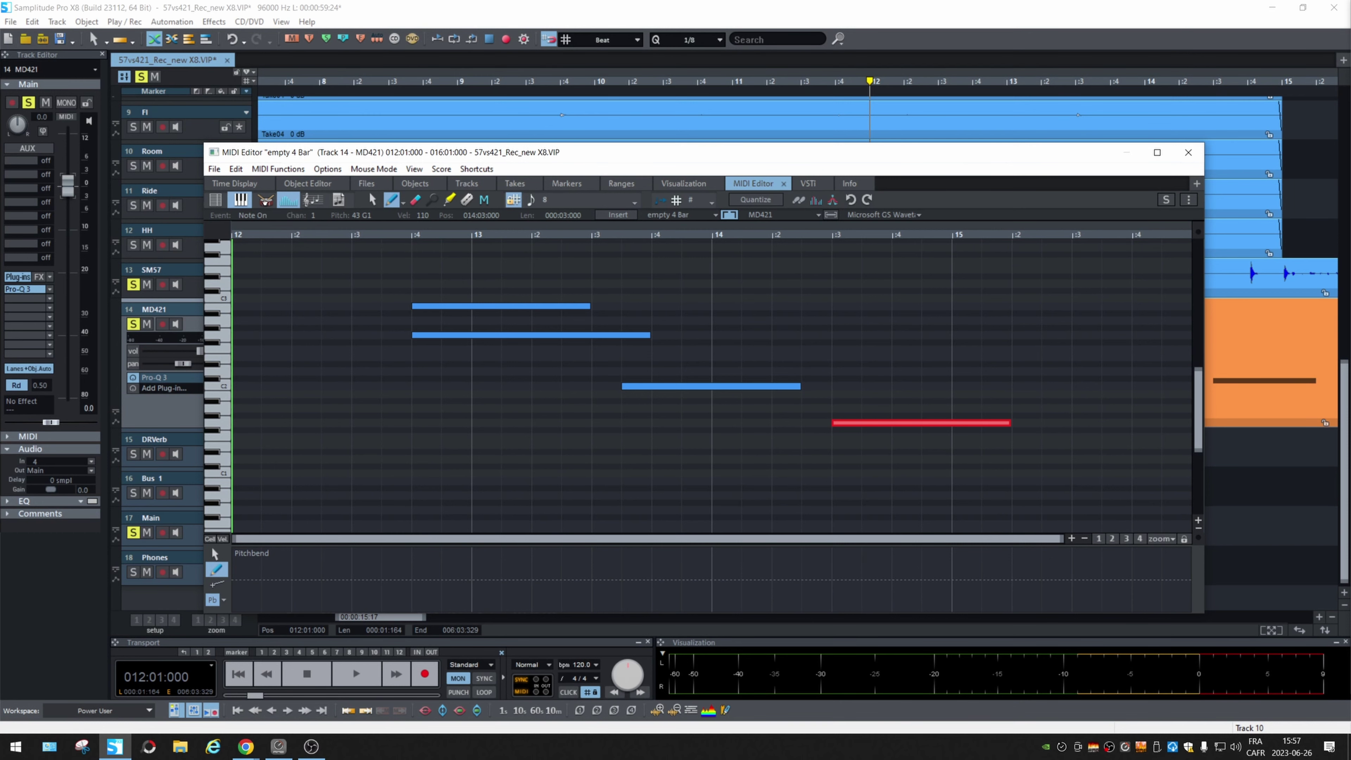
{"action": "left_click", "coordinate": [264, 201]}
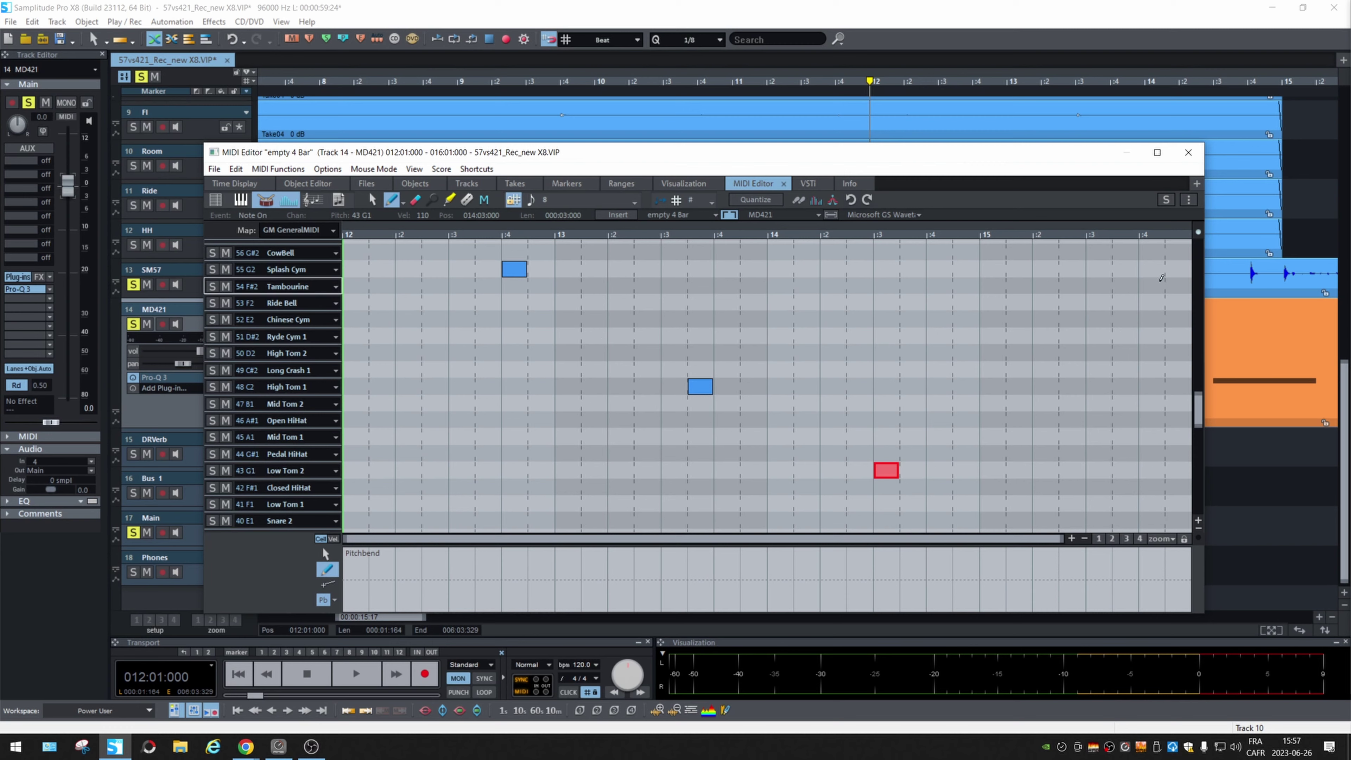
Close the MIDI Editor, read the What's new help page, then select the SM57 Take04 object
{"action": "left_click", "coordinate": [1188, 152]}
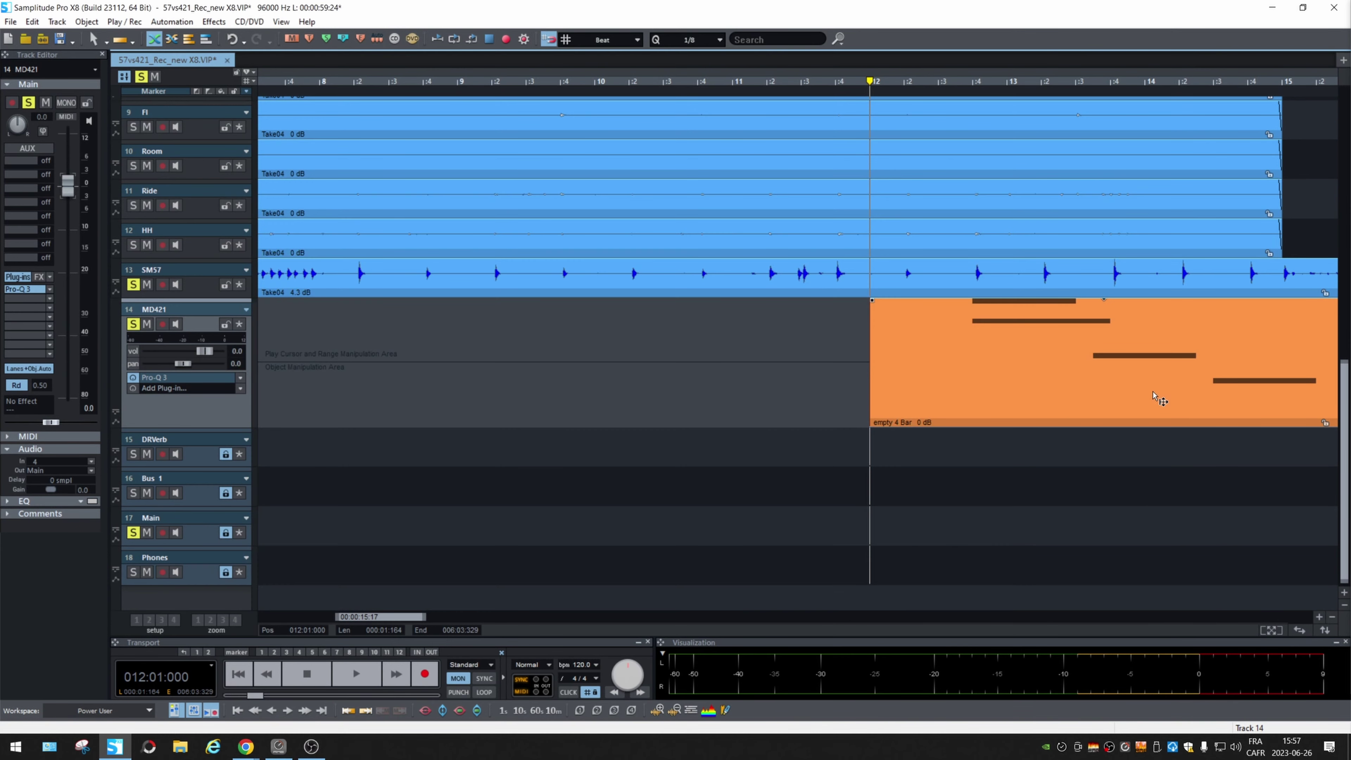
{"action": "key", "text": "F1"}
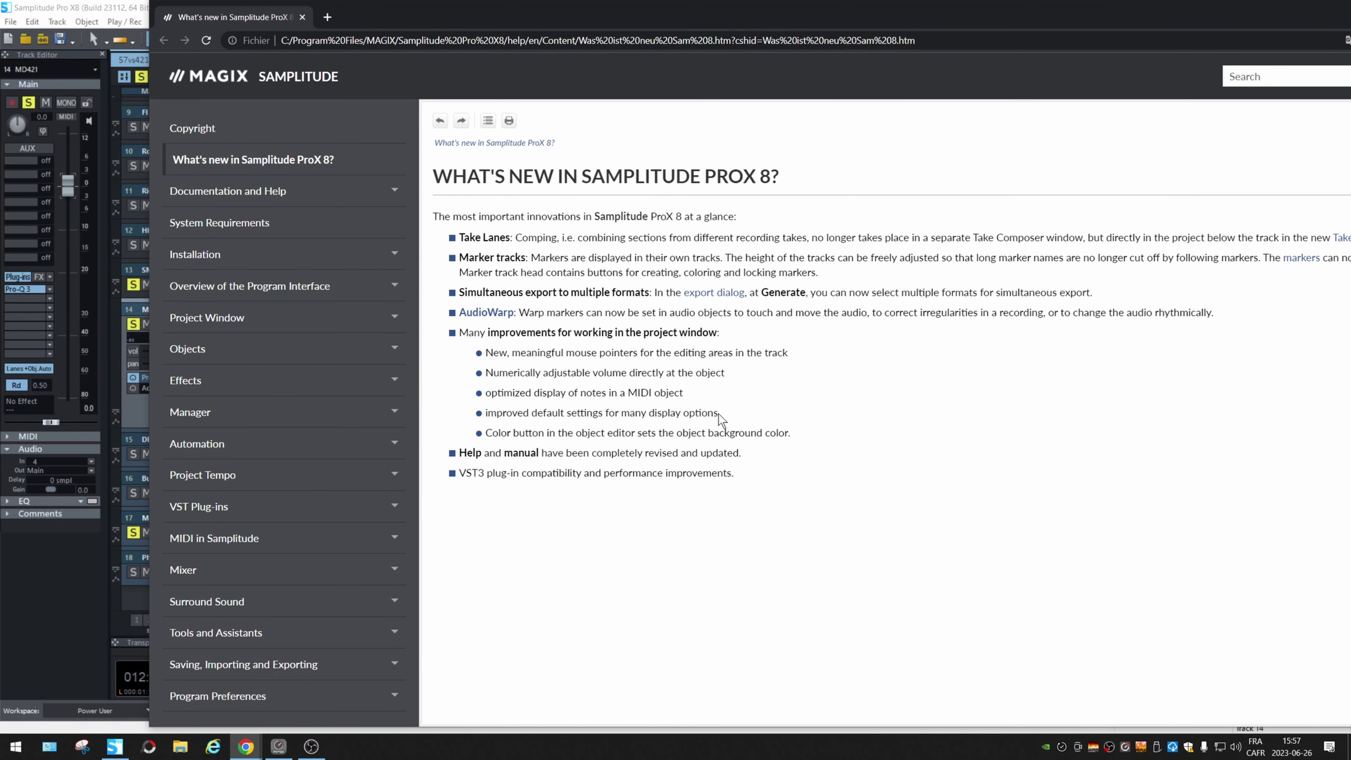
{"action": "left_click_drag", "start_coordinate": [718, 415], "coordinate": [565, 413]}
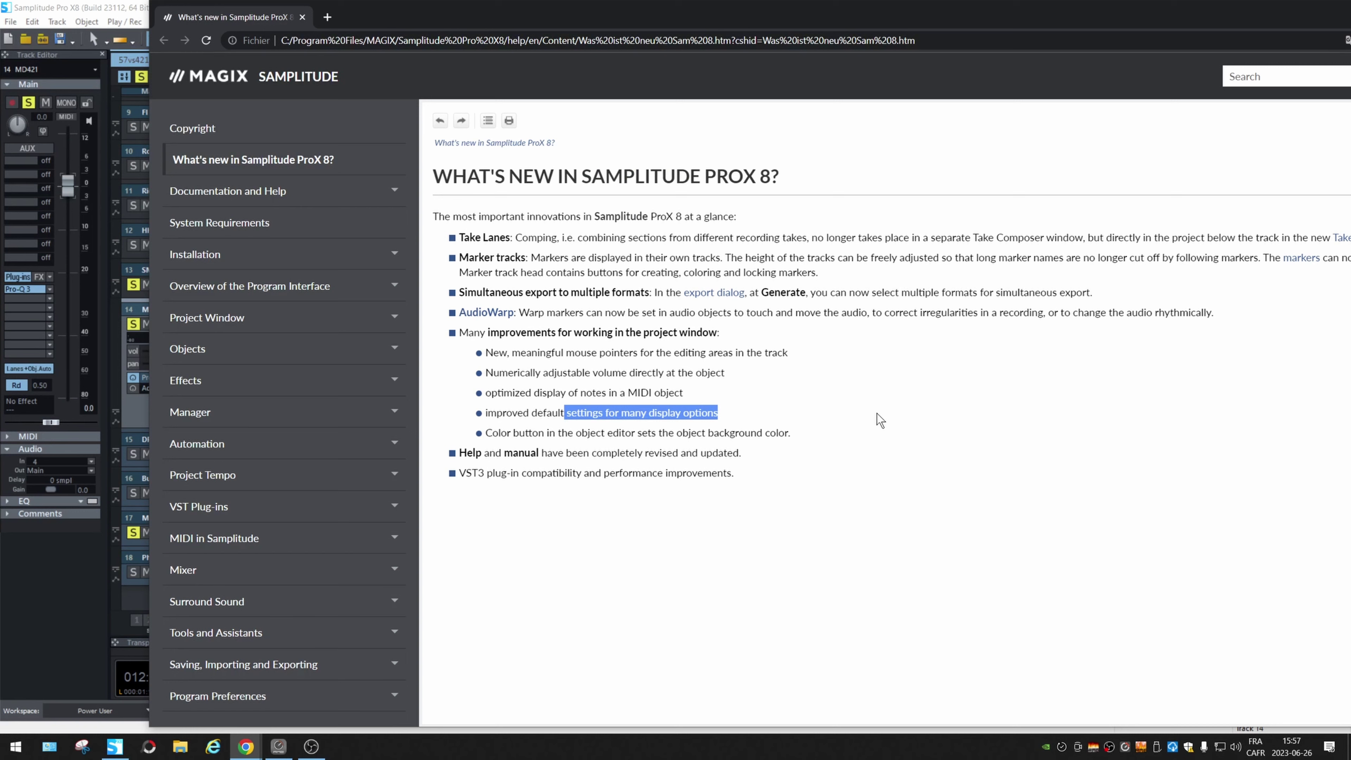
{"action": "left_click", "coordinate": [783, 434]}
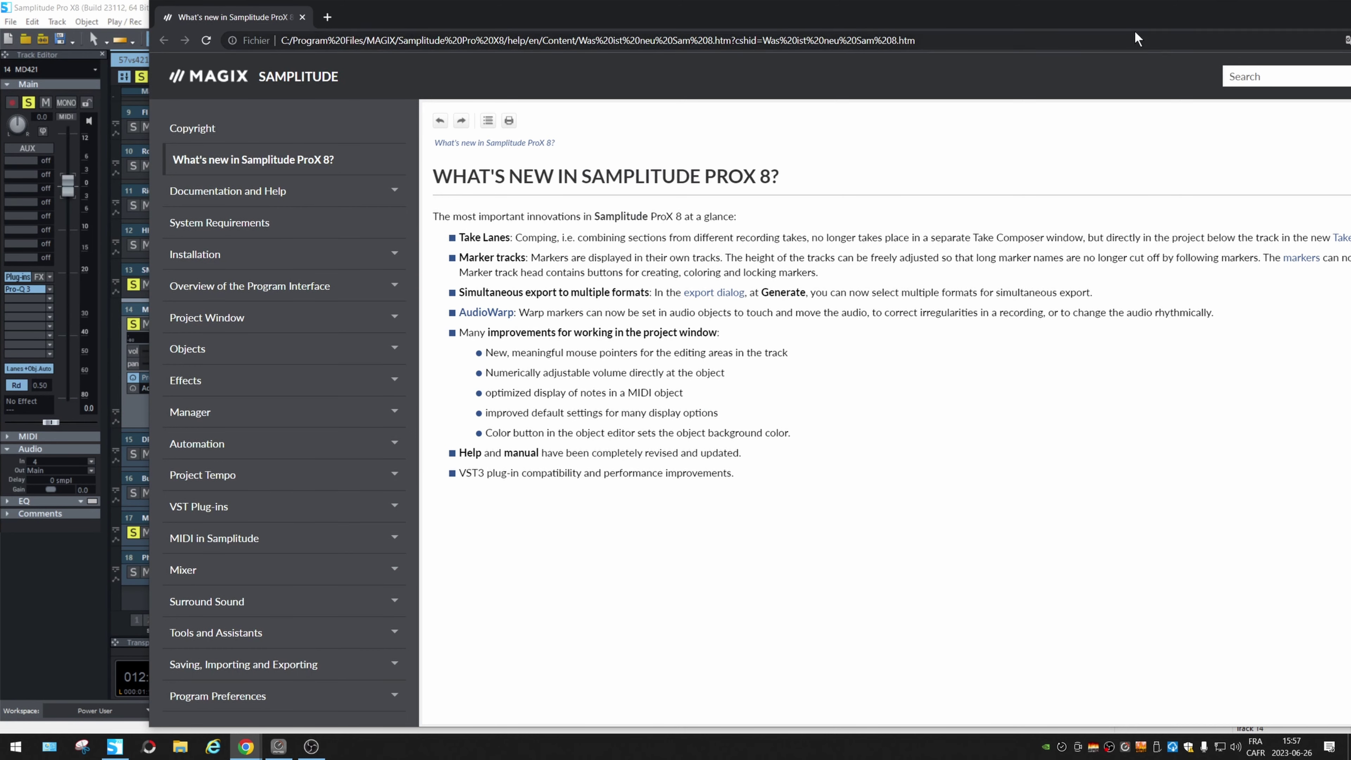
{"action": "left_click_drag", "start_coordinate": [1122, 19], "coordinate": [1350, 23]}
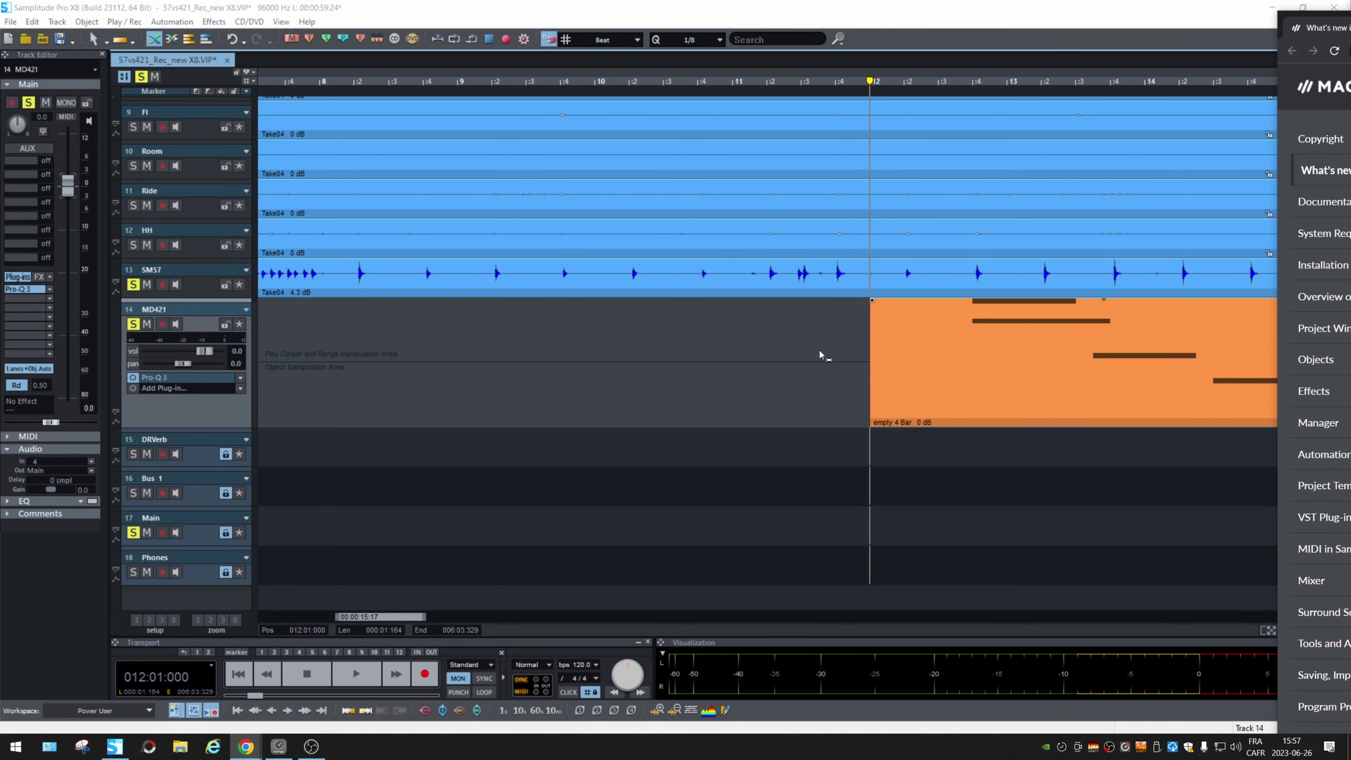
{"action": "left_click", "coordinate": [567, 293]}
Color the SM57 Take04 object green, then select the HH track's Take04 object
{"action": "double_click", "coordinate": [568, 292]}
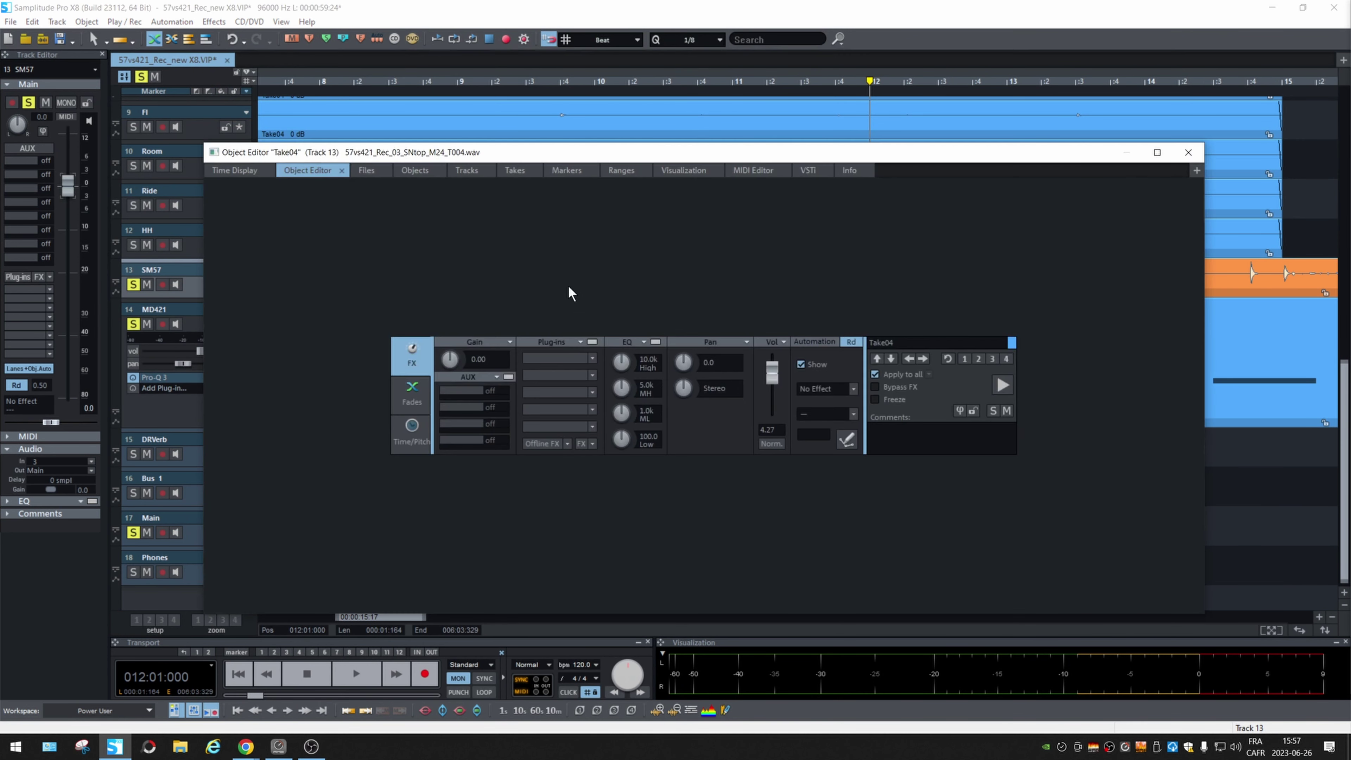
{"action": "left_click", "coordinate": [1012, 343]}
{"action": "left_click", "coordinate": [998, 425]}
{"action": "left_click", "coordinate": [1187, 153]}
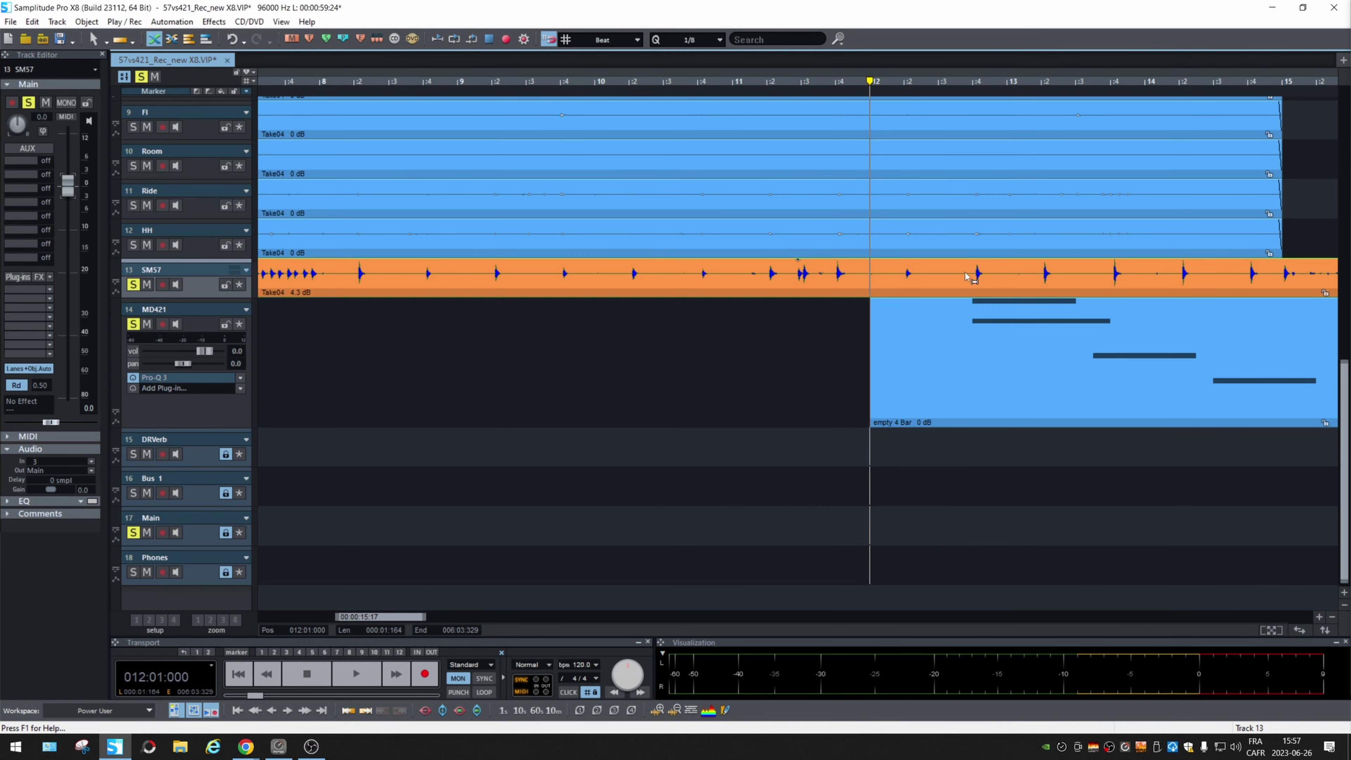
{"action": "left_click", "coordinate": [1090, 238]}
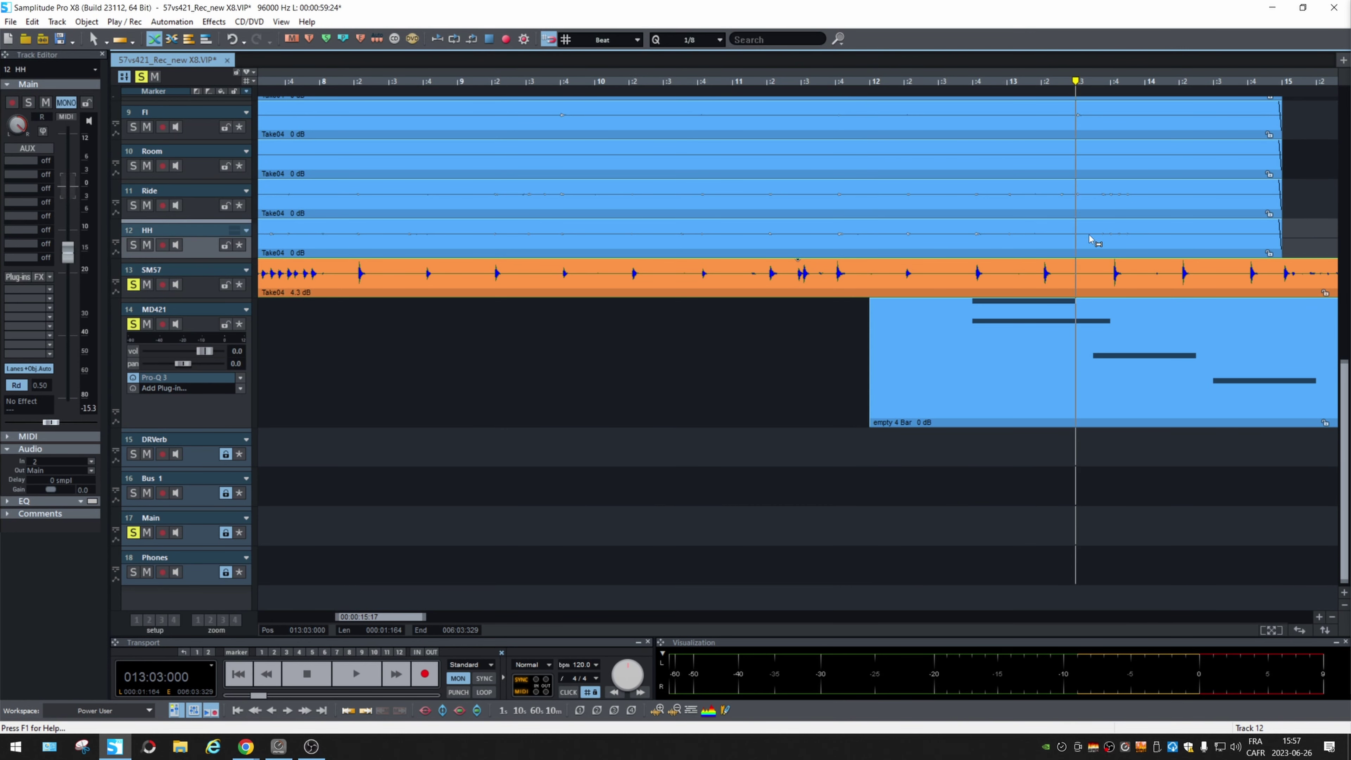
{"action": "left_click", "coordinate": [1069, 250]}
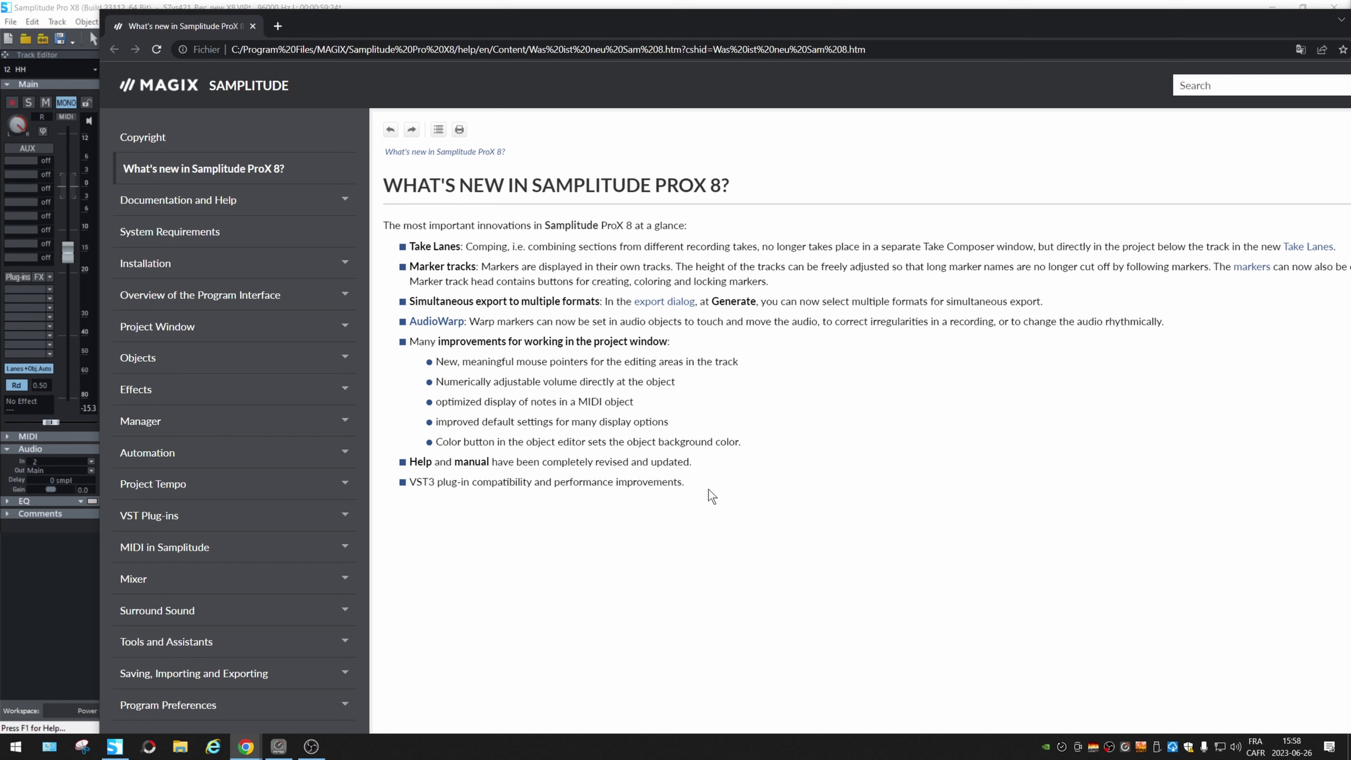
{"action": "left_click", "coordinate": [207, 367]}
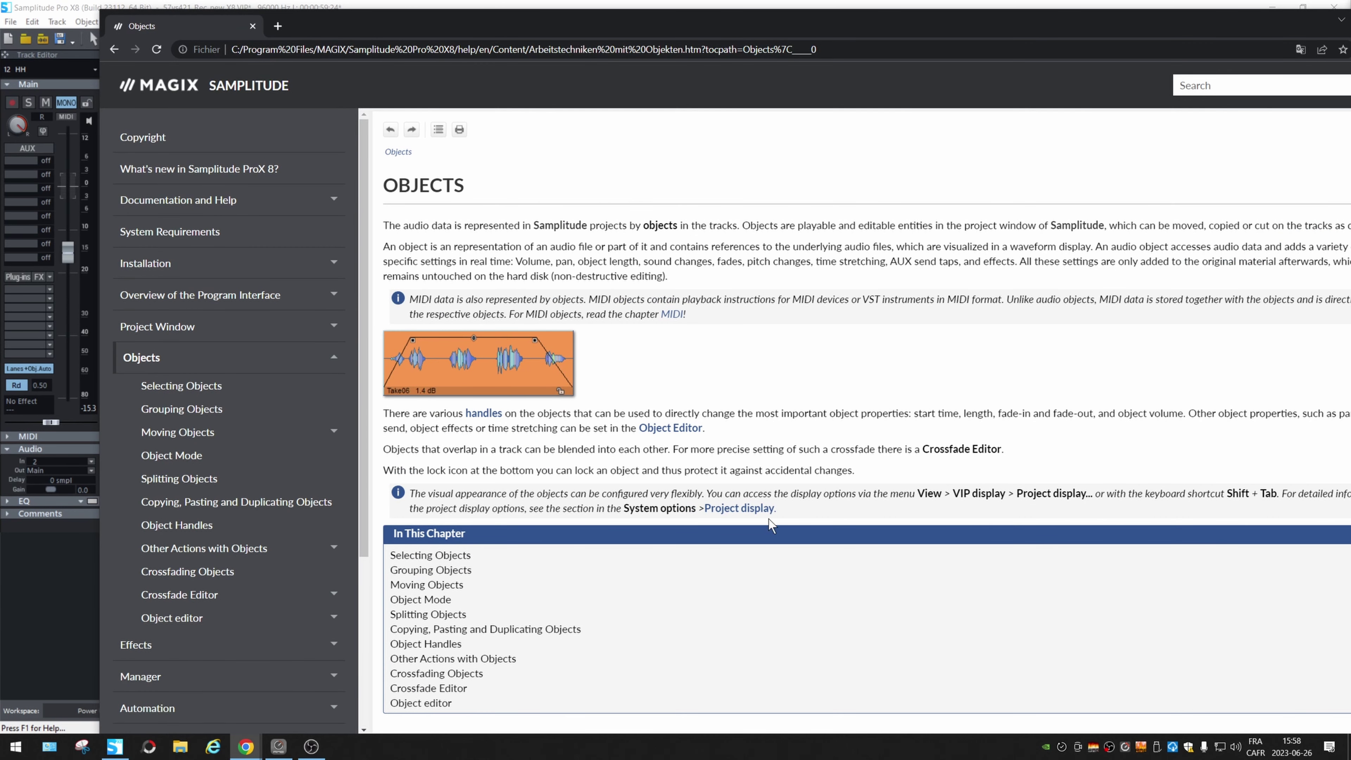
{"action": "left_click", "coordinate": [205, 407]}
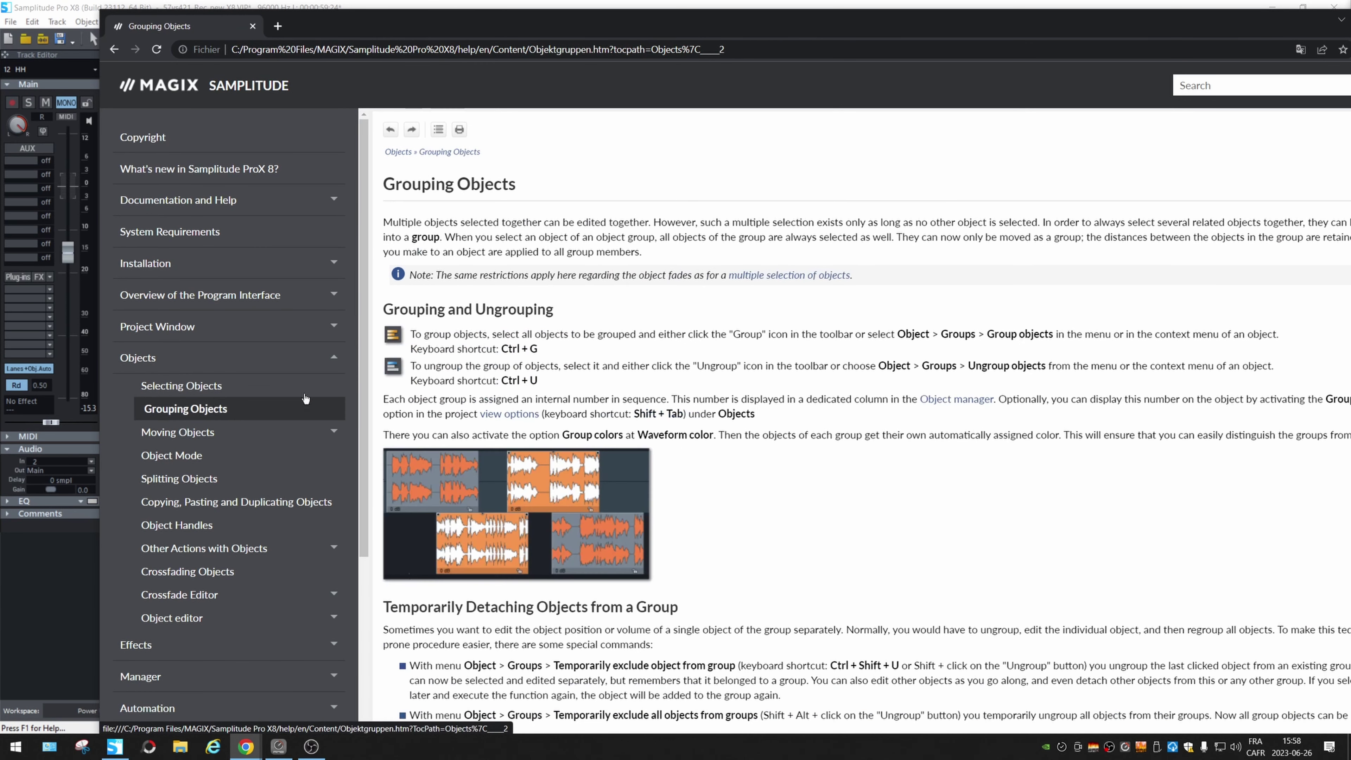
{"action": "left_click", "coordinate": [203, 431]}
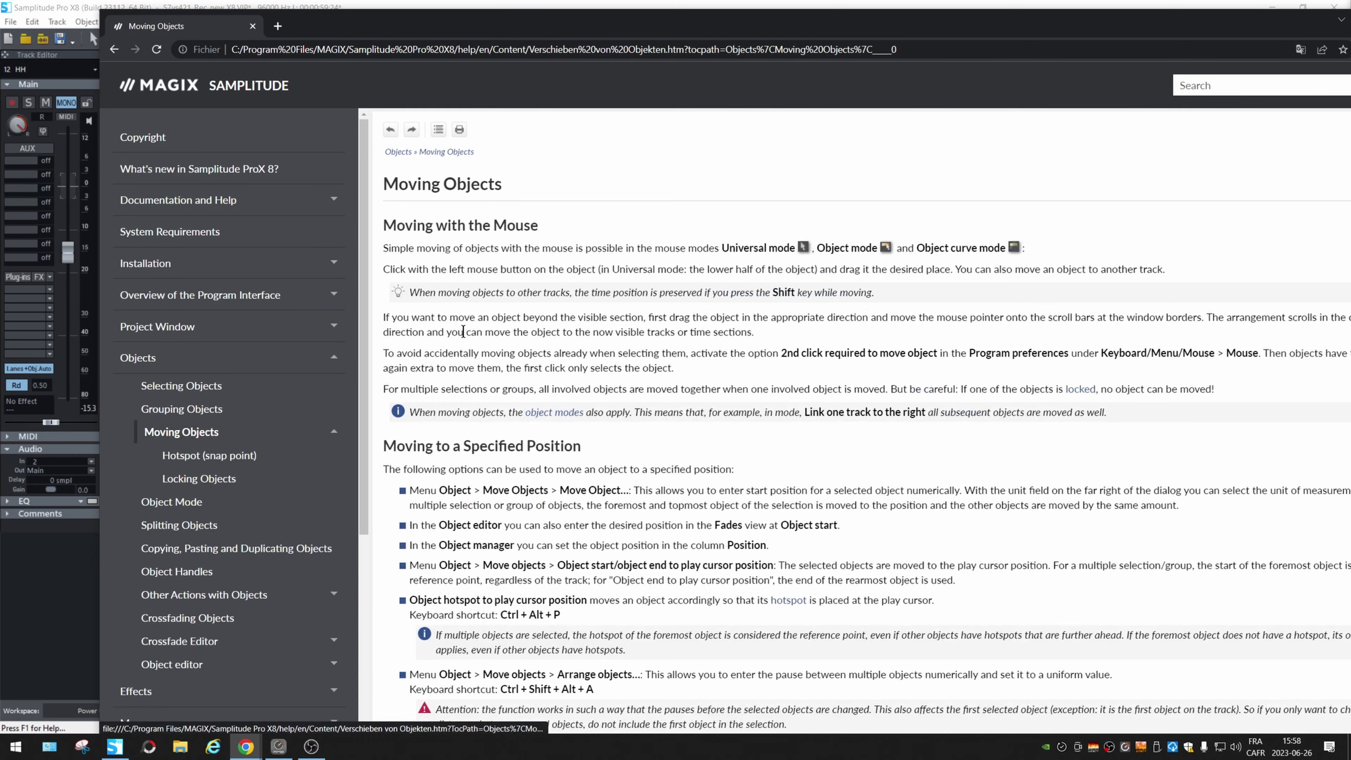
{"action": "left_click", "coordinate": [171, 501]}
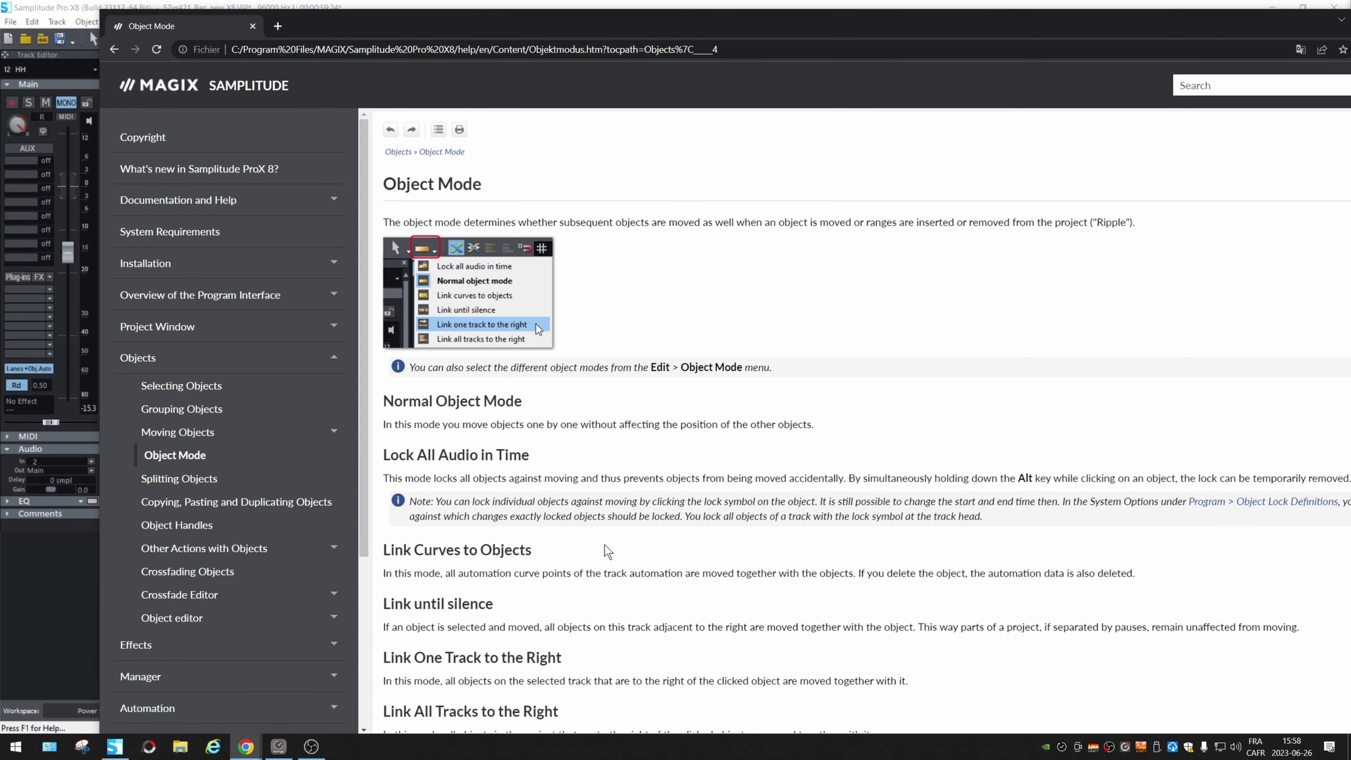
{"action": "scroll", "coordinate": [664, 532], "scroll_direction": "down", "scroll_amount": 4}
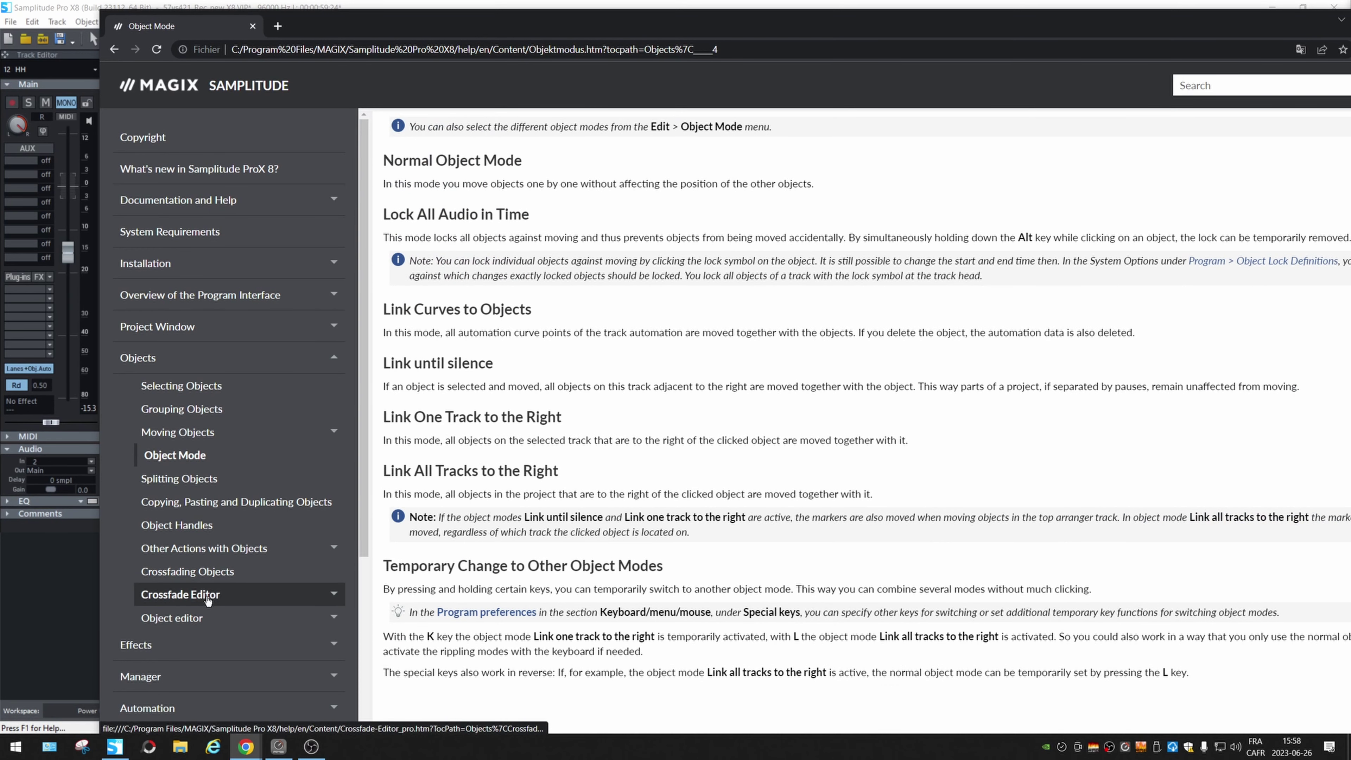
{"action": "left_click", "coordinate": [183, 594]}
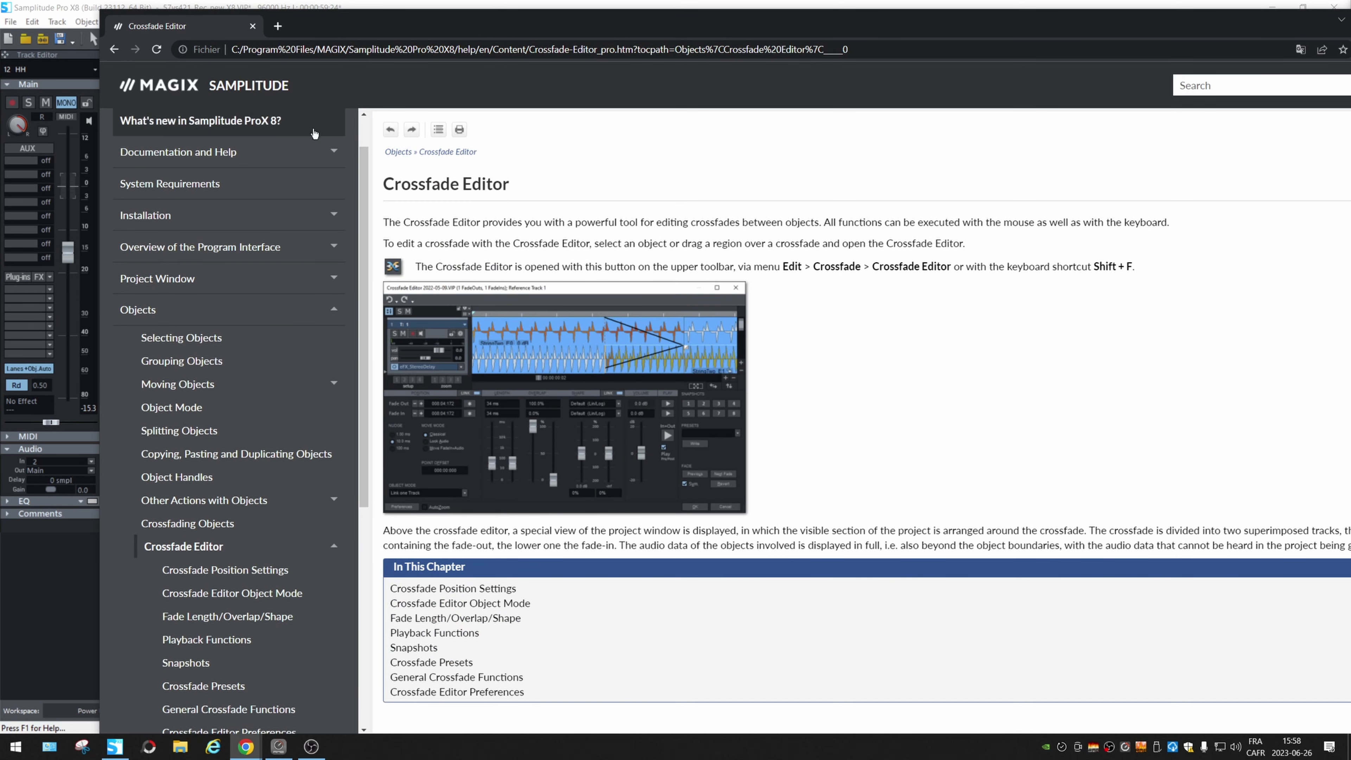
{"action": "scroll", "coordinate": [213, 127], "scroll_direction": "up", "scroll_amount": 1}
{"action": "left_click", "coordinate": [218, 170]}
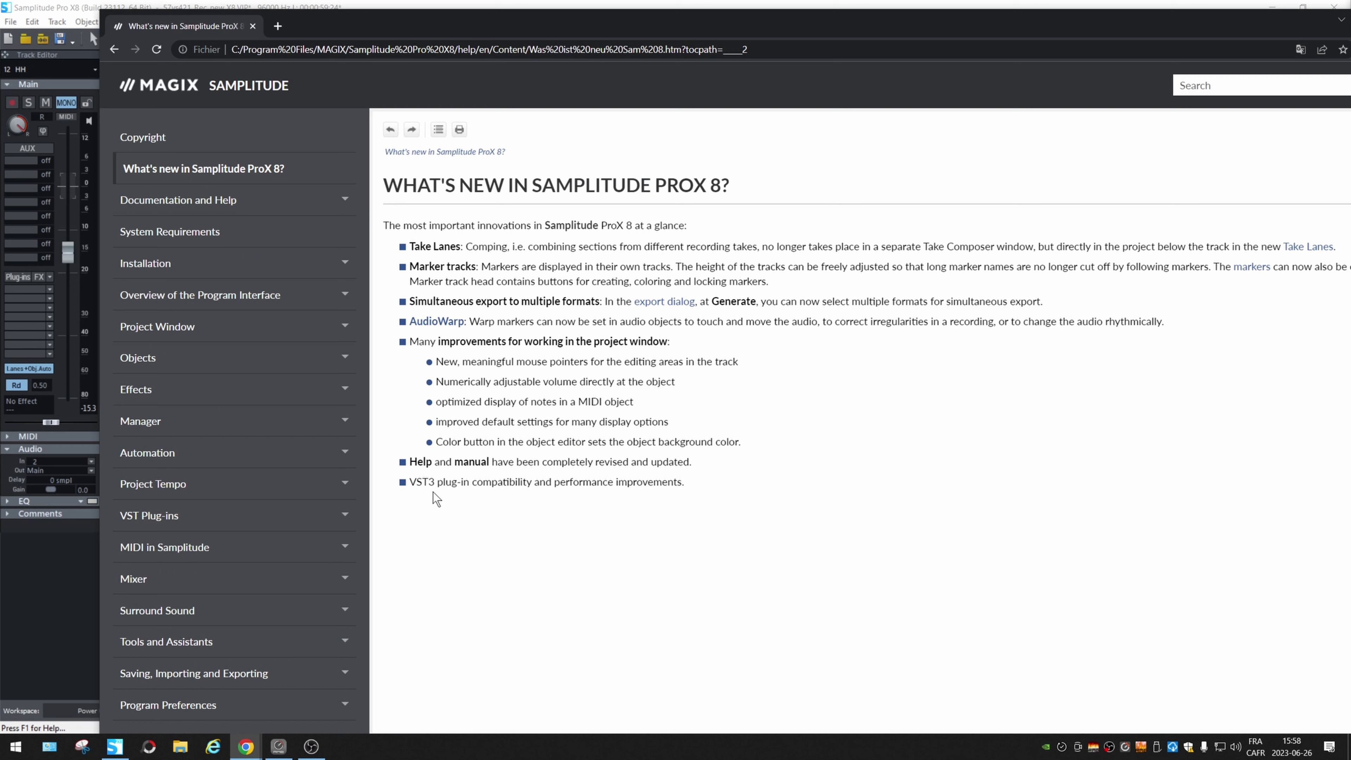